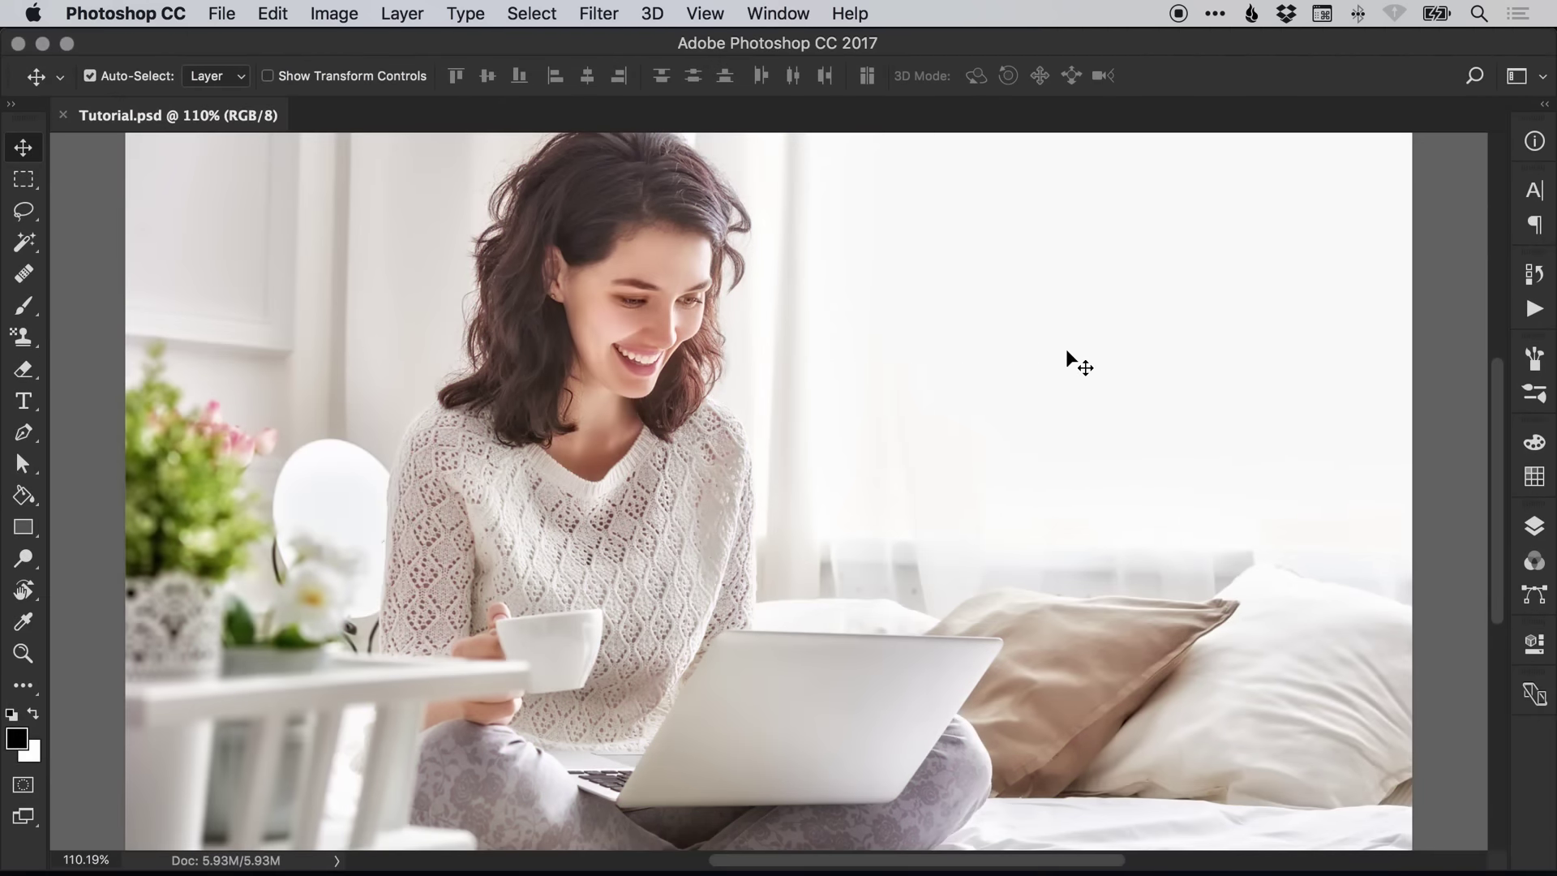
Step: Show the Layers panel for Tutorial.psd, which lists only the Background layer
click(1535, 527)
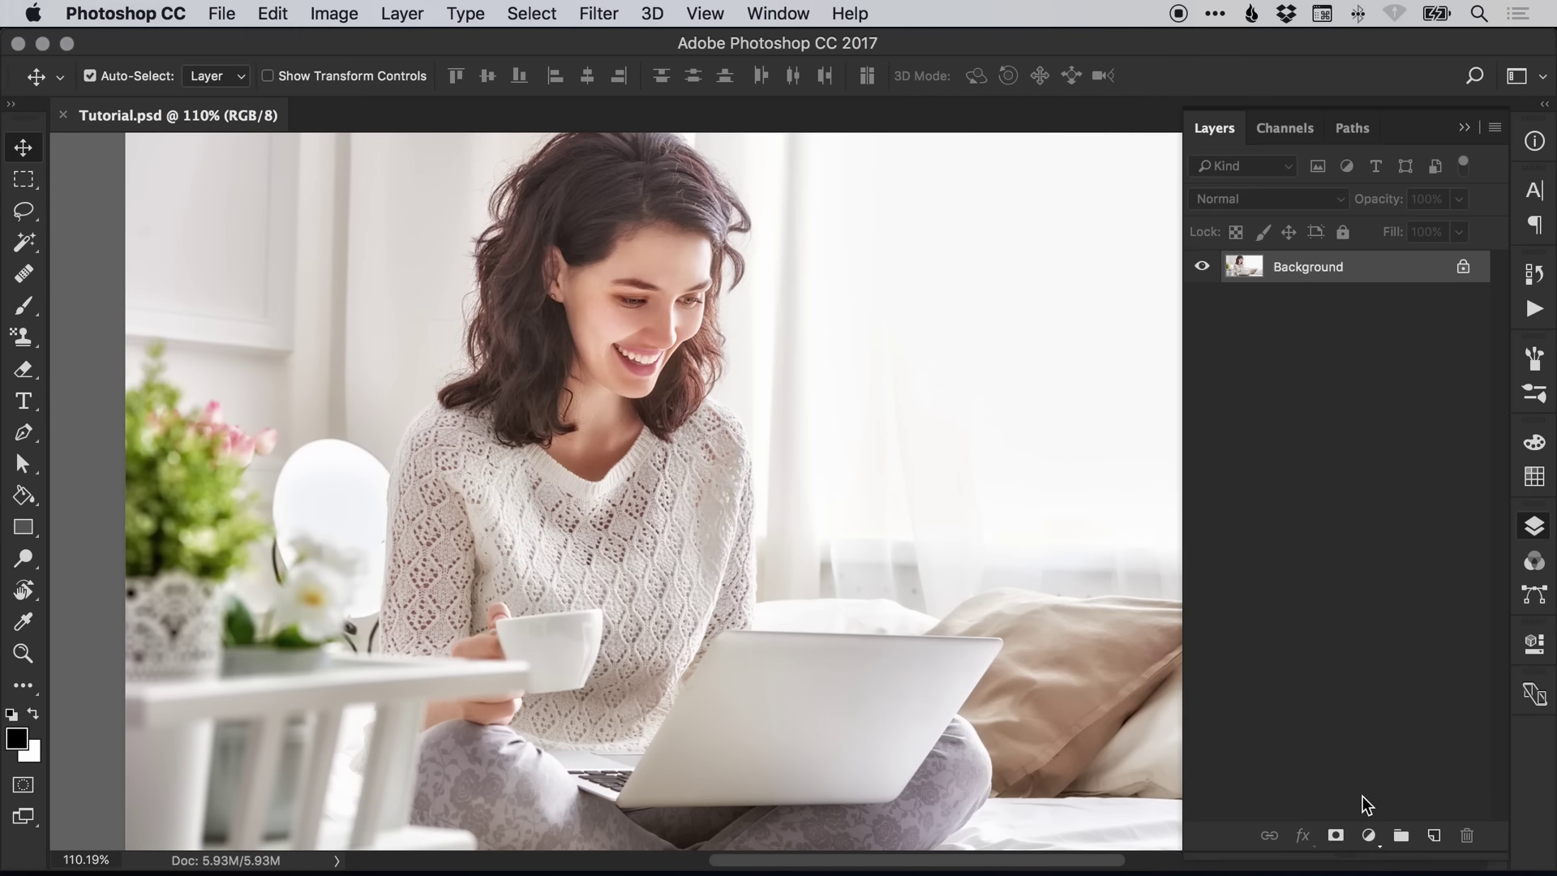
Step: Add a Curves adjustment layer using the Default preset
click(1368, 838)
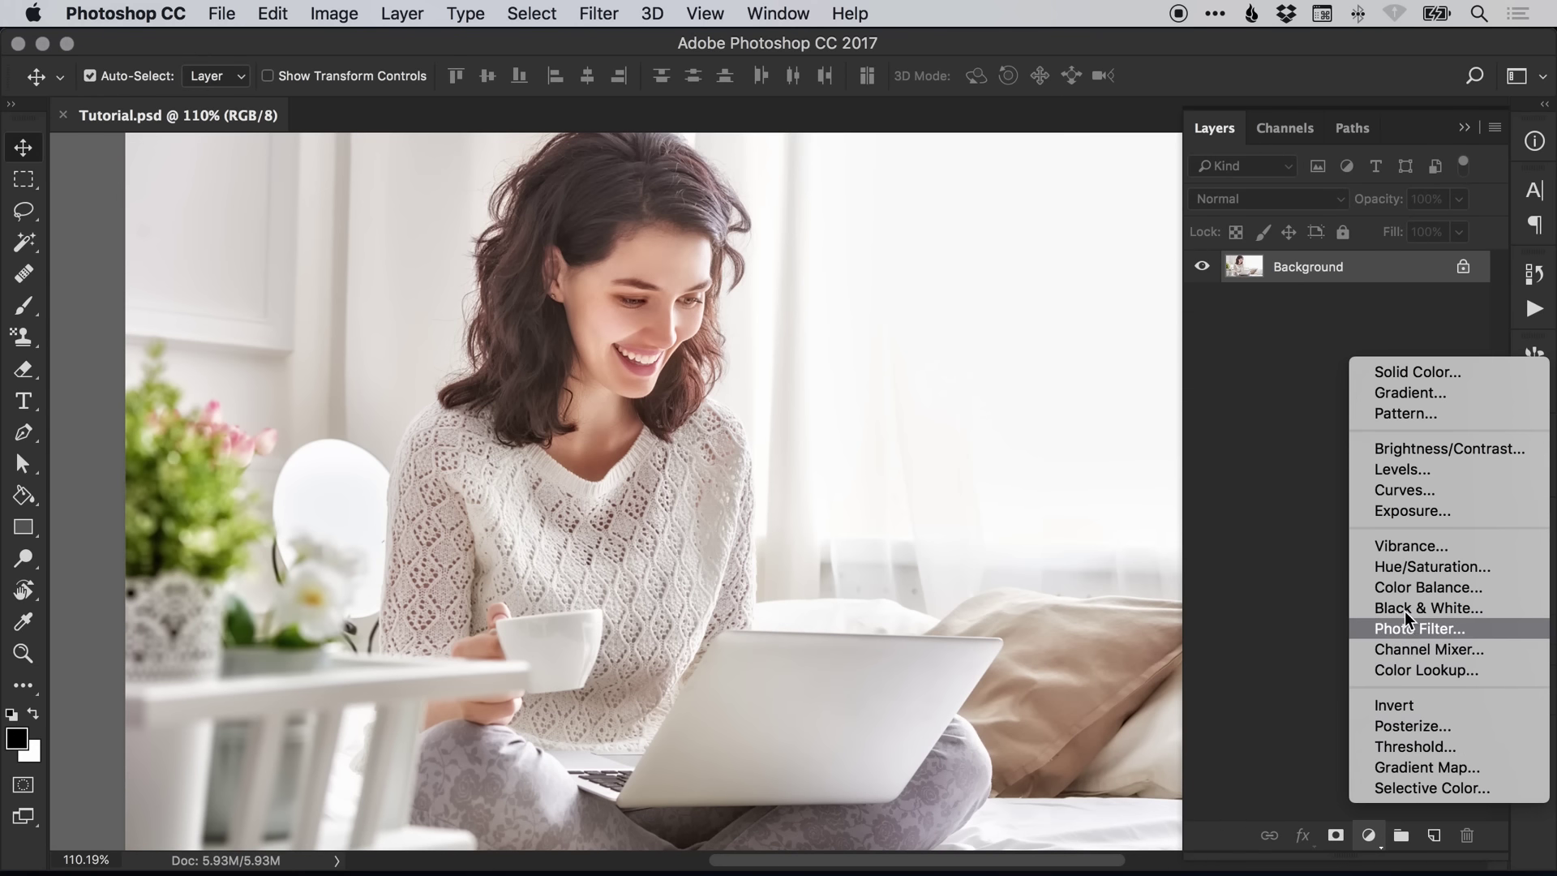
click(1409, 491)
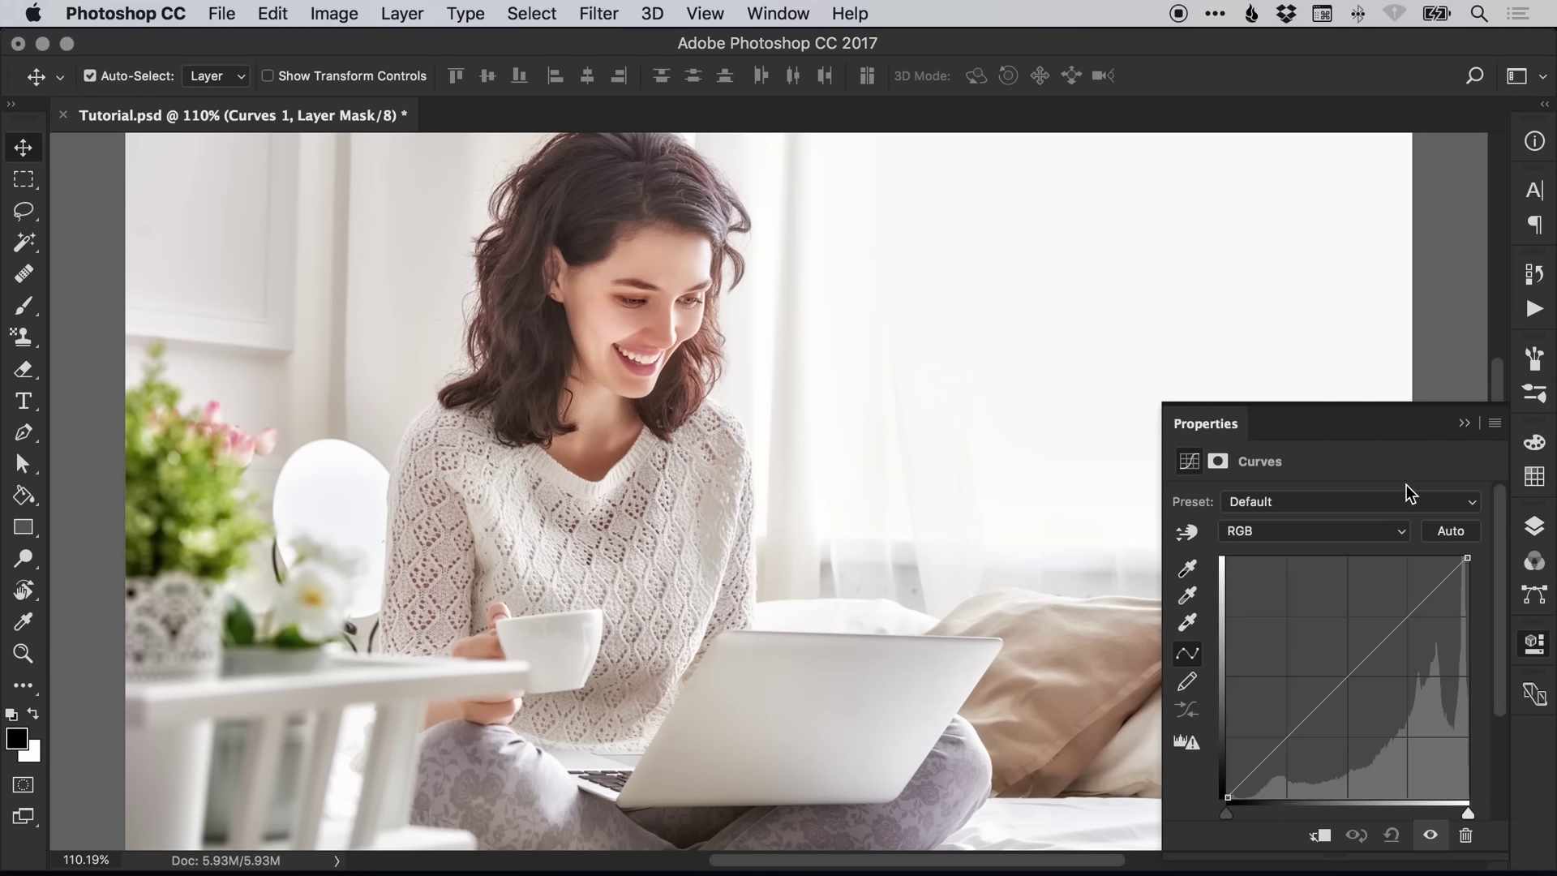
click(1252, 499)
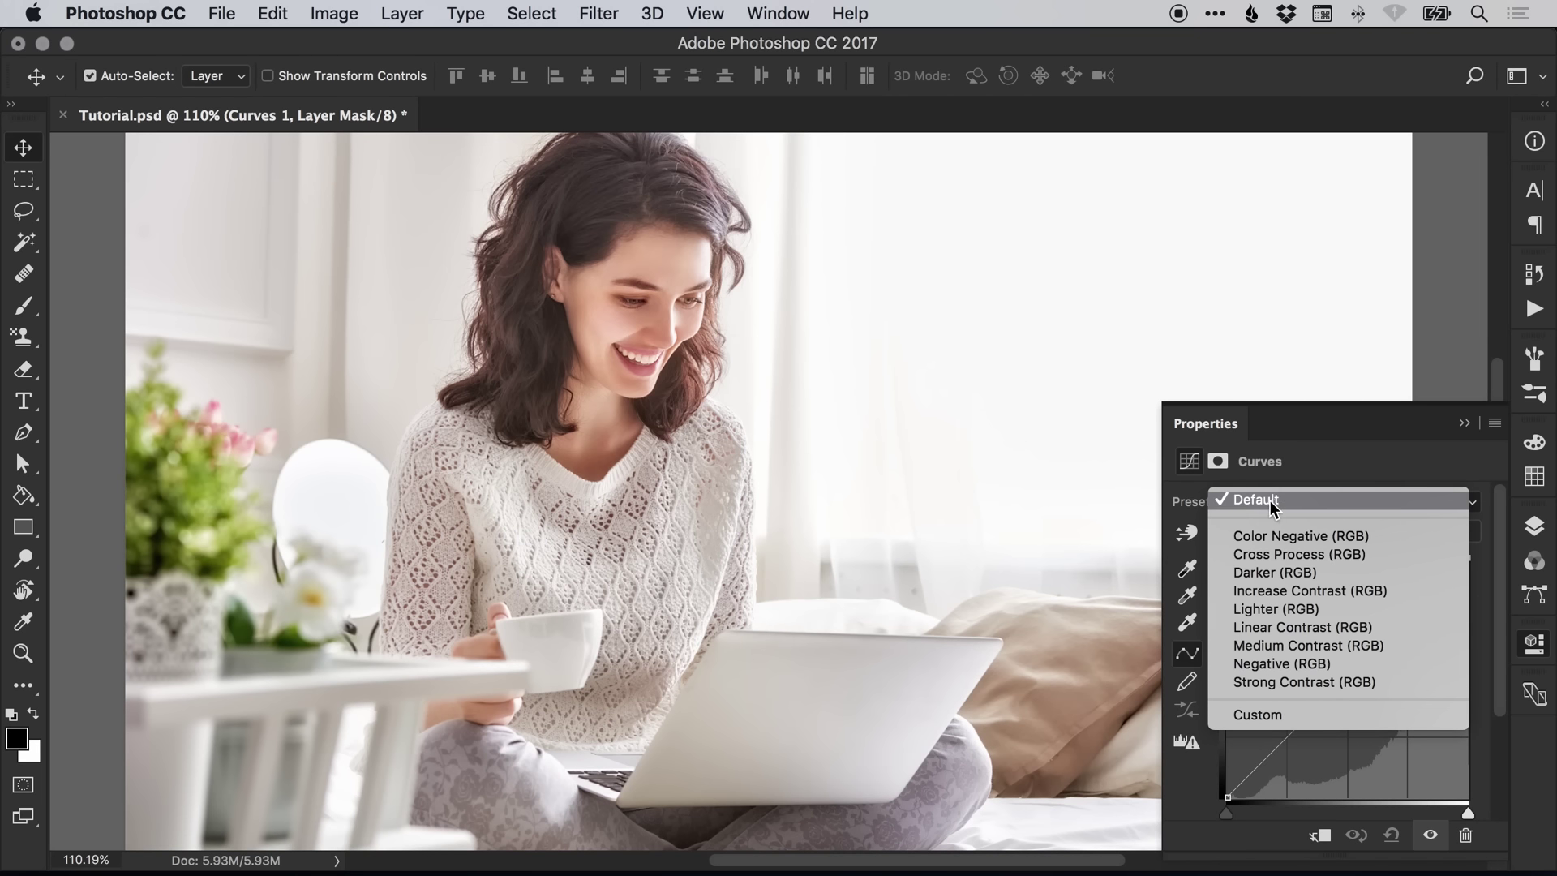
click(1260, 500)
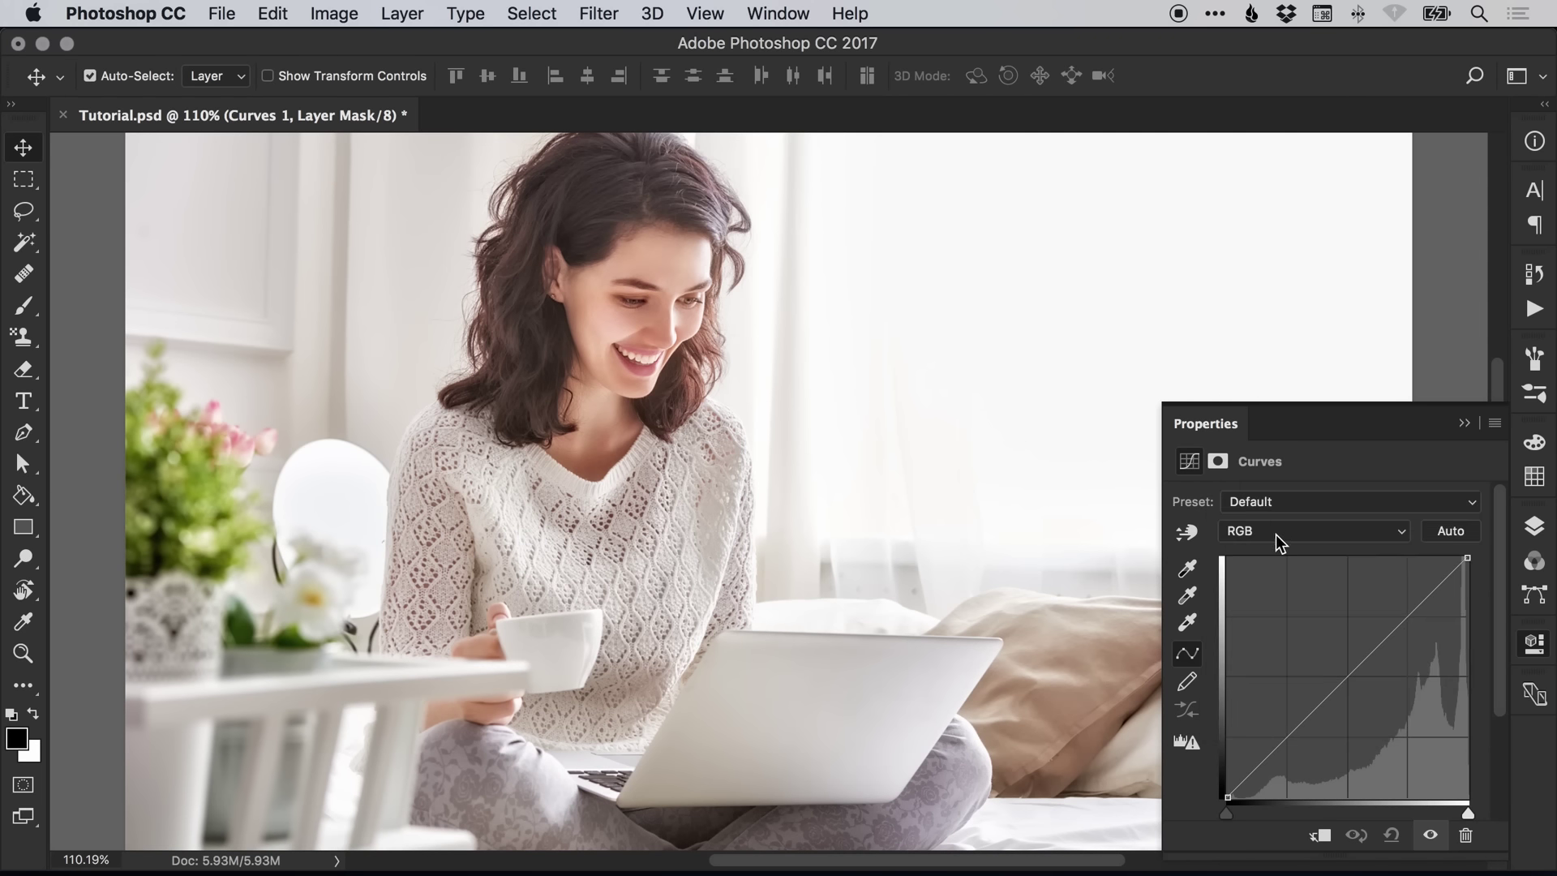
Step: Raise the Red curve's midtones and lower the Blue curve's midtones for a warm cast
click(1272, 531)
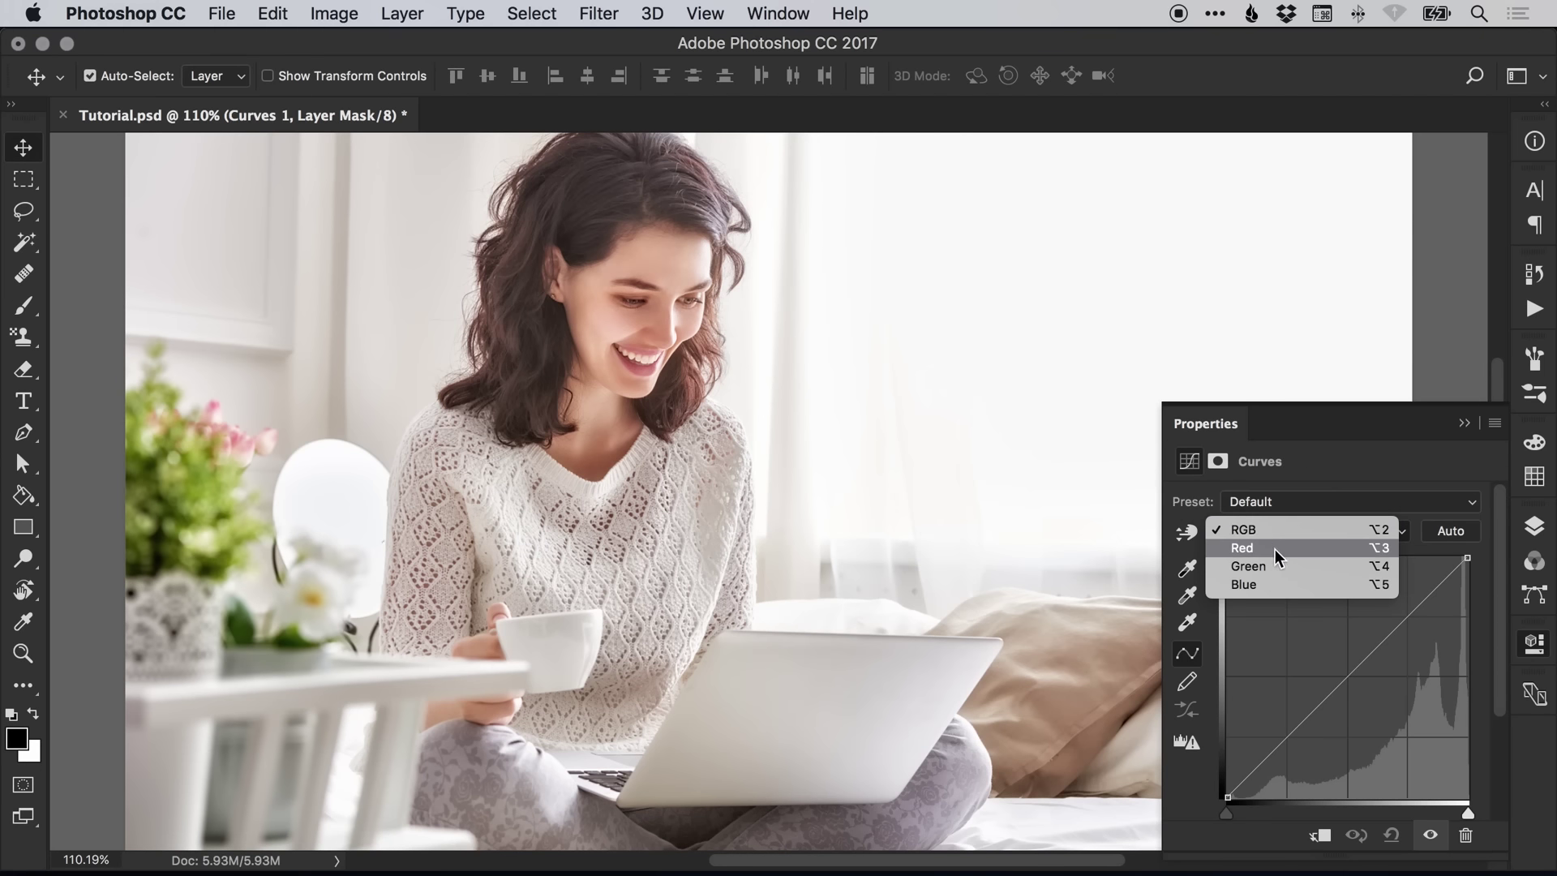
click(1274, 548)
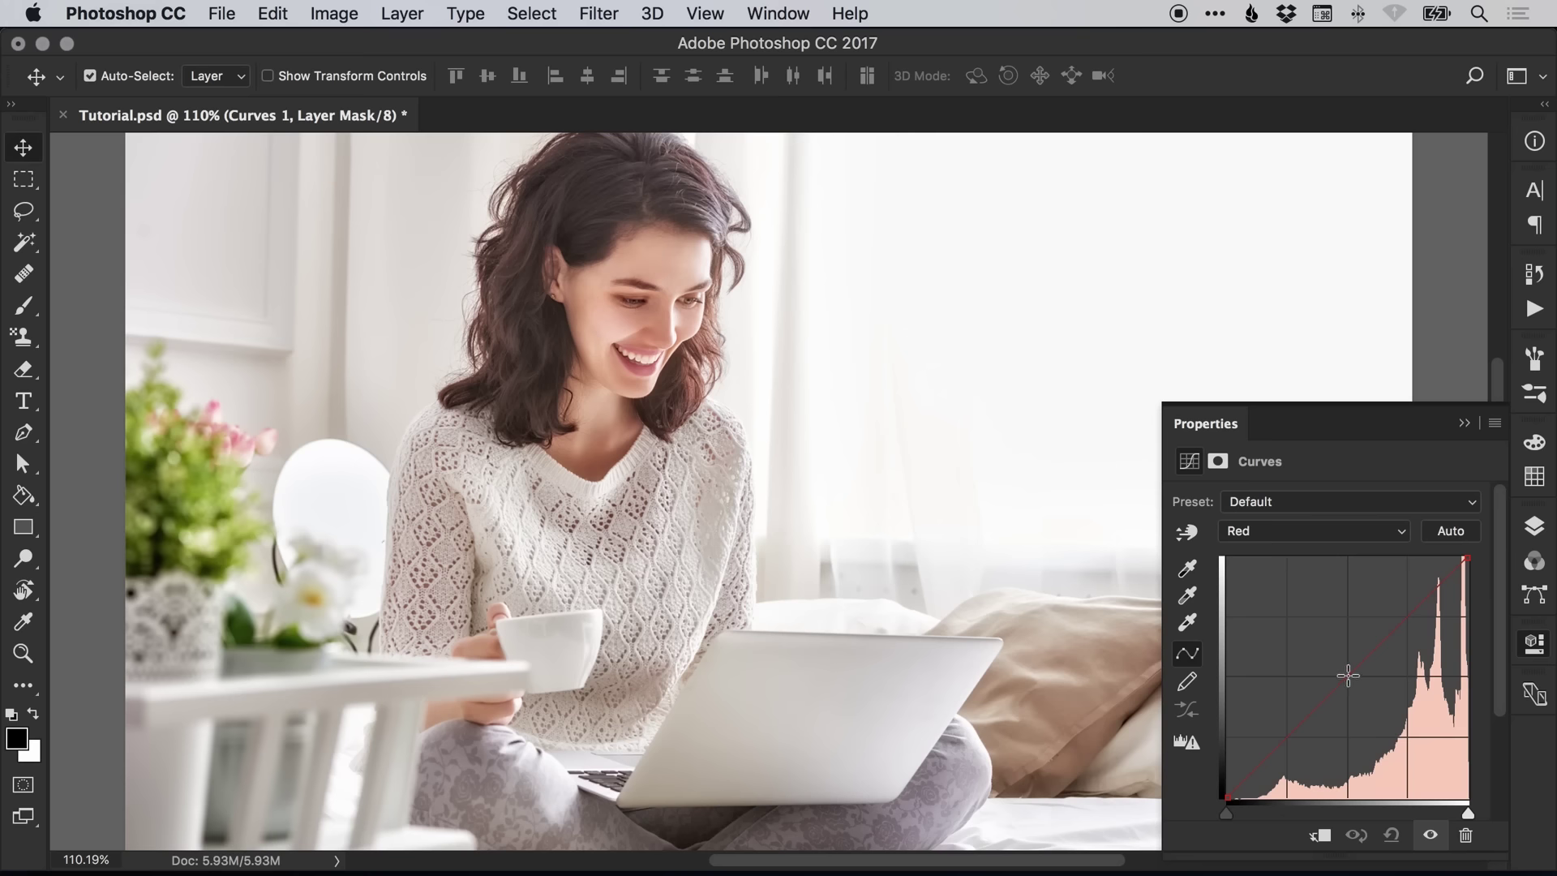
drag(1347, 676, 1332, 662)
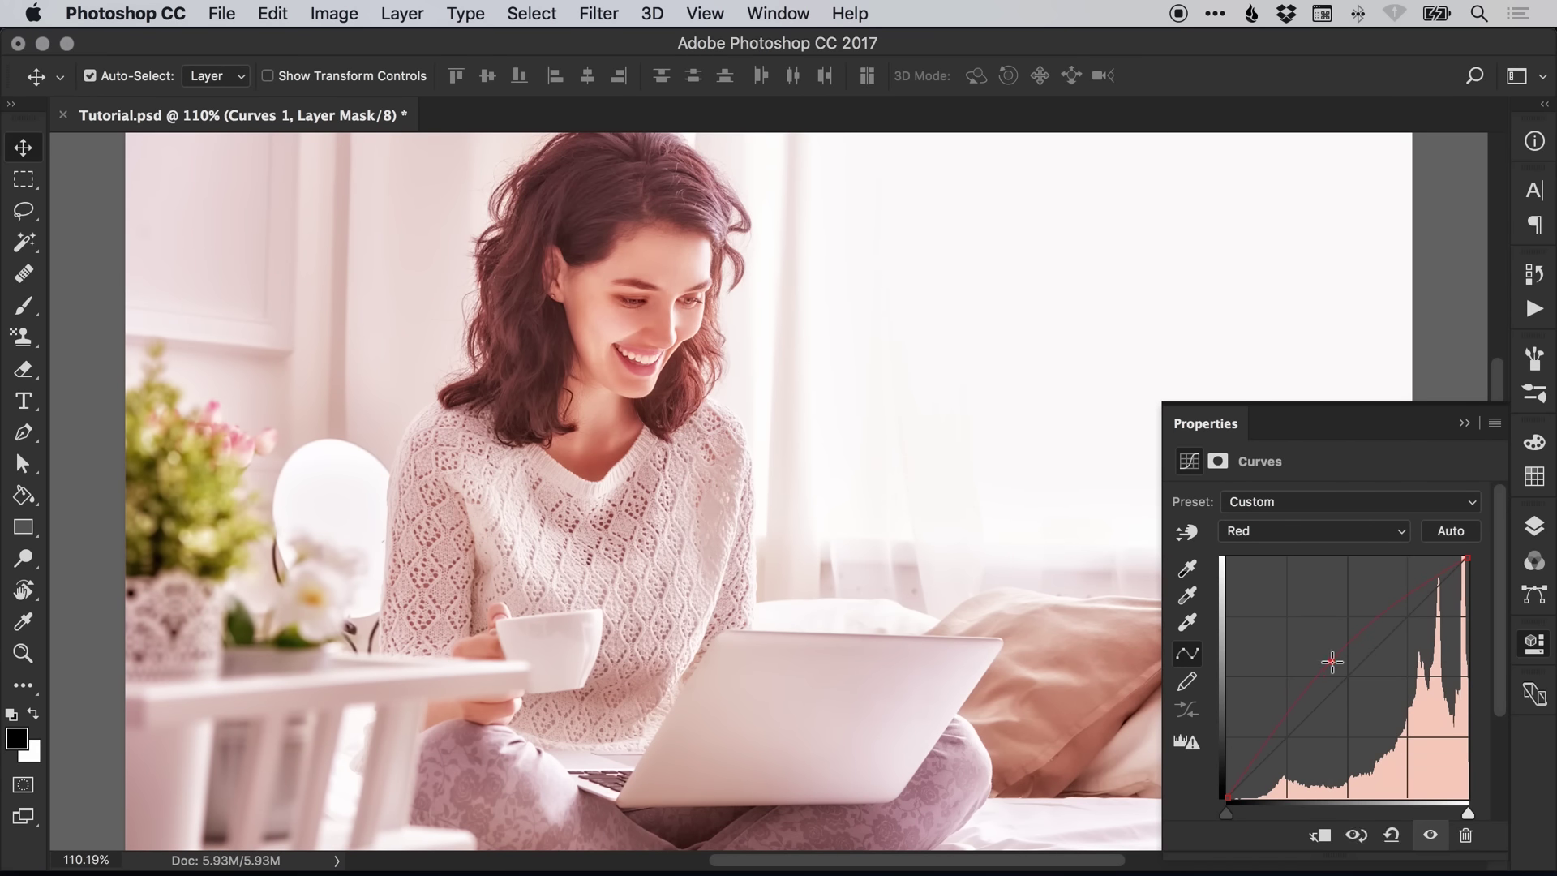
click(1262, 529)
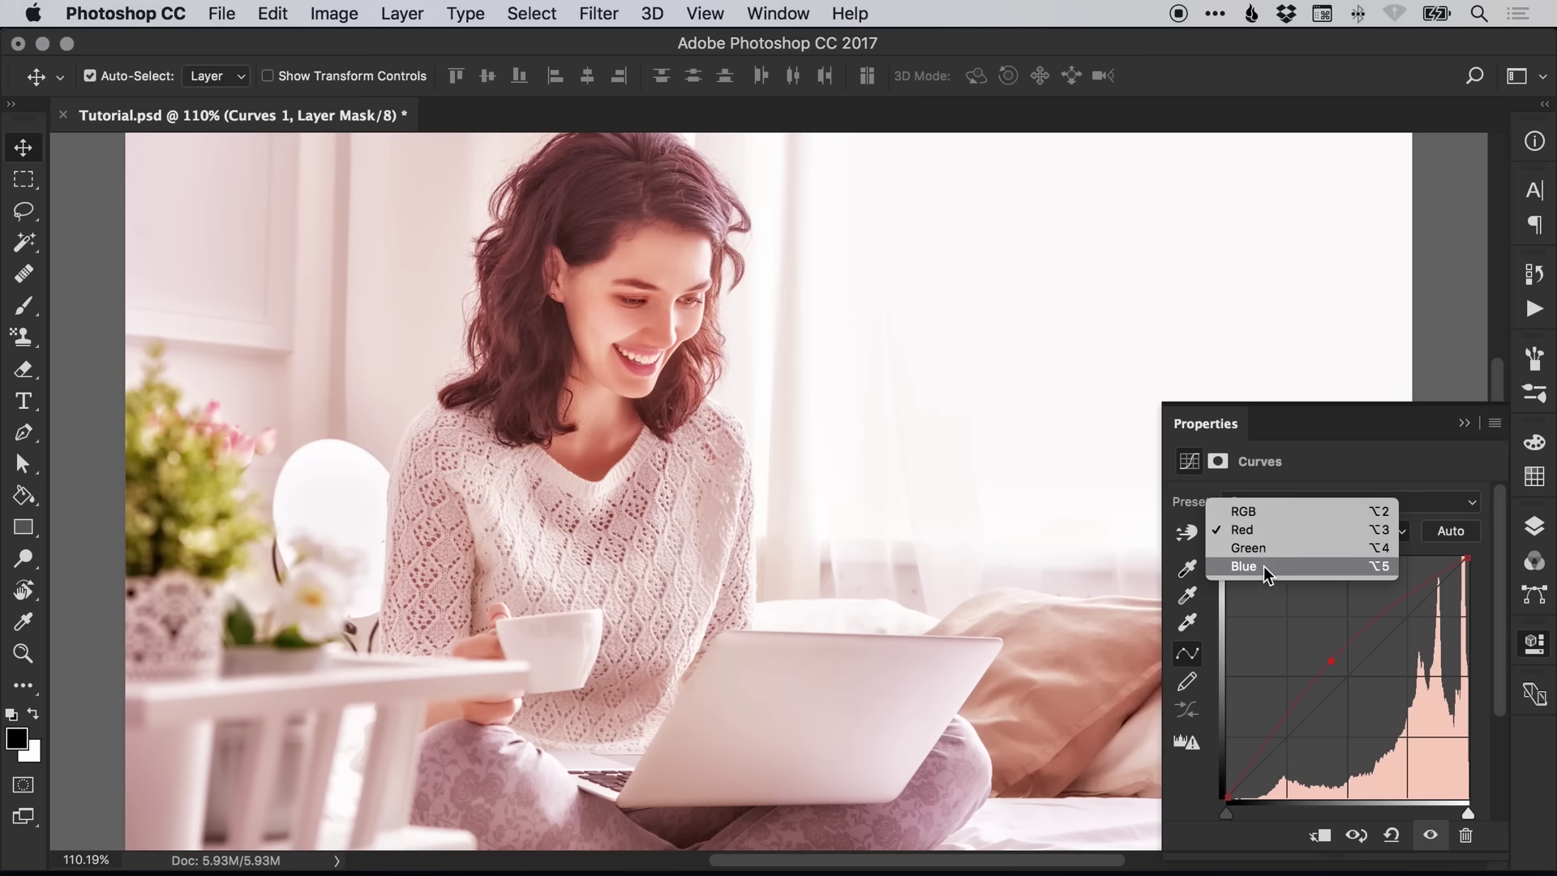
click(1263, 566)
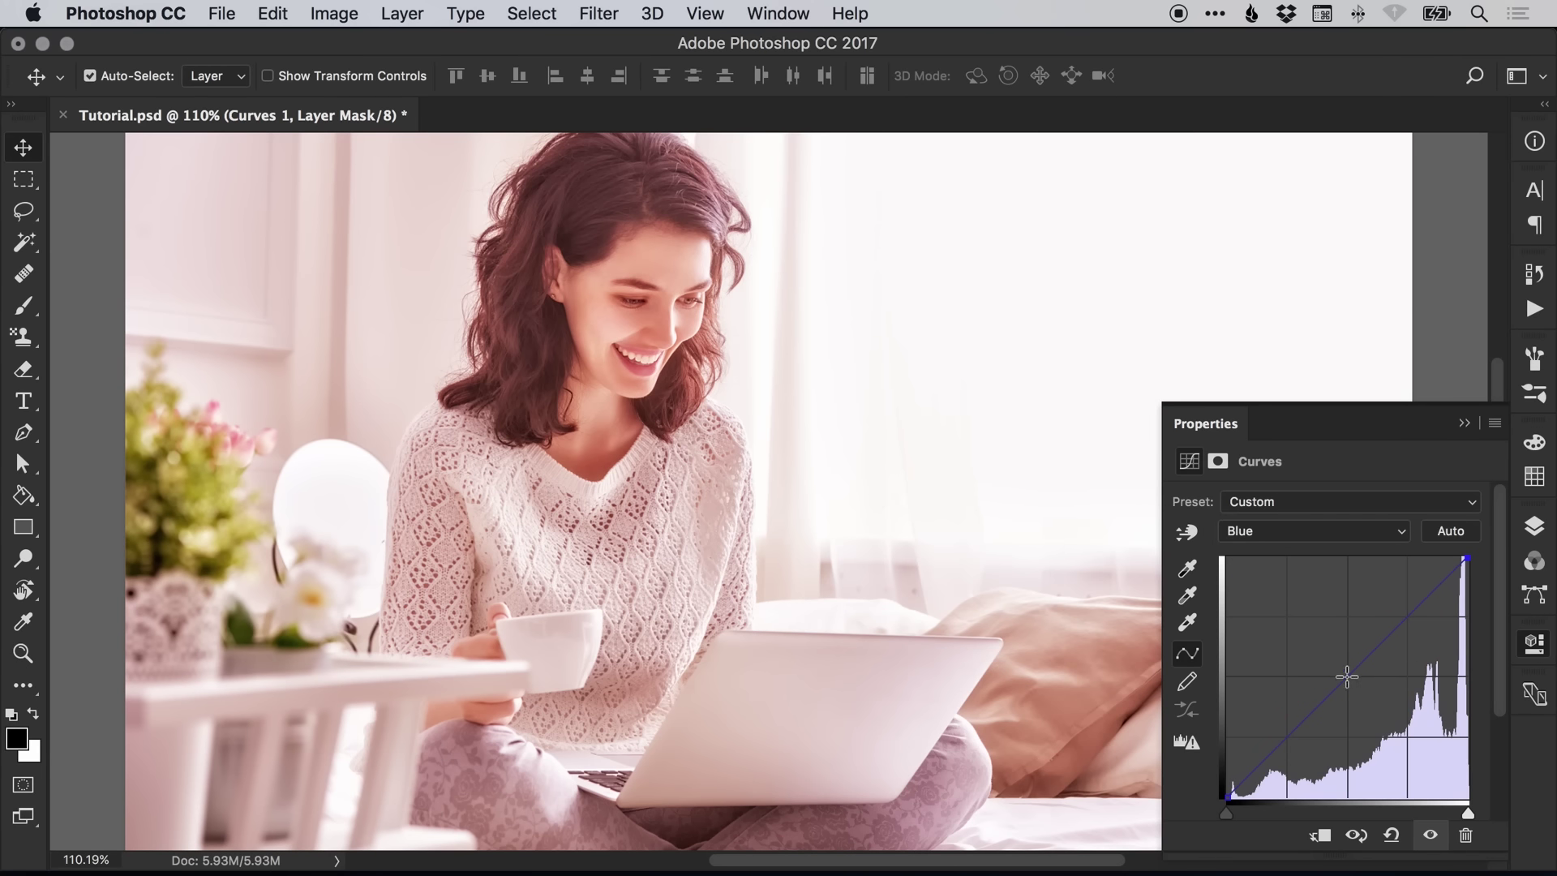
drag(1348, 677, 1359, 688)
Step: Bend the Green curve into an S: lower shadow point down, upper highlight point up
click(1276, 531)
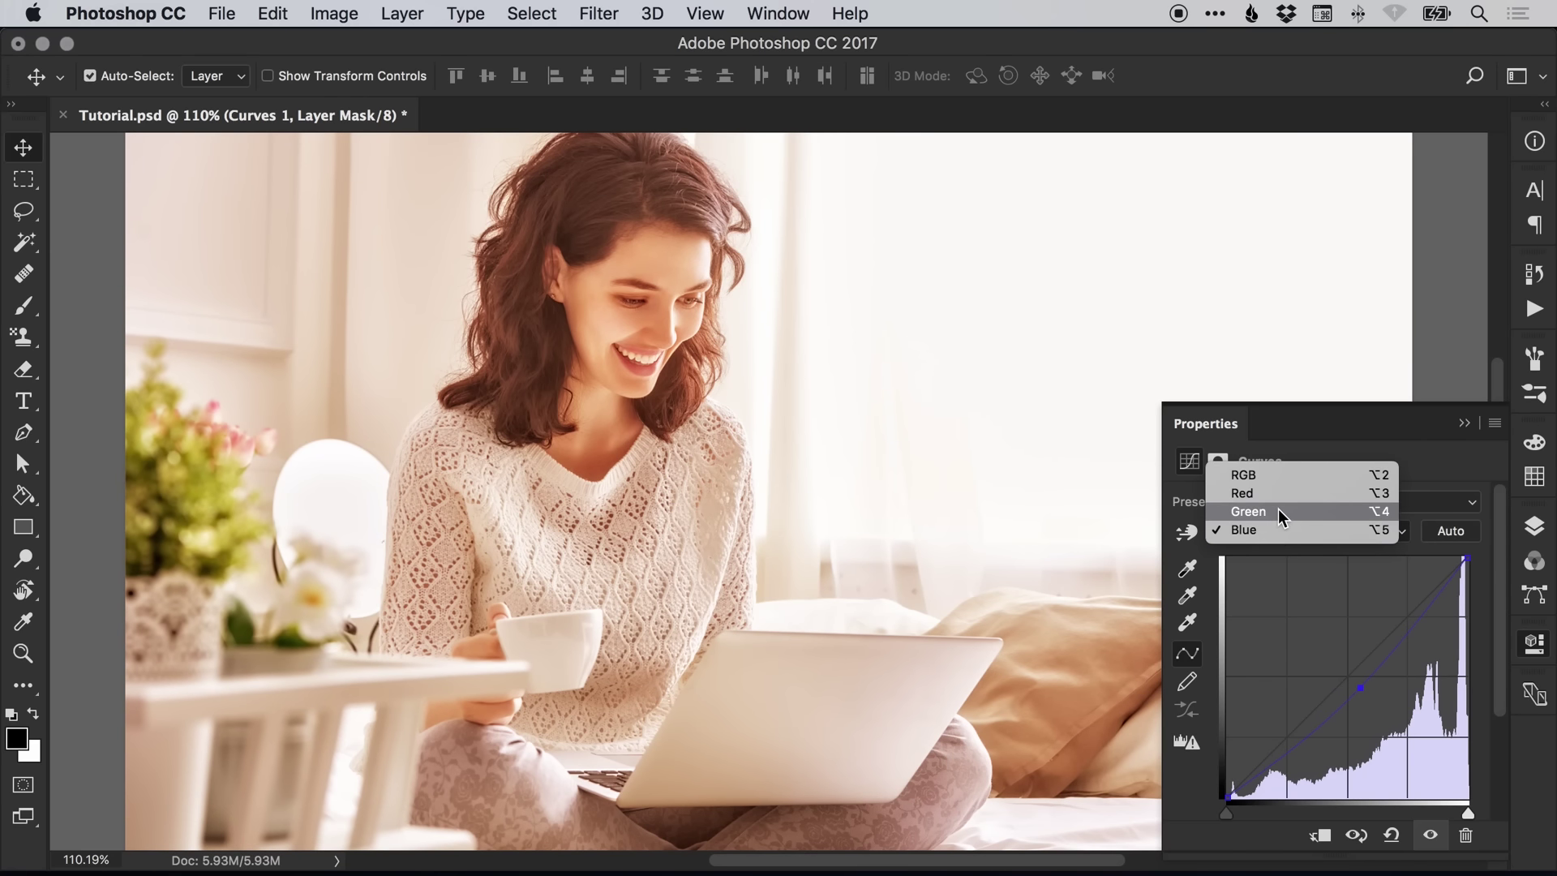
click(1278, 509)
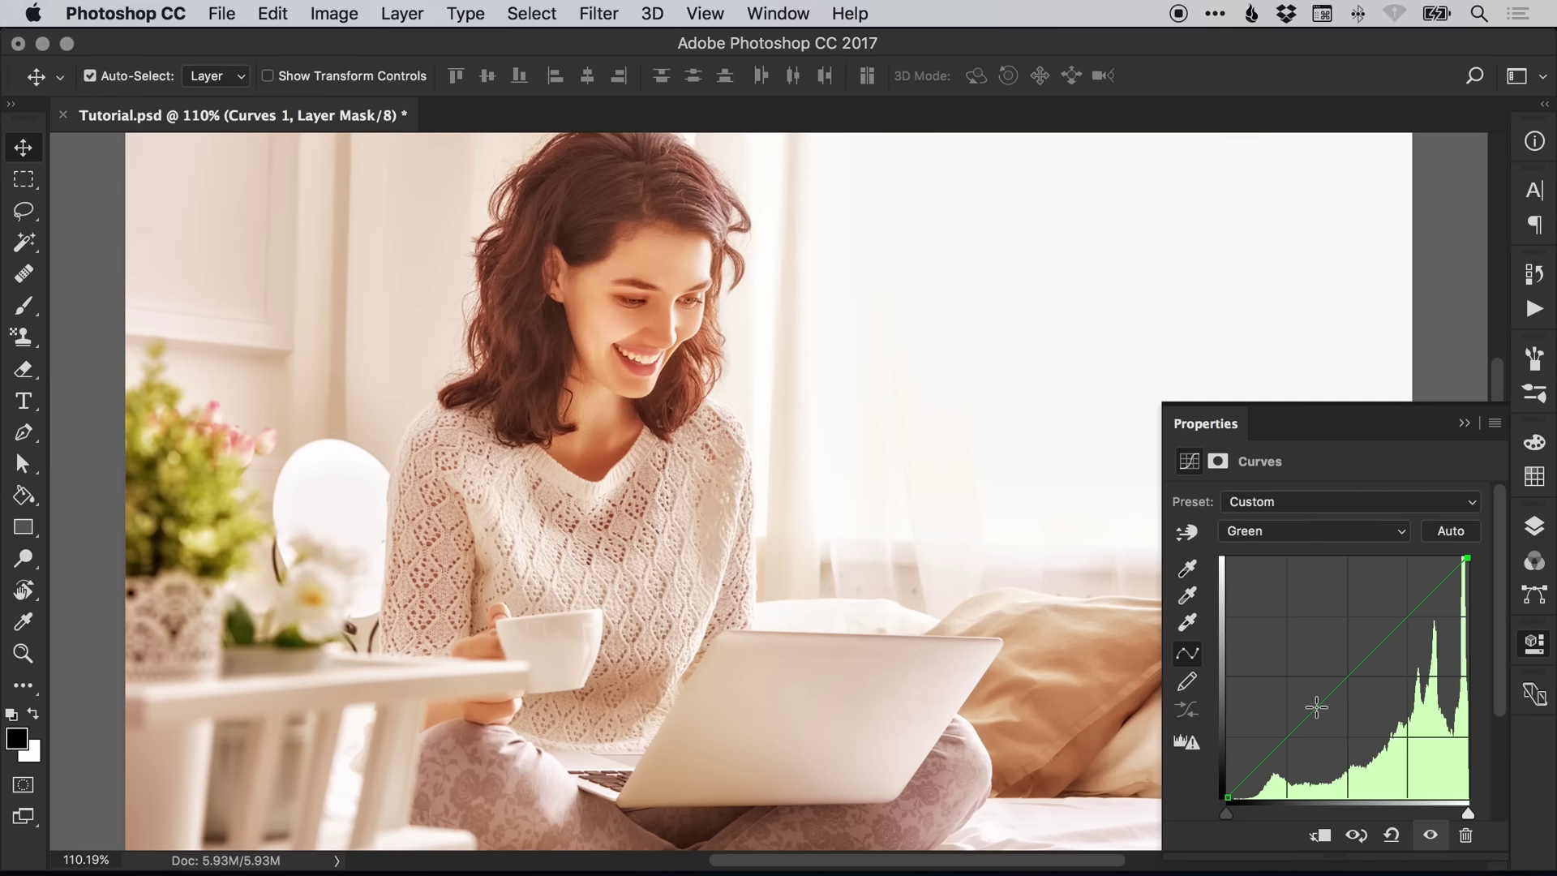
click(1318, 706)
click(1391, 631)
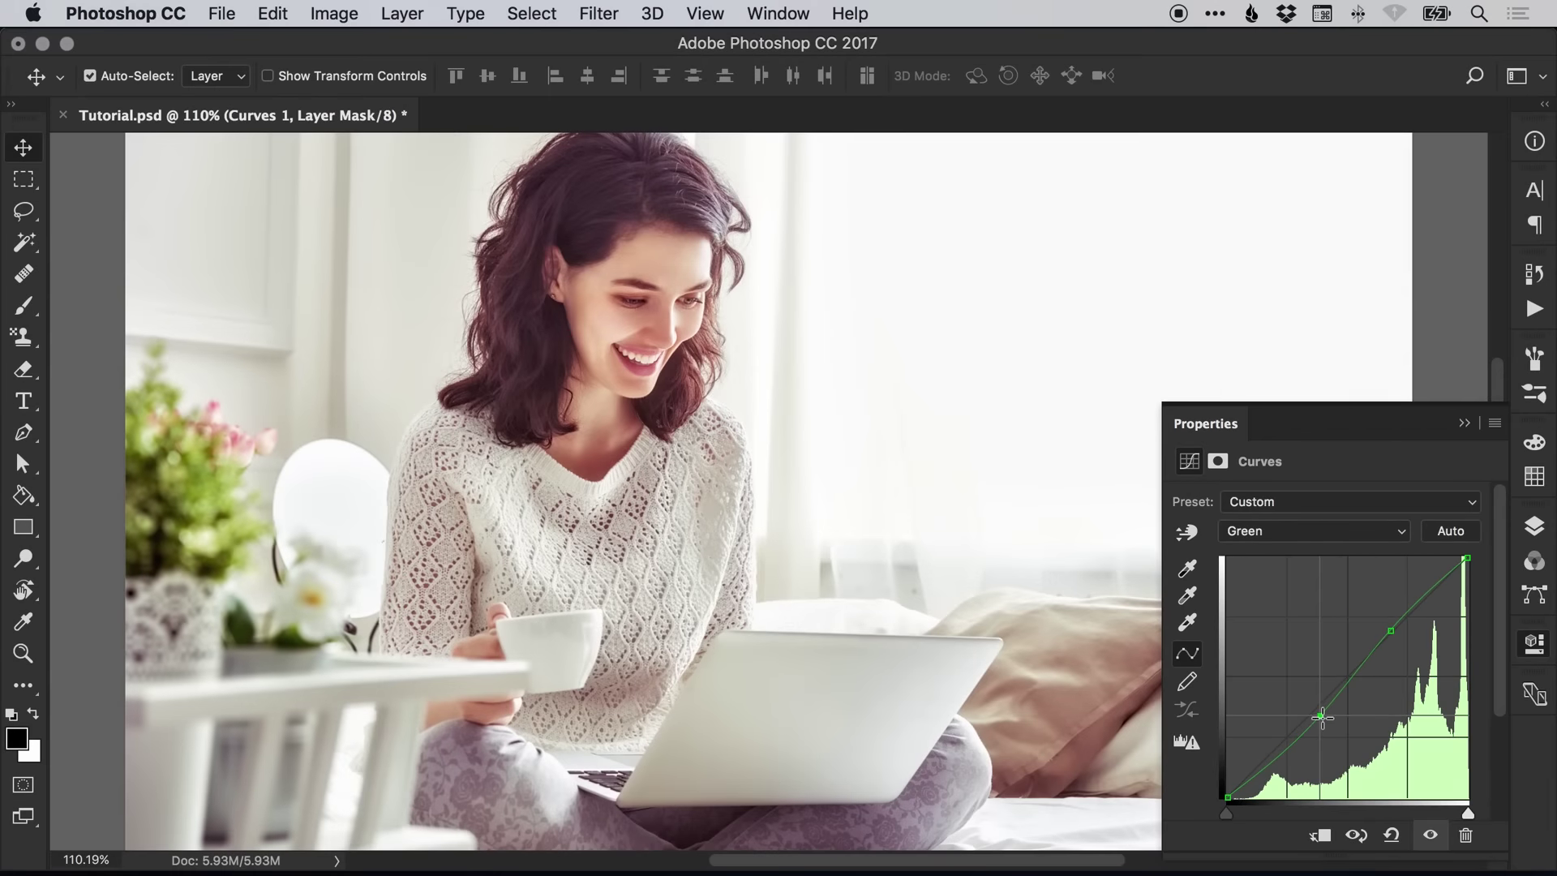
drag(1318, 712, 1324, 718)
drag(1391, 630, 1383, 622)
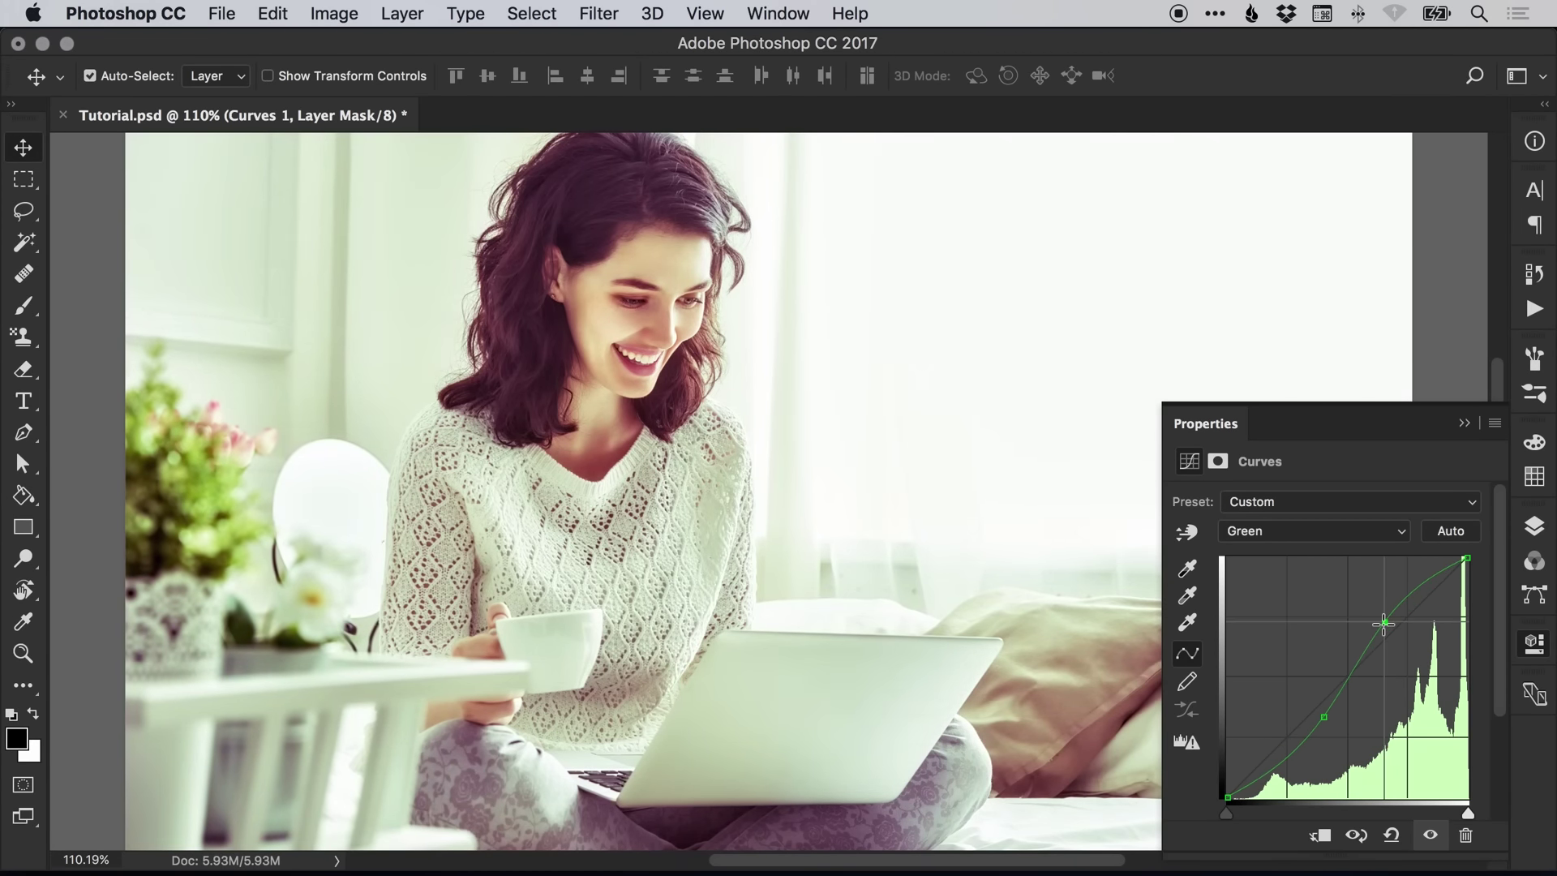
click(1537, 528)
Step: Compare Curves 1 on and off, then reopen it and raise the Red curve further
click(1203, 267)
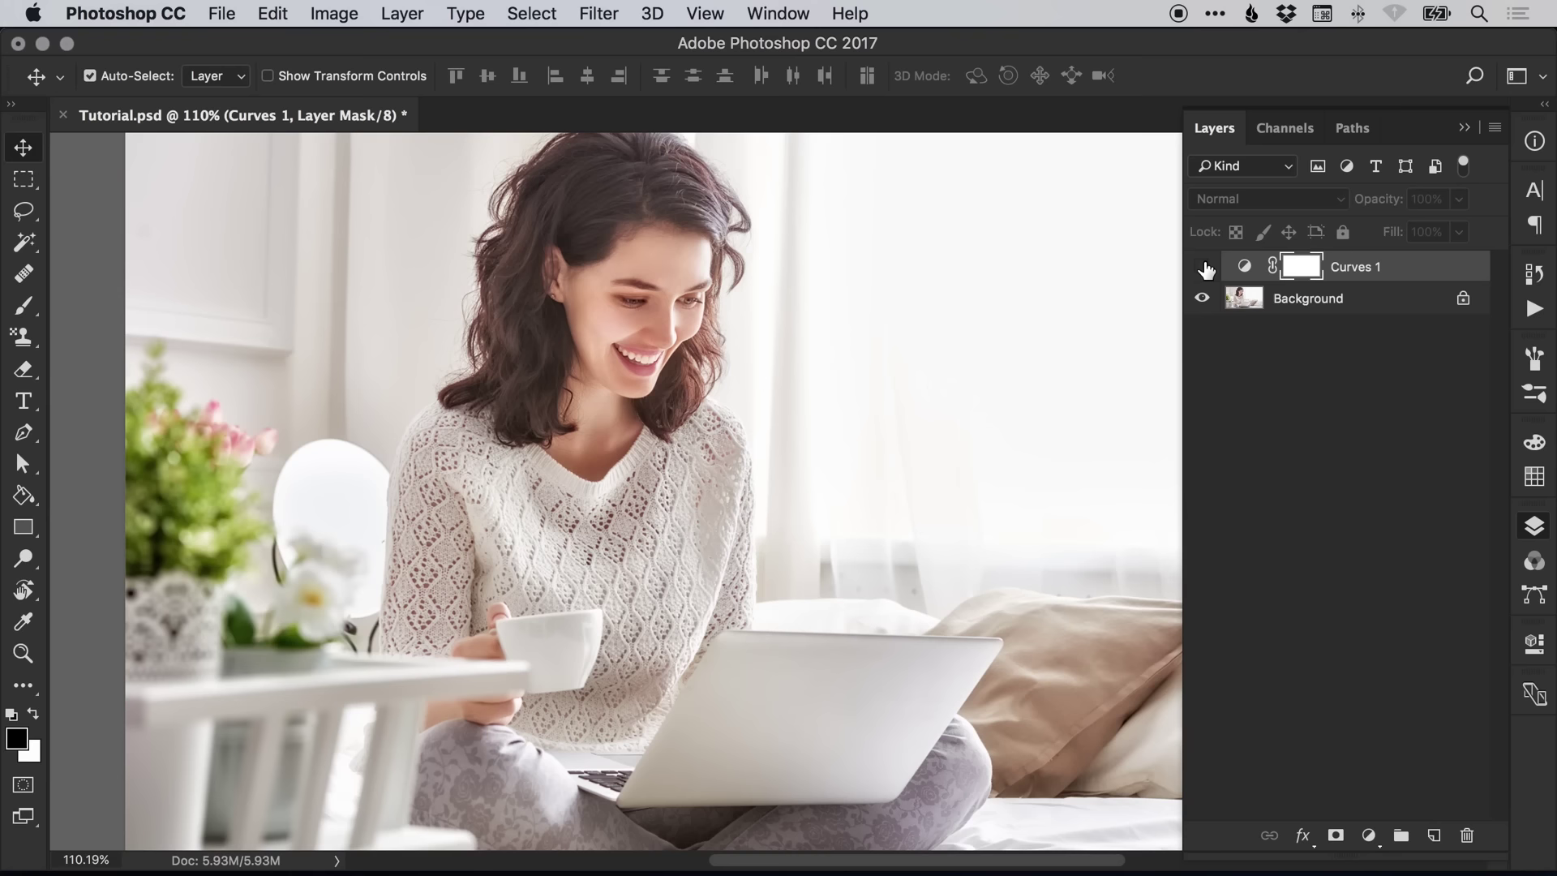
click(1205, 268)
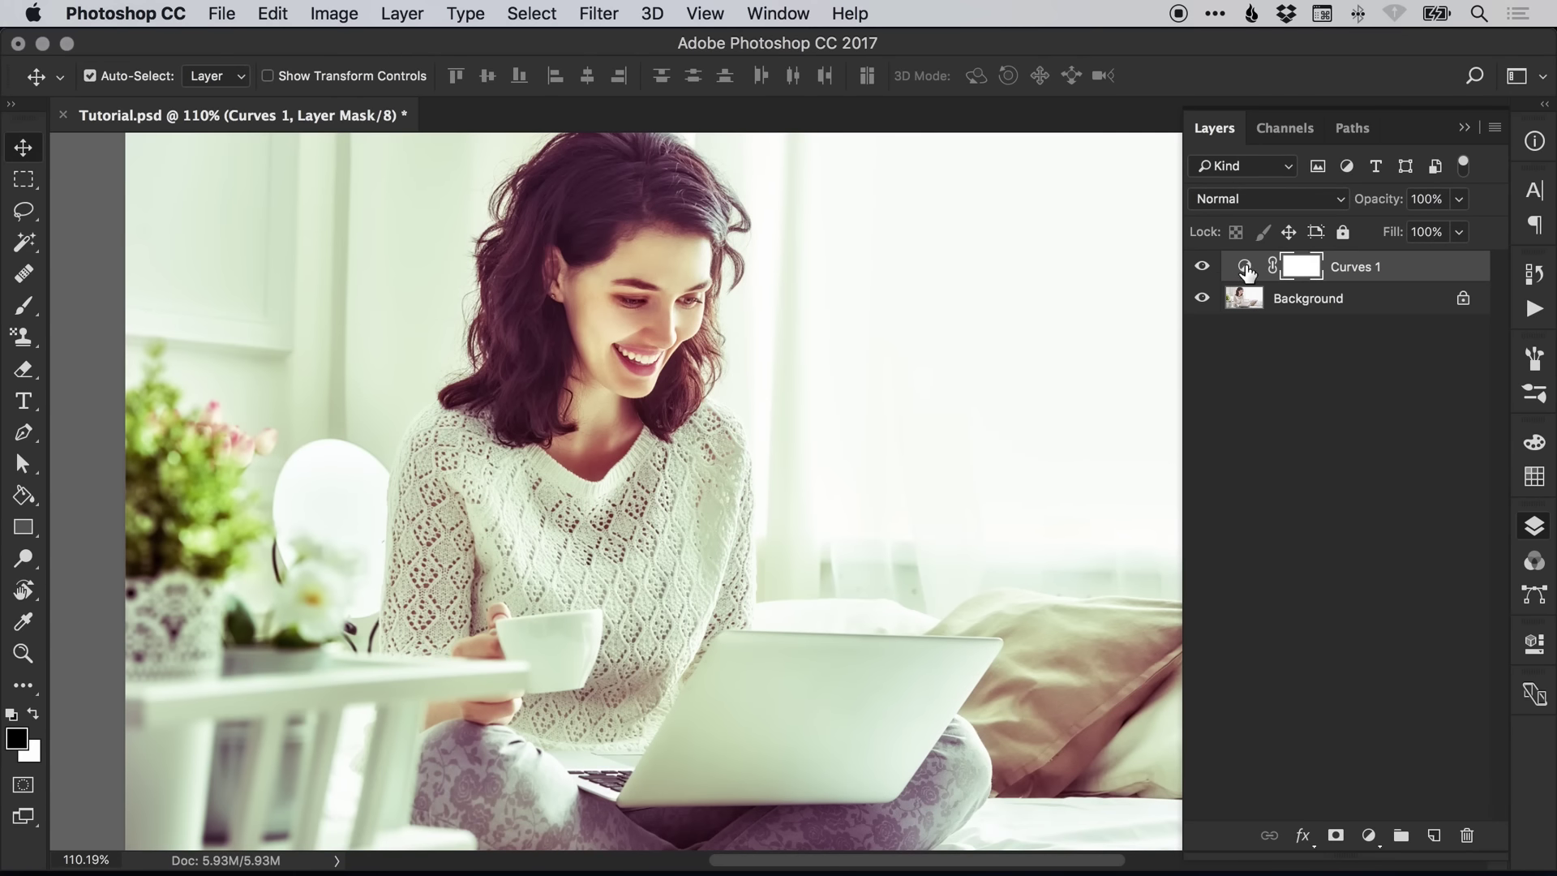
double_click(1246, 270)
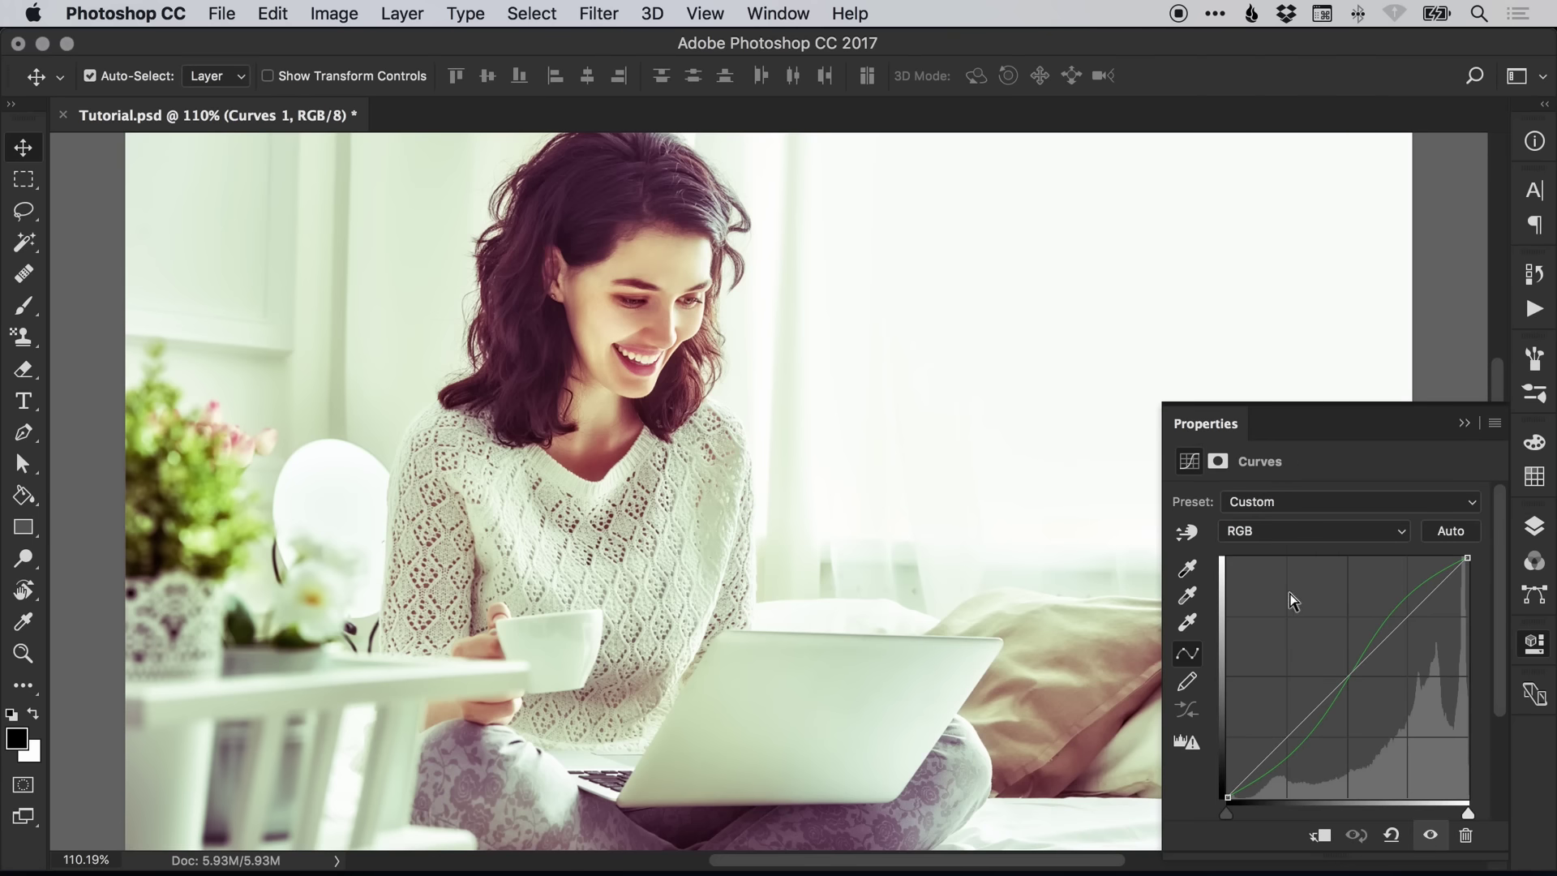
click(1288, 529)
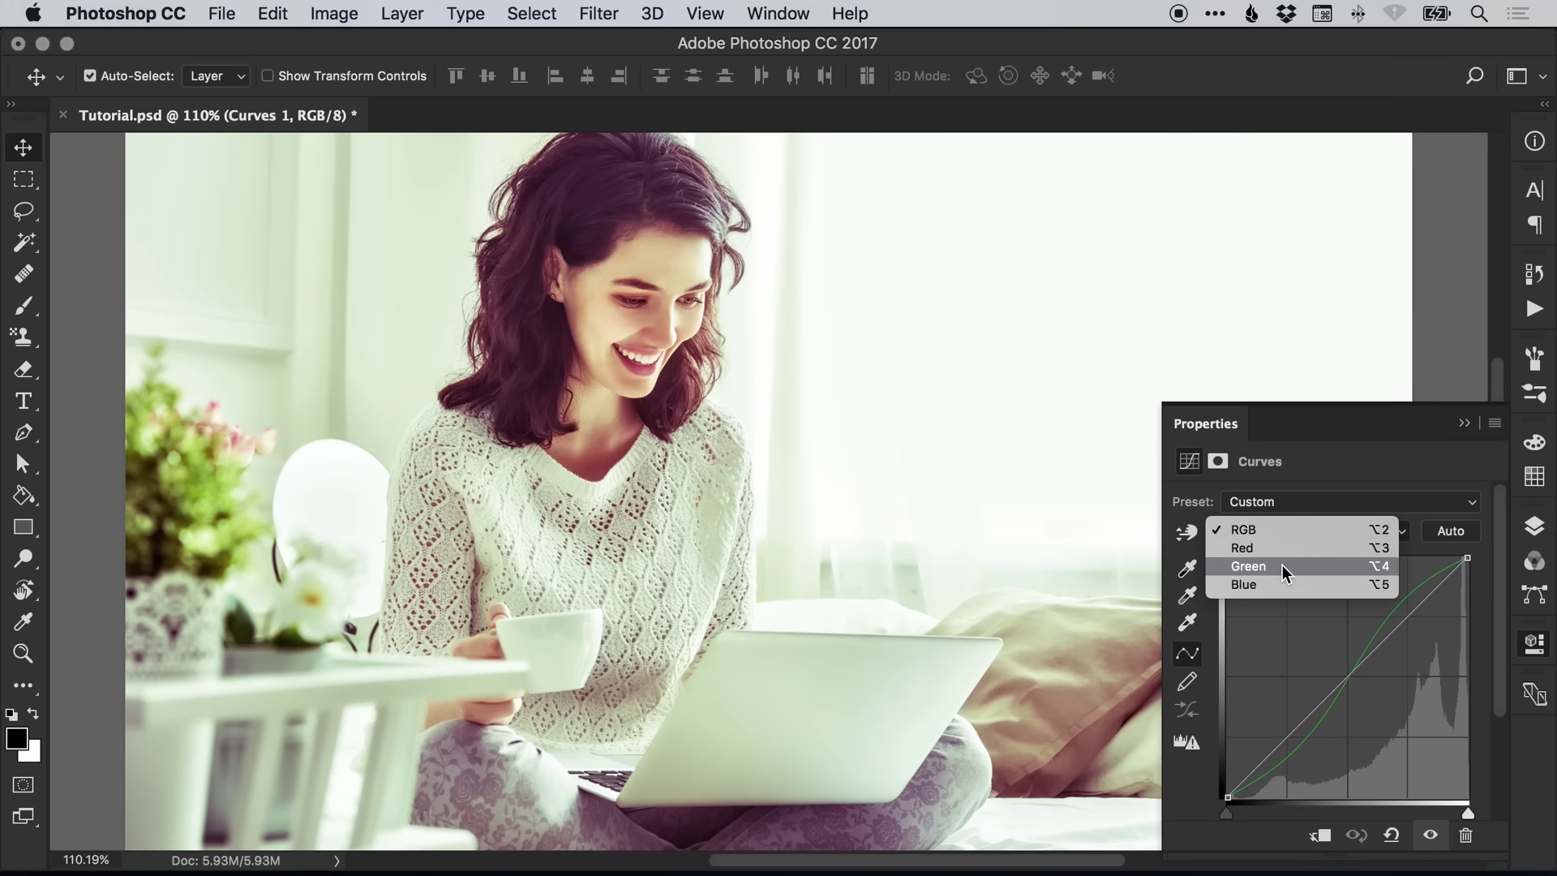
click(1292, 547)
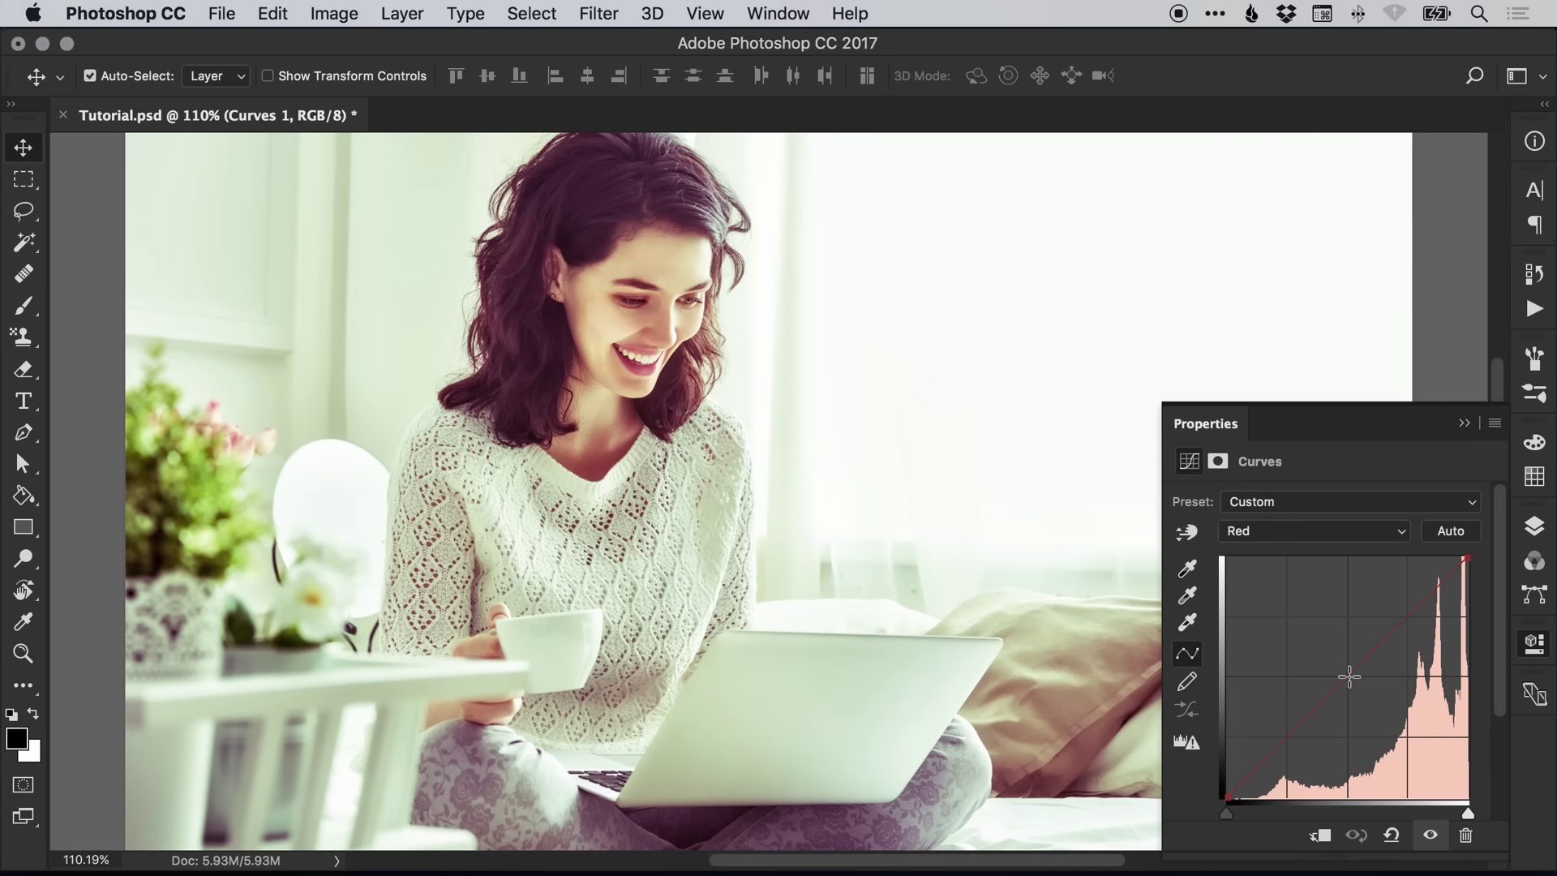
drag(1349, 678, 1340, 668)
Step: Readjust the Blue curve point for a warmer tone and deselect Curves 1
click(1272, 529)
click(1263, 566)
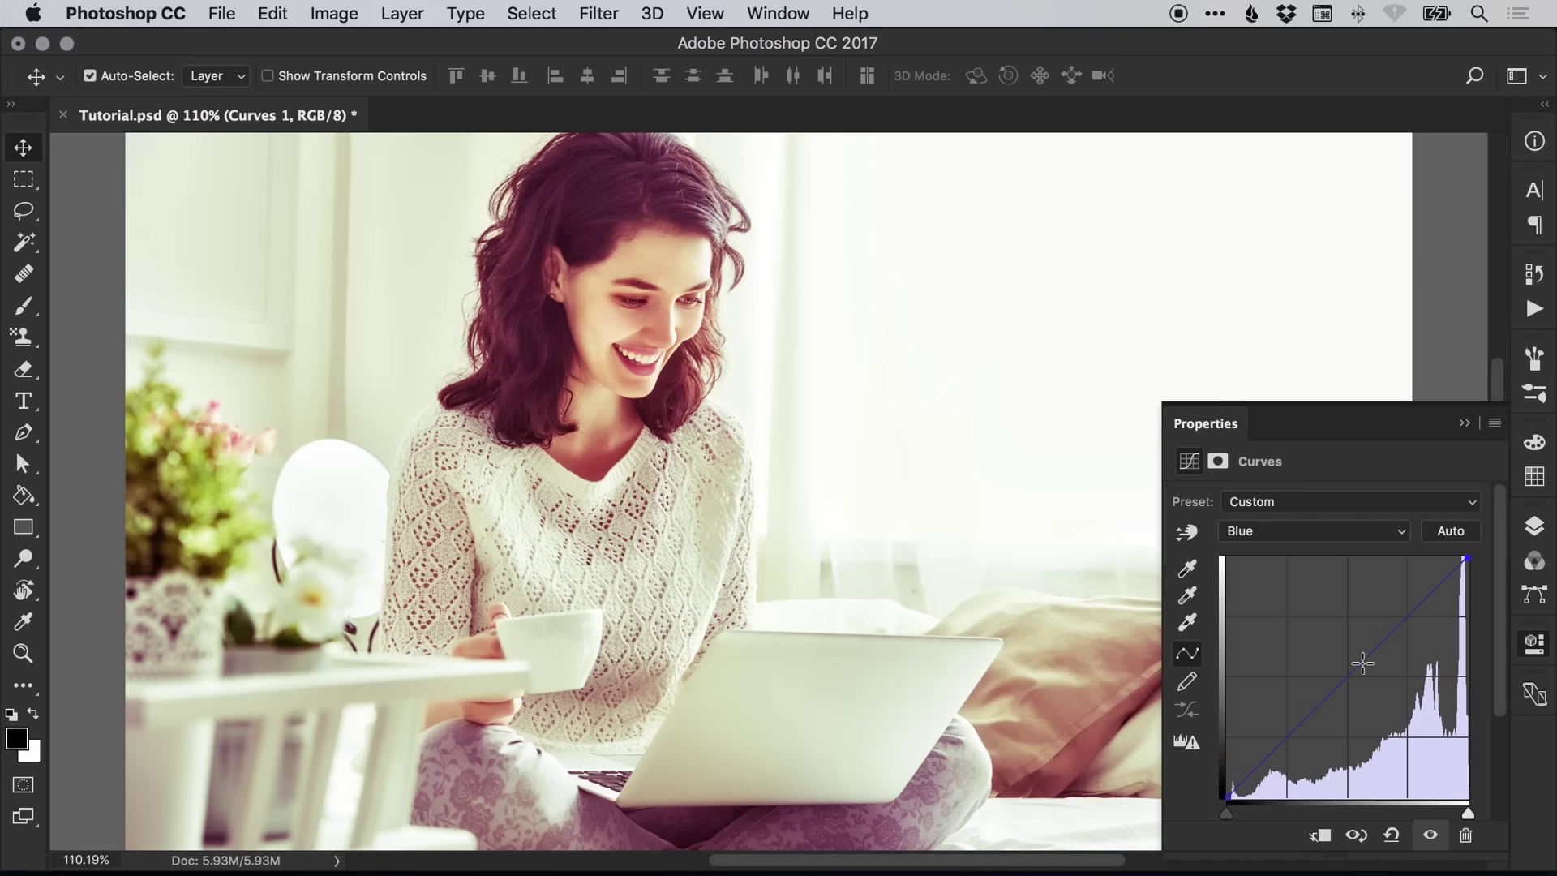
mouse_move(1350, 678)
mouse_down()
mouse_move(1359, 688)
mouse_move(1340, 657)
mouse_move(1358, 684)
mouse_up()
click(1534, 526)
click(1338, 386)
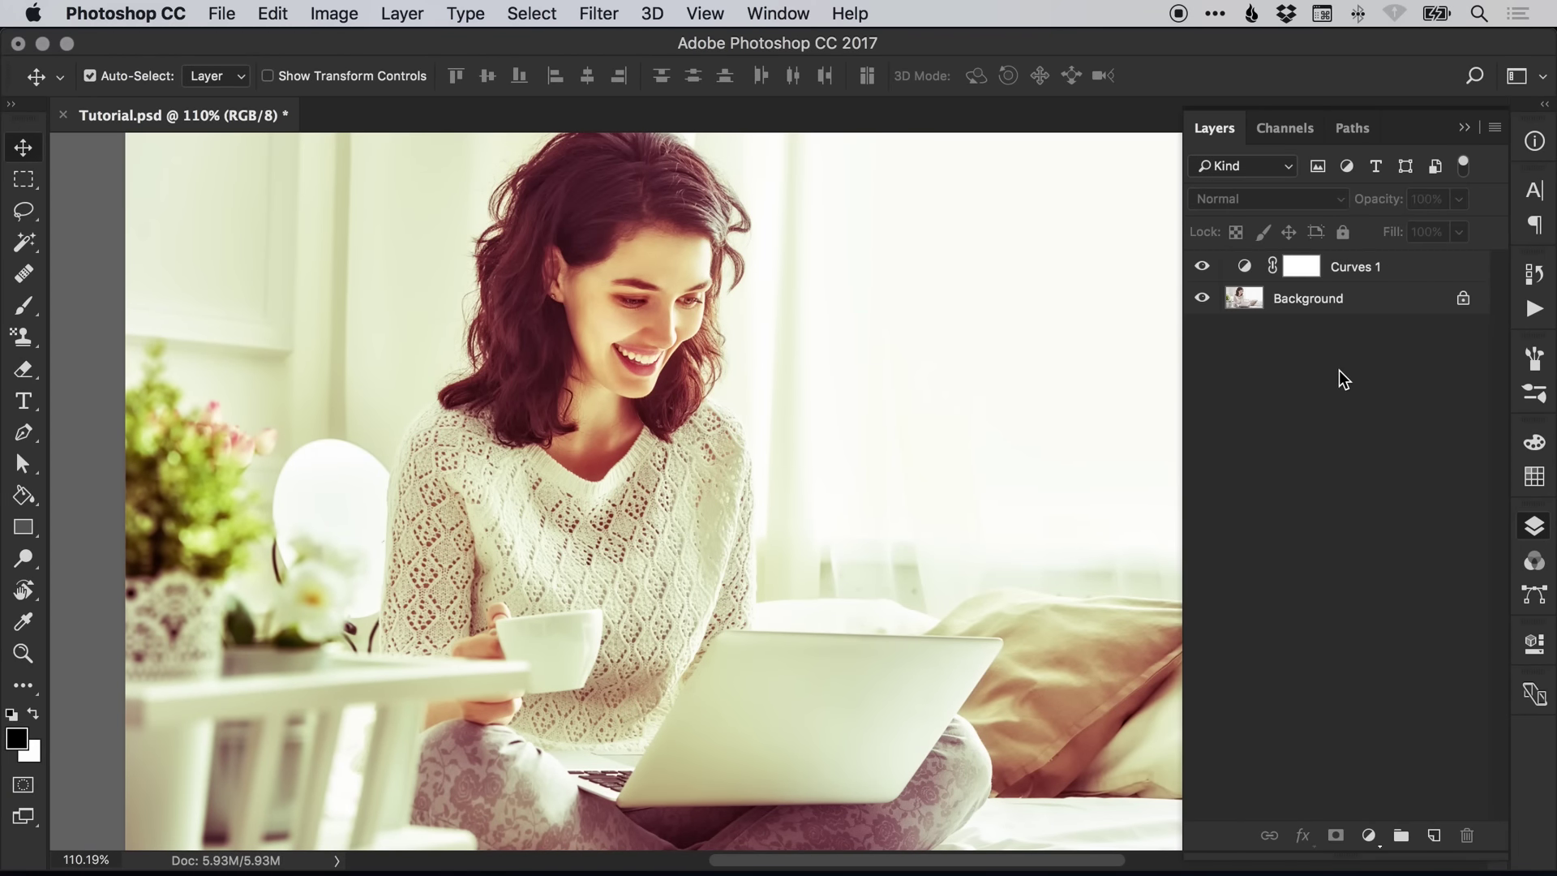
Step: Add a linear black-to-transparent Gradient Fill layer above Curves 1, angled at -30°
click(1202, 266)
click(1202, 266)
click(1369, 837)
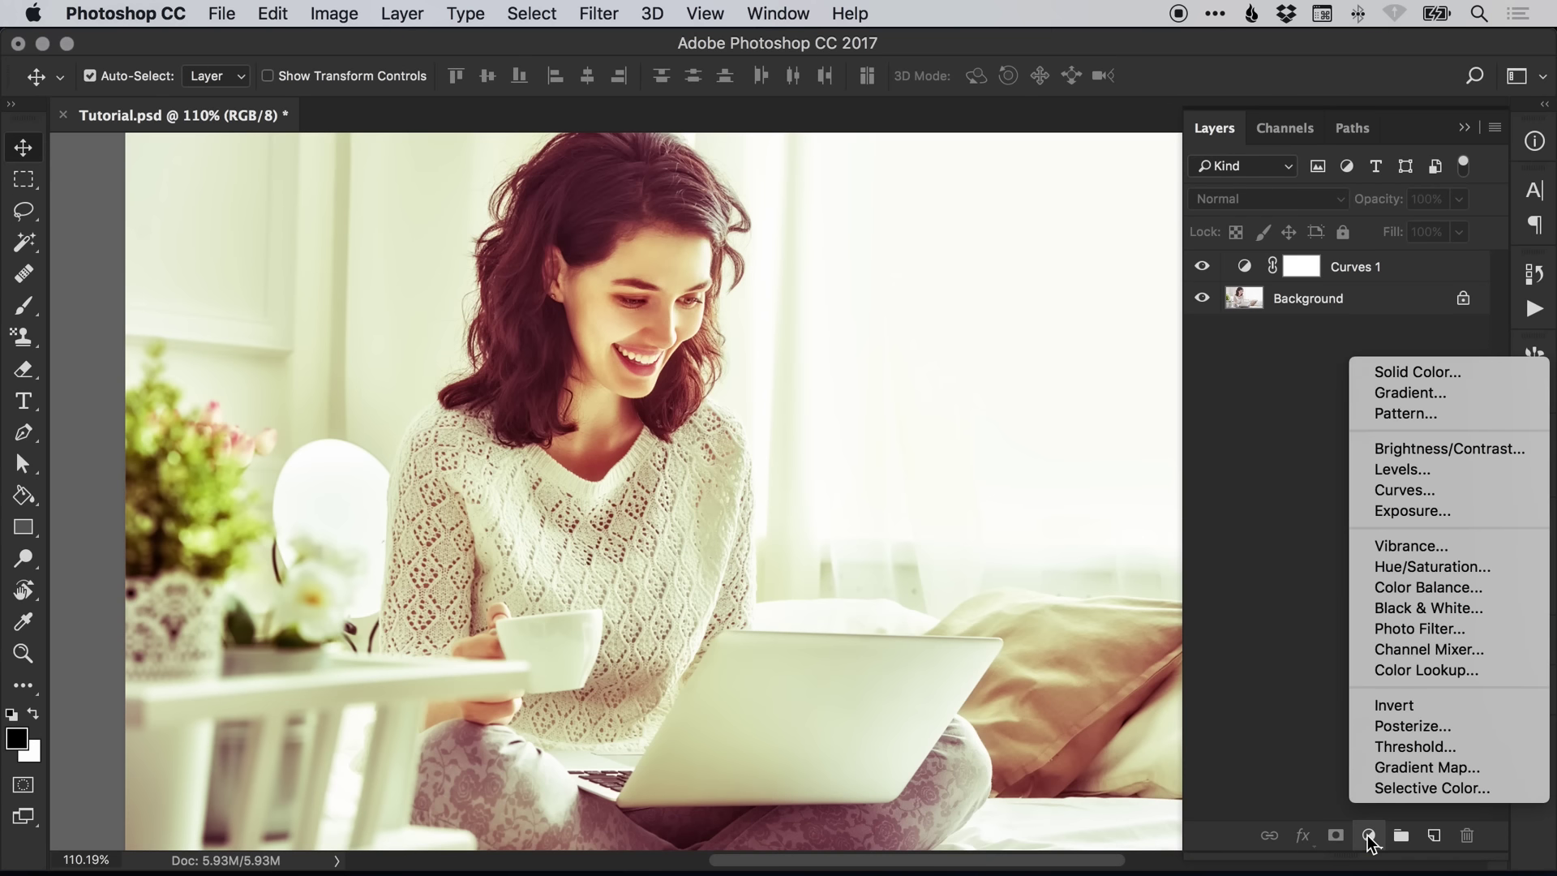
click(1407, 394)
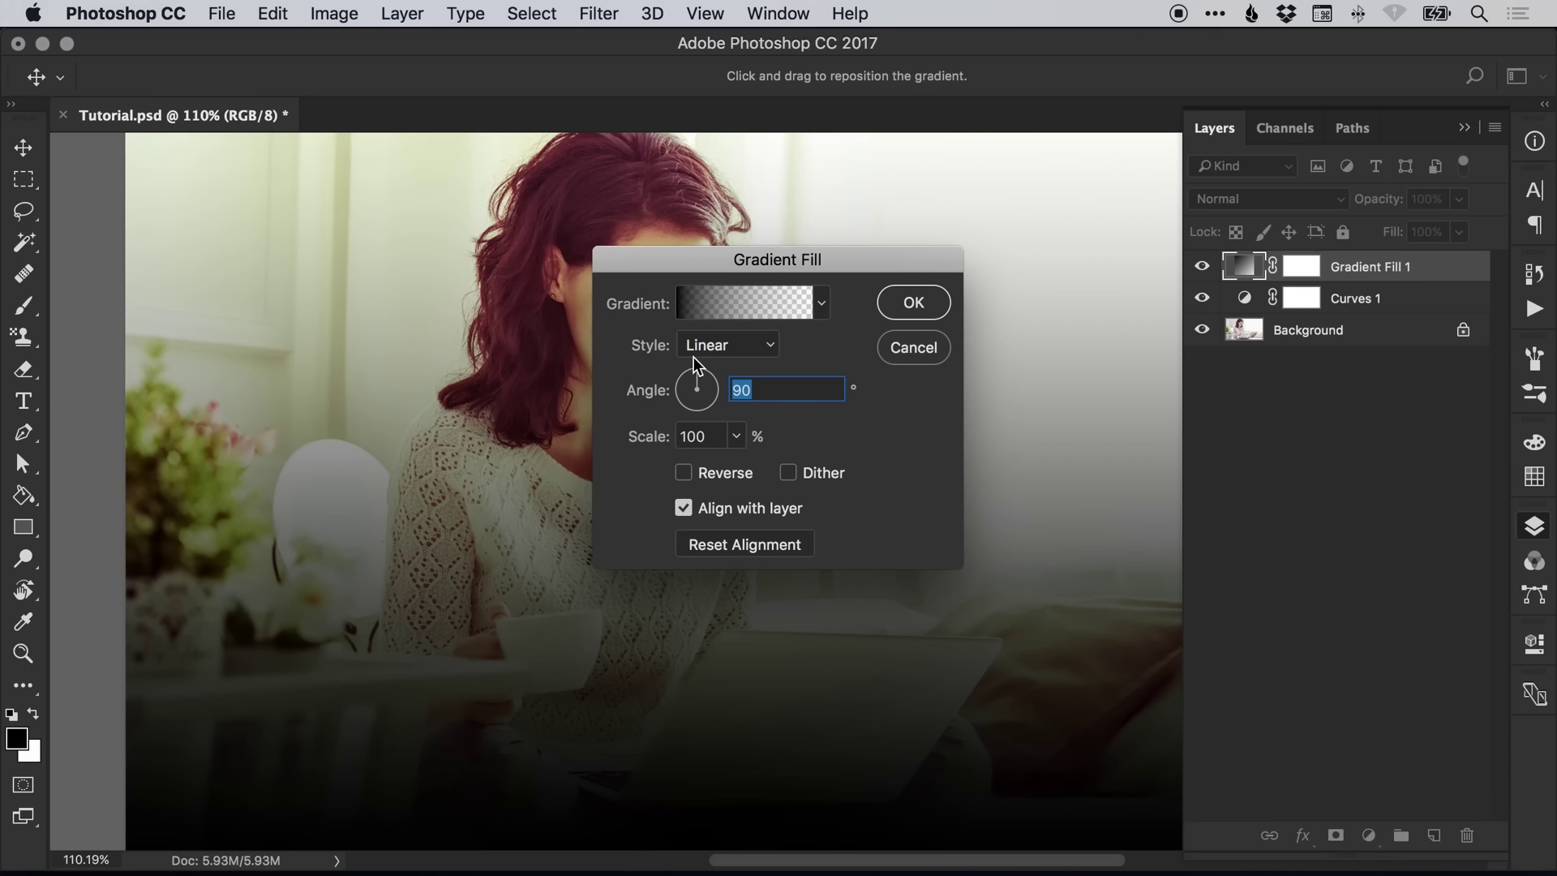
drag(689, 380, 715, 398)
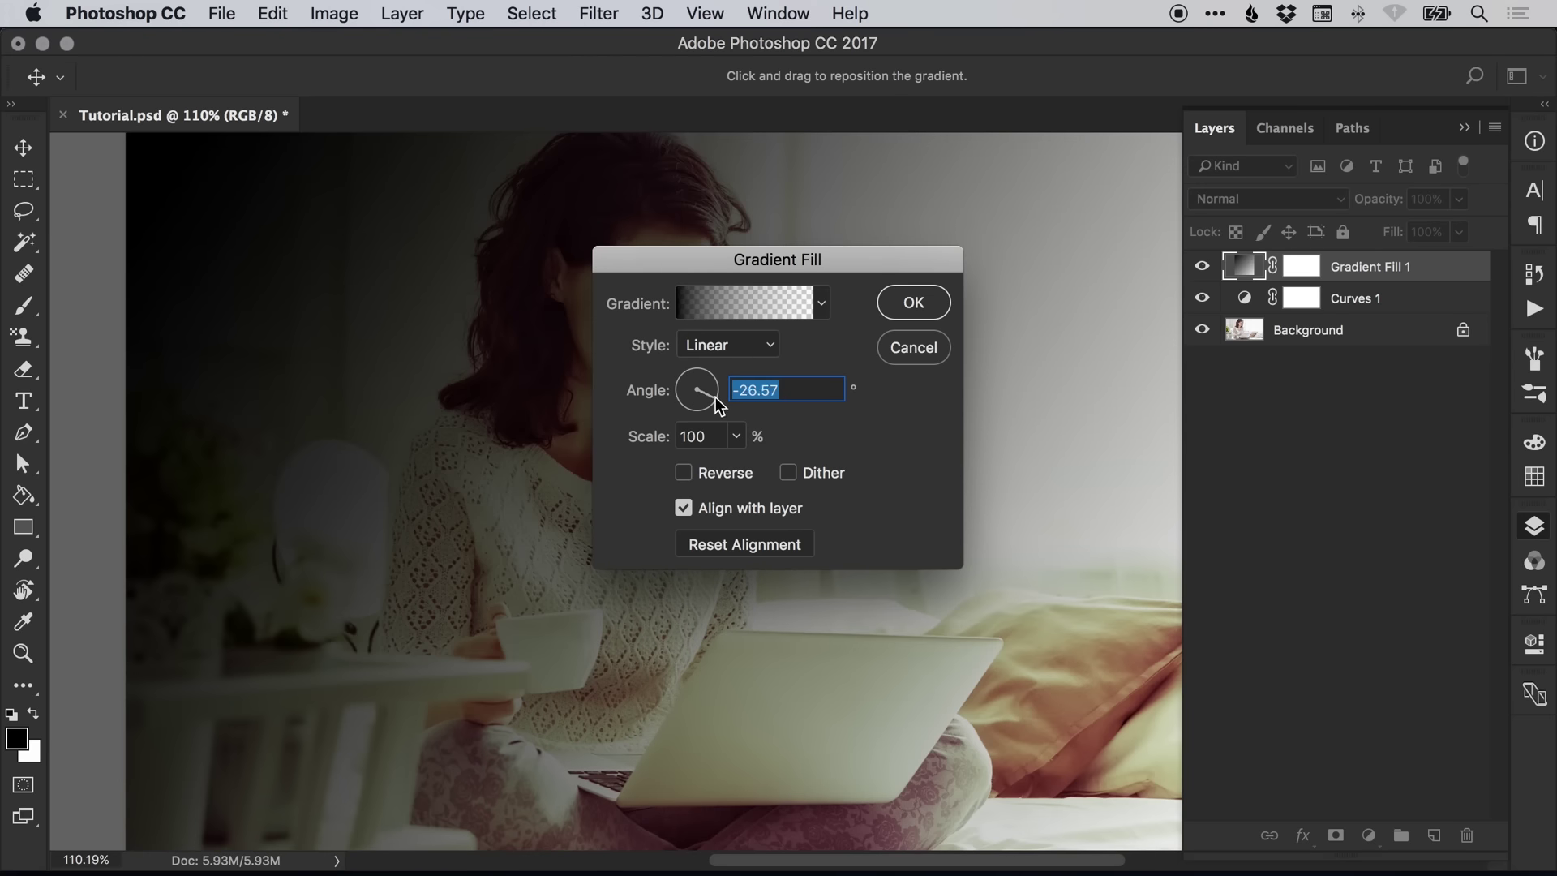
text(-30)
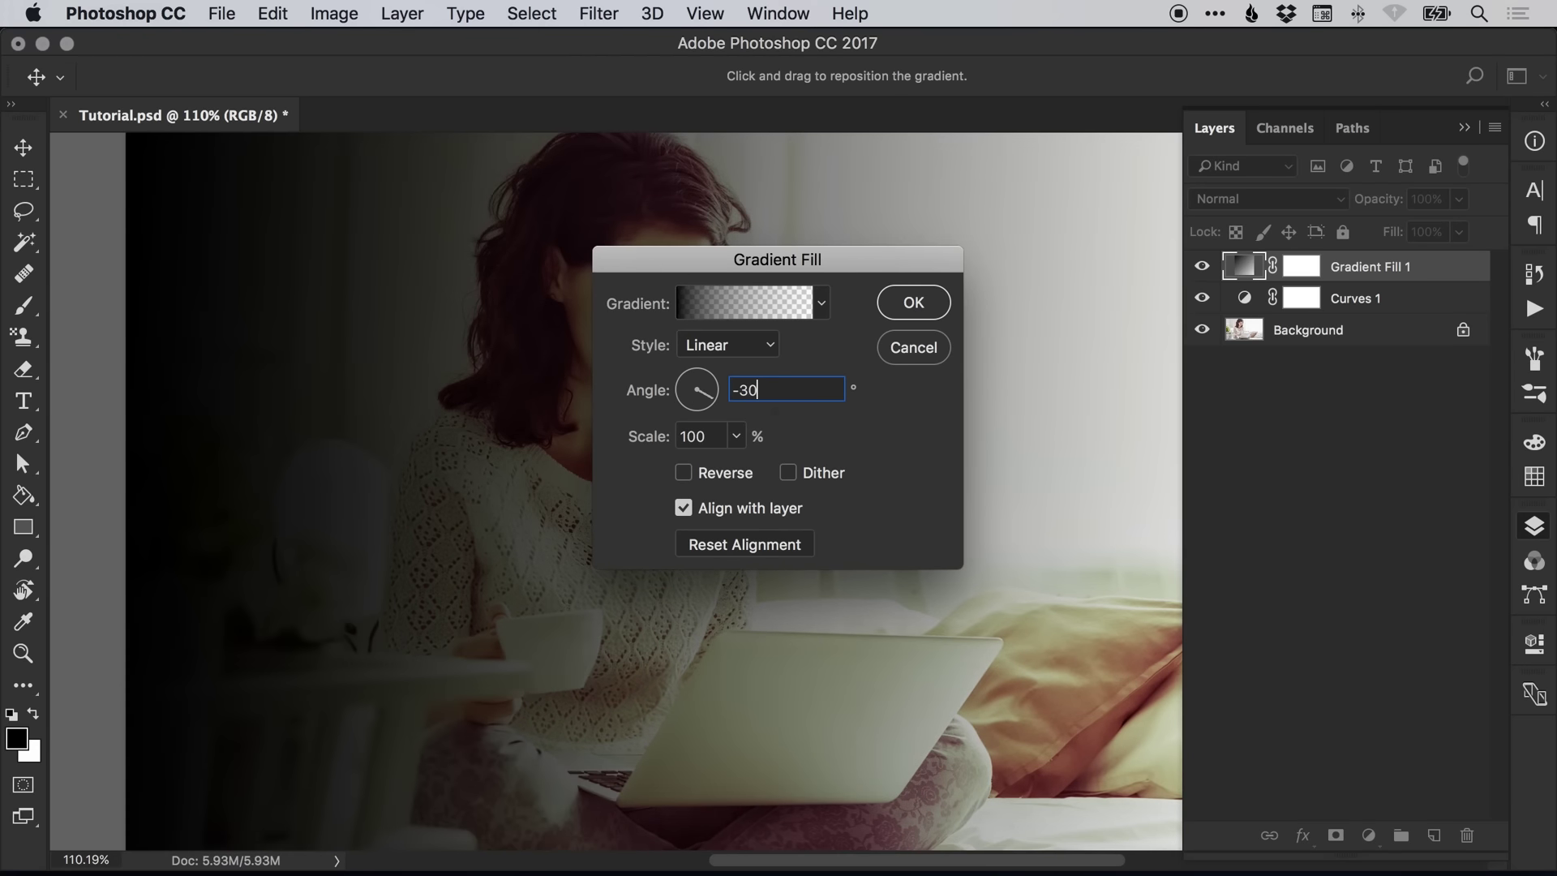
key(Tab)
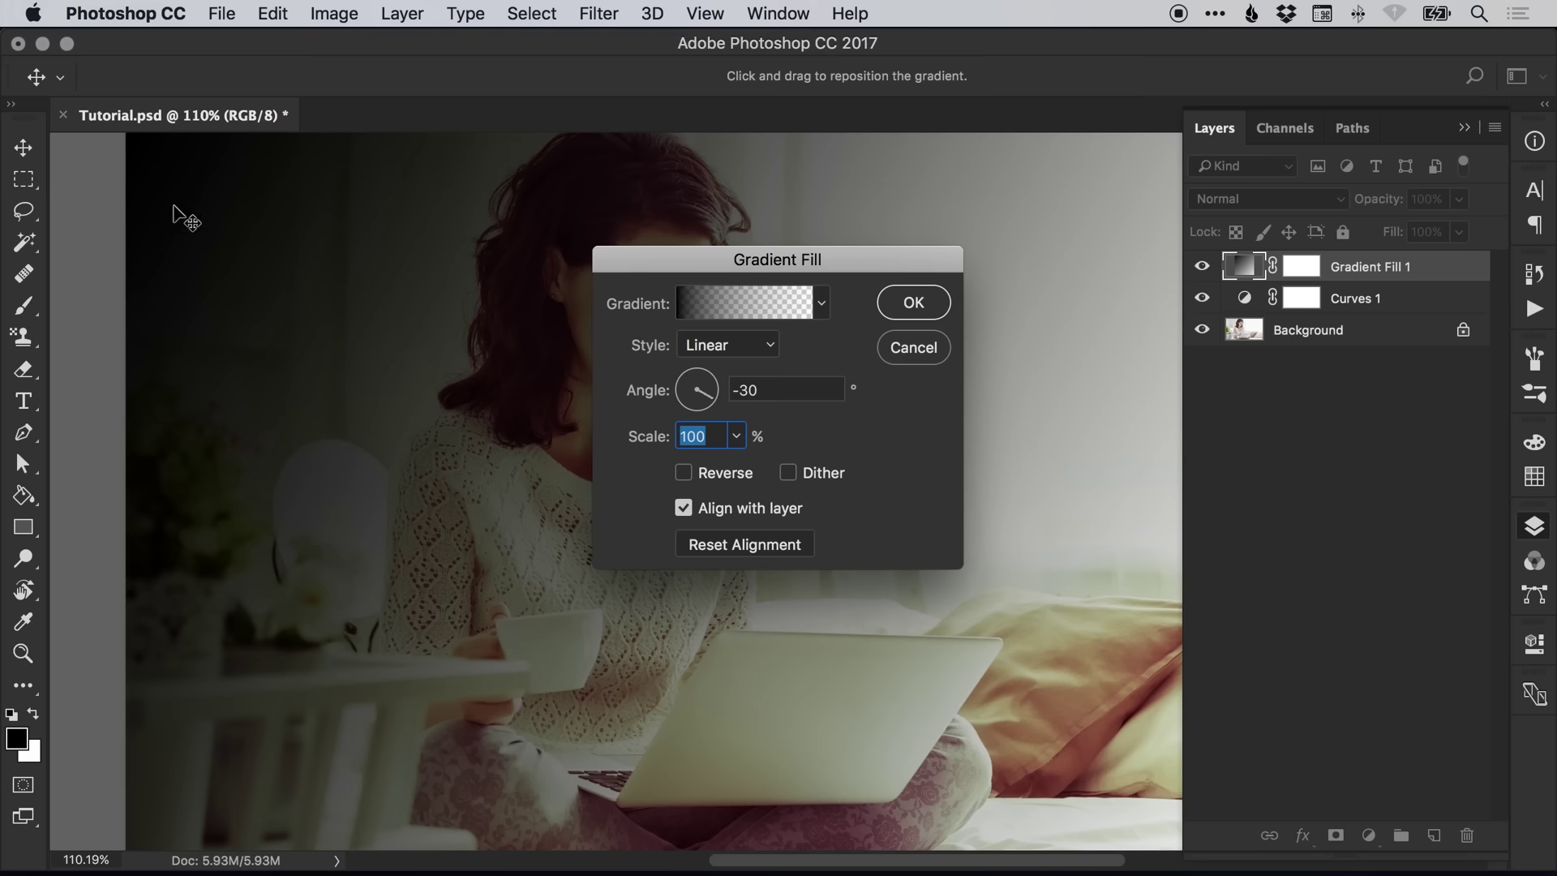
Step: Change the gradient's black starting stop to pink #ef2156
click(745, 301)
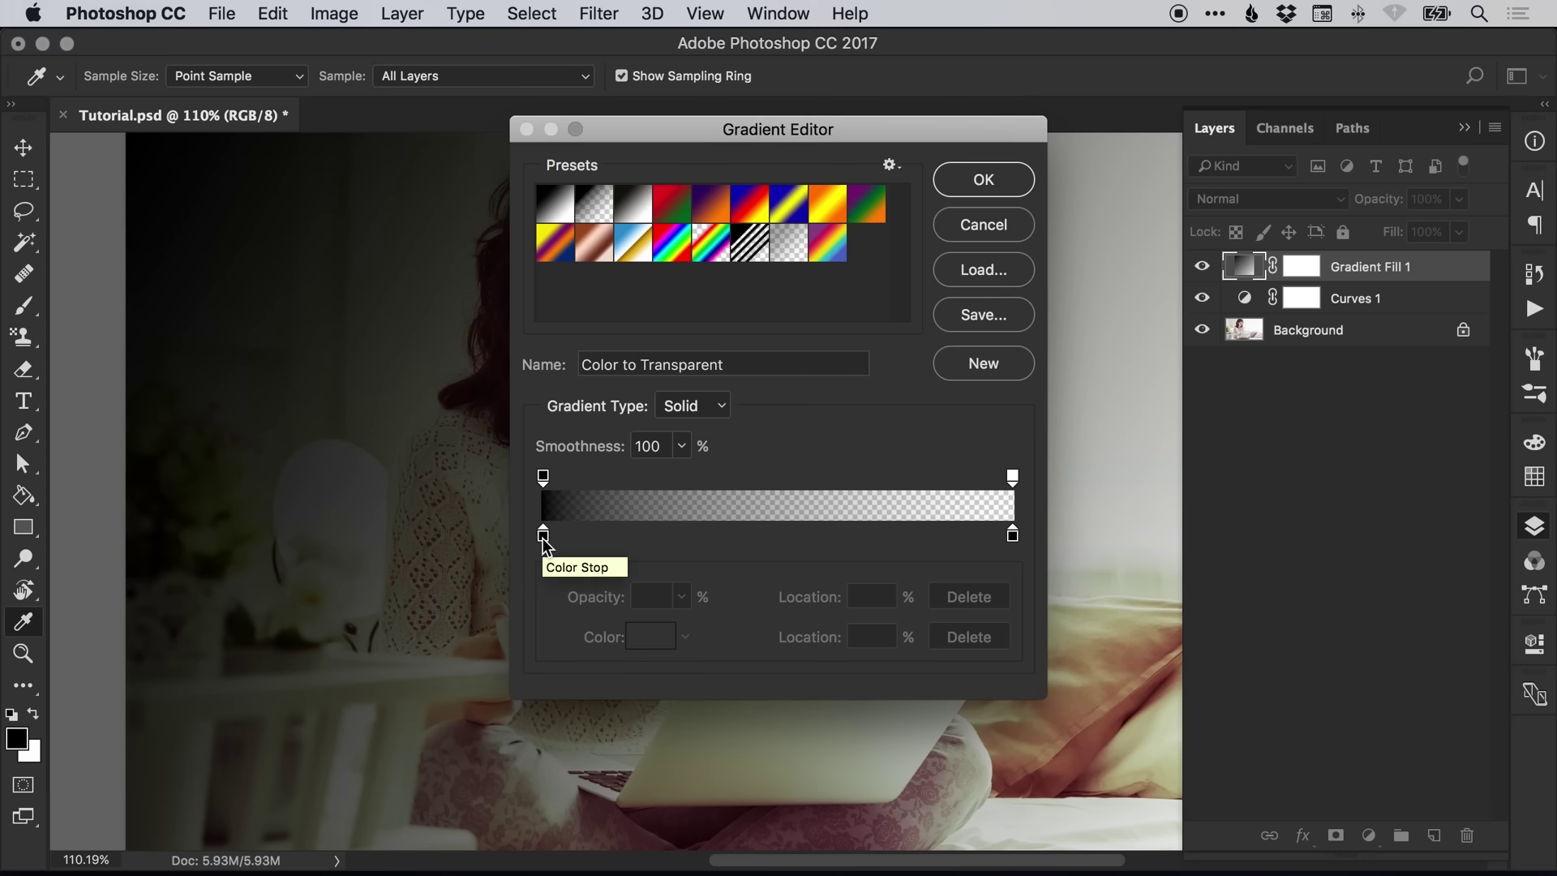
click(542, 536)
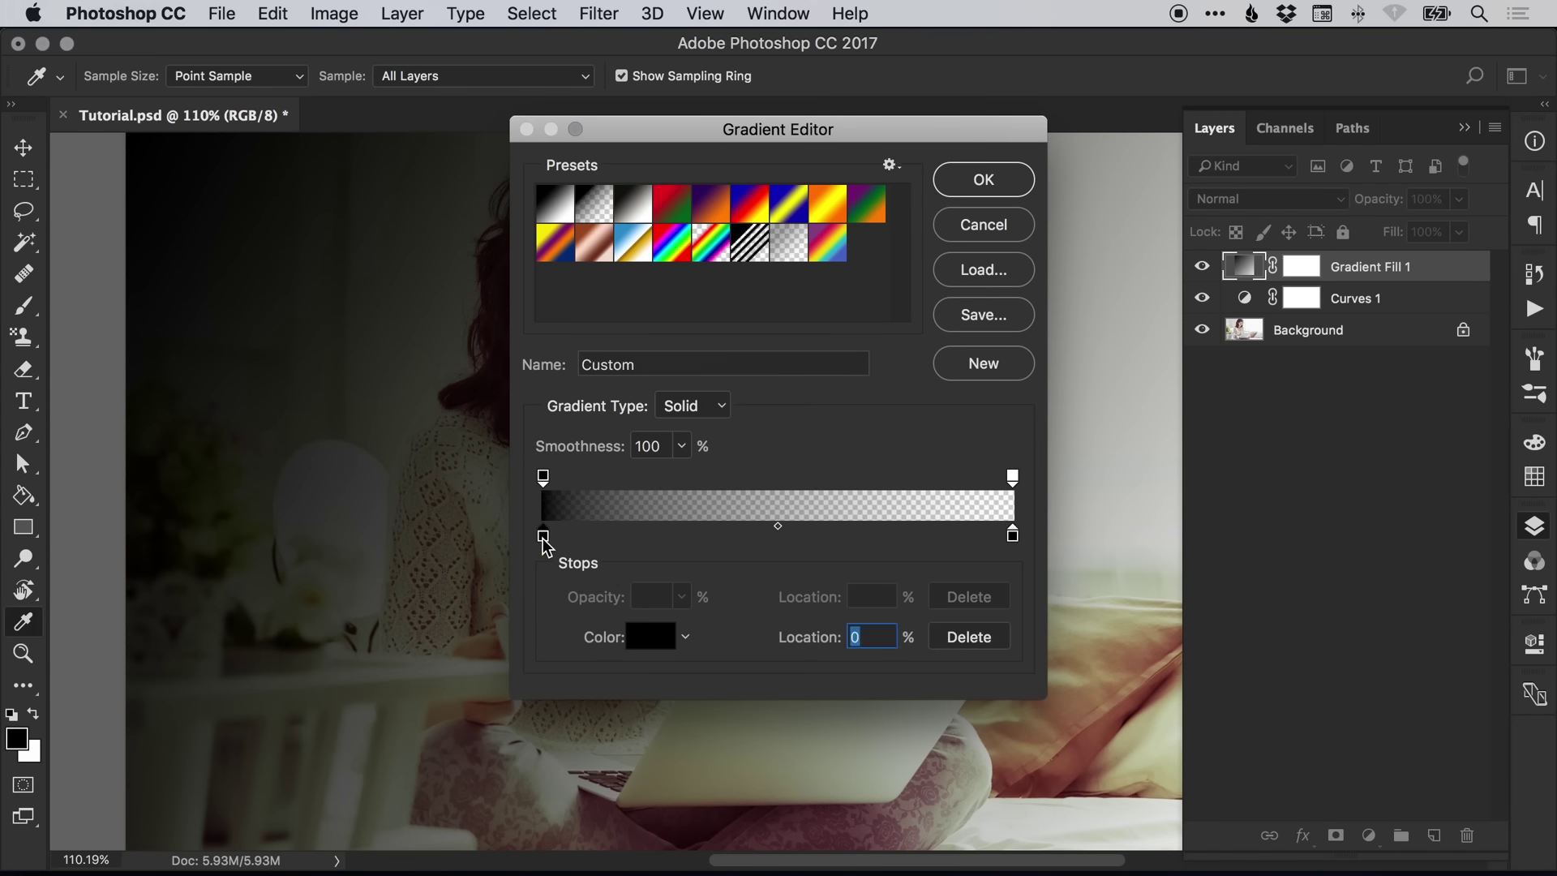
click(657, 640)
drag(749, 181, 905, 200)
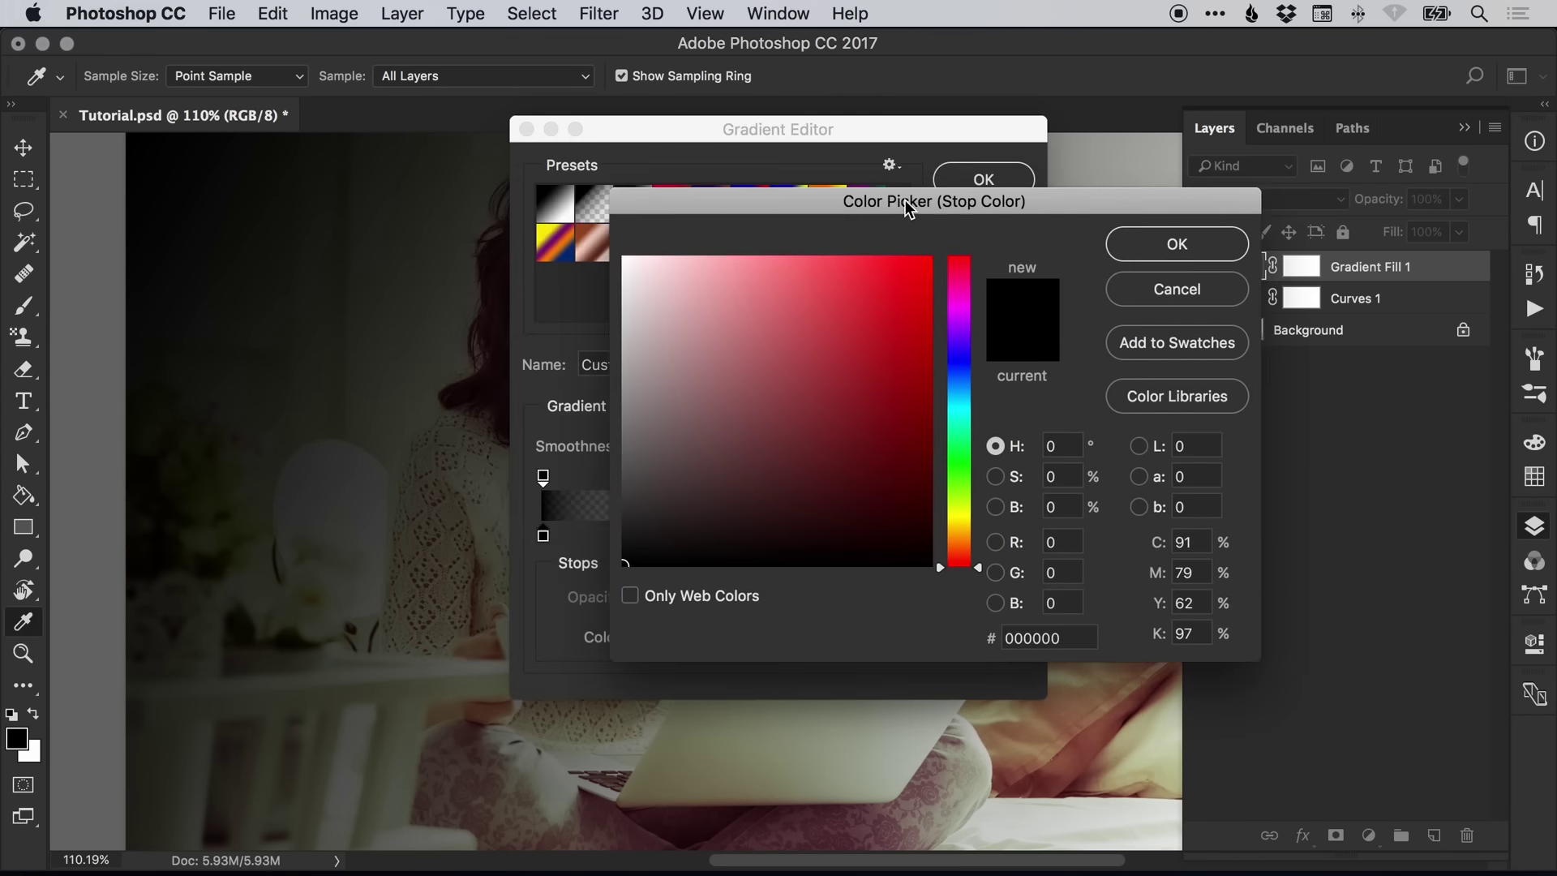
mouse_move(950, 275)
mouse_down()
mouse_move(964, 331)
mouse_move(965, 273)
mouse_up()
click(881, 291)
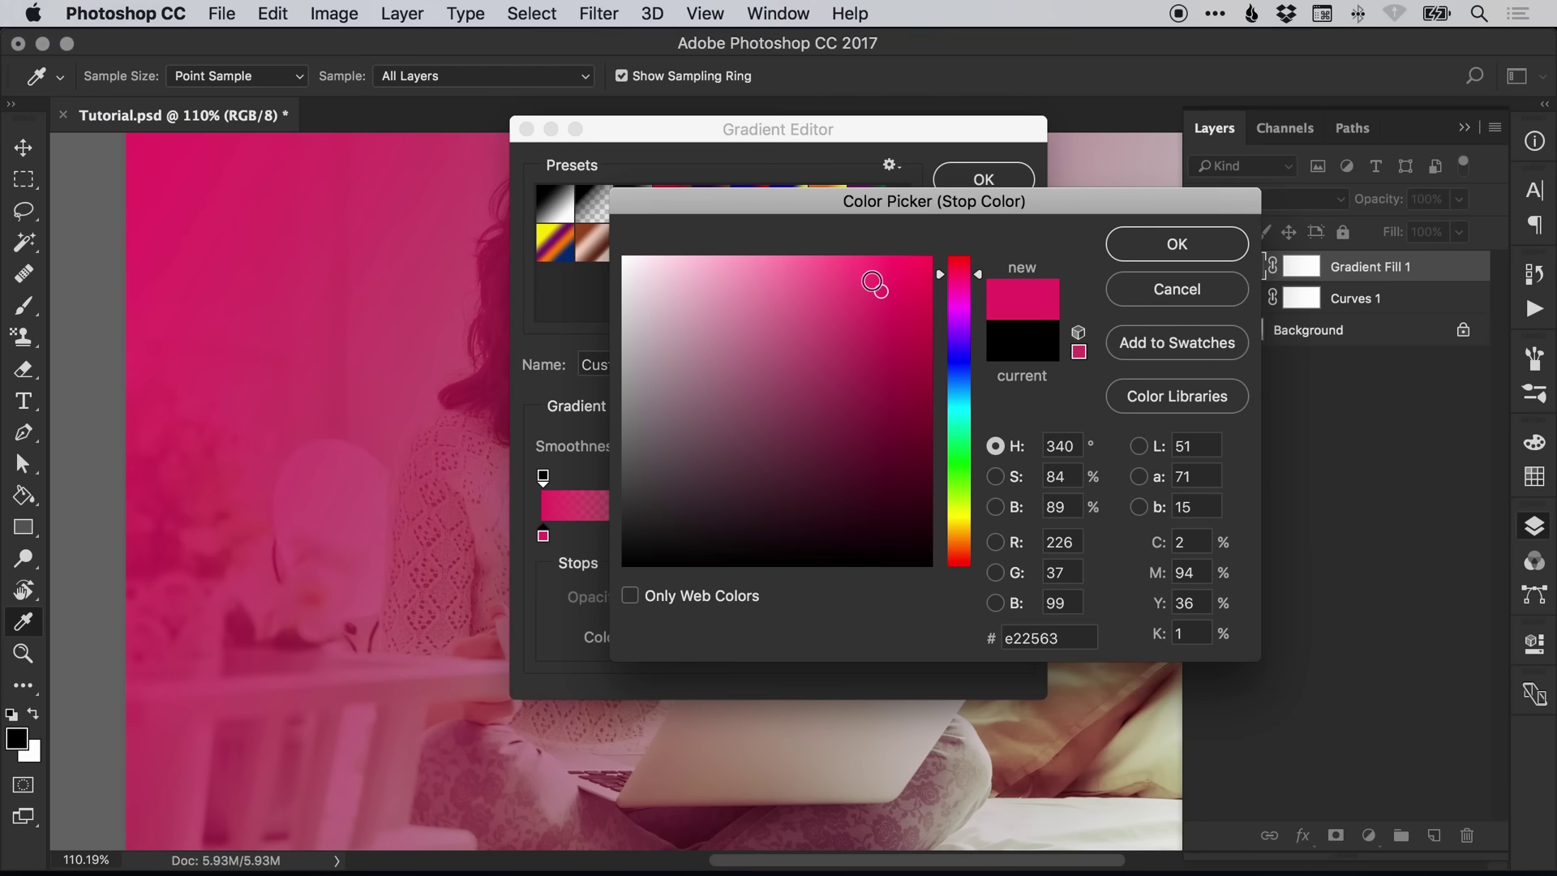
click(861, 278)
drag(861, 278, 978, 268)
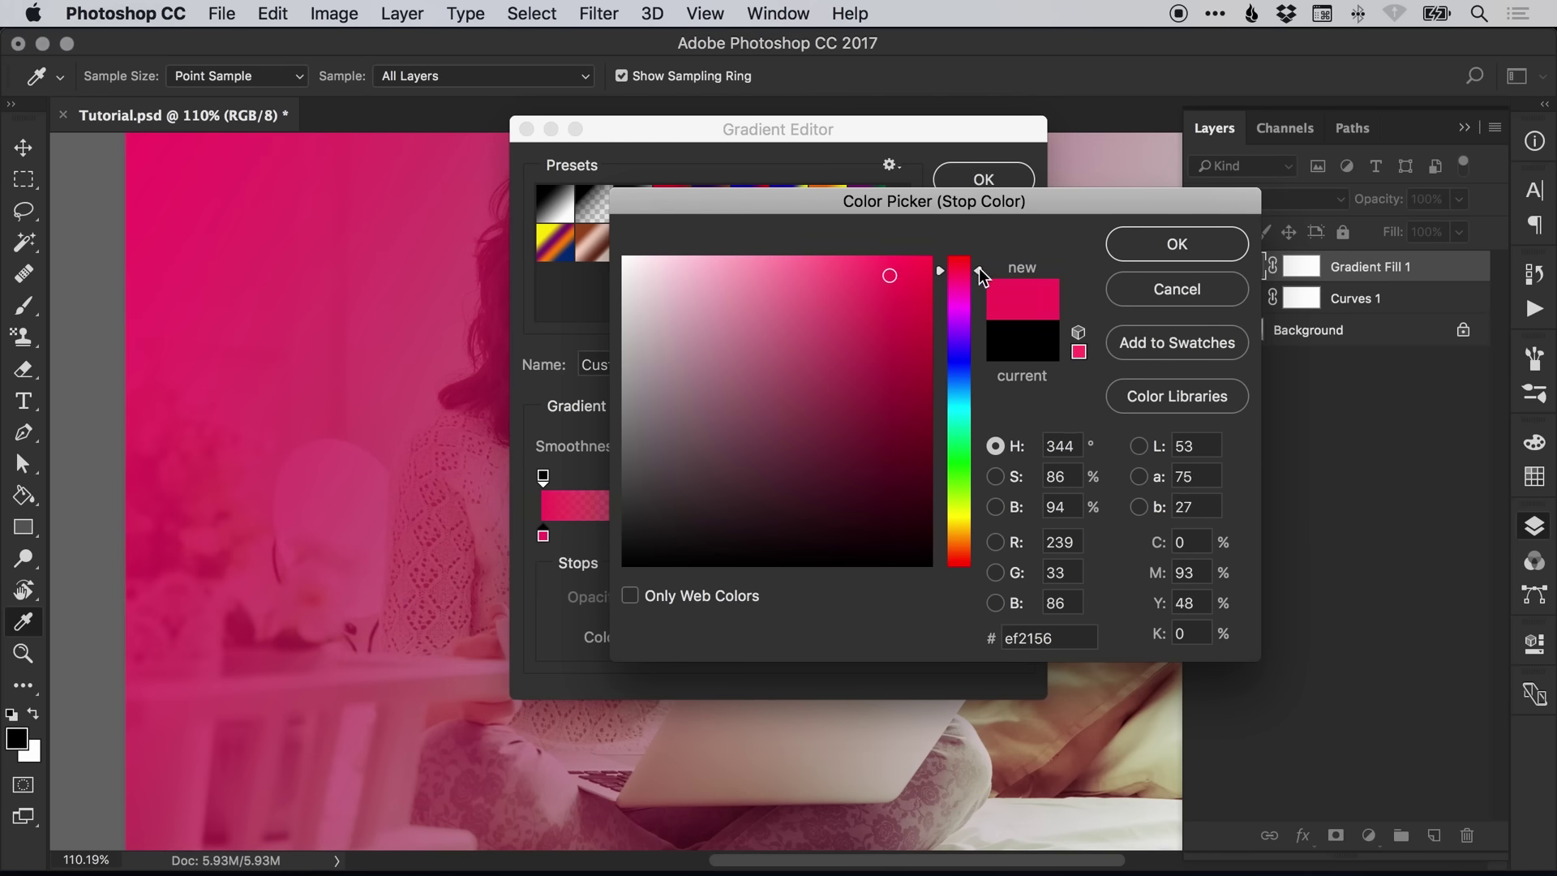
click(1166, 248)
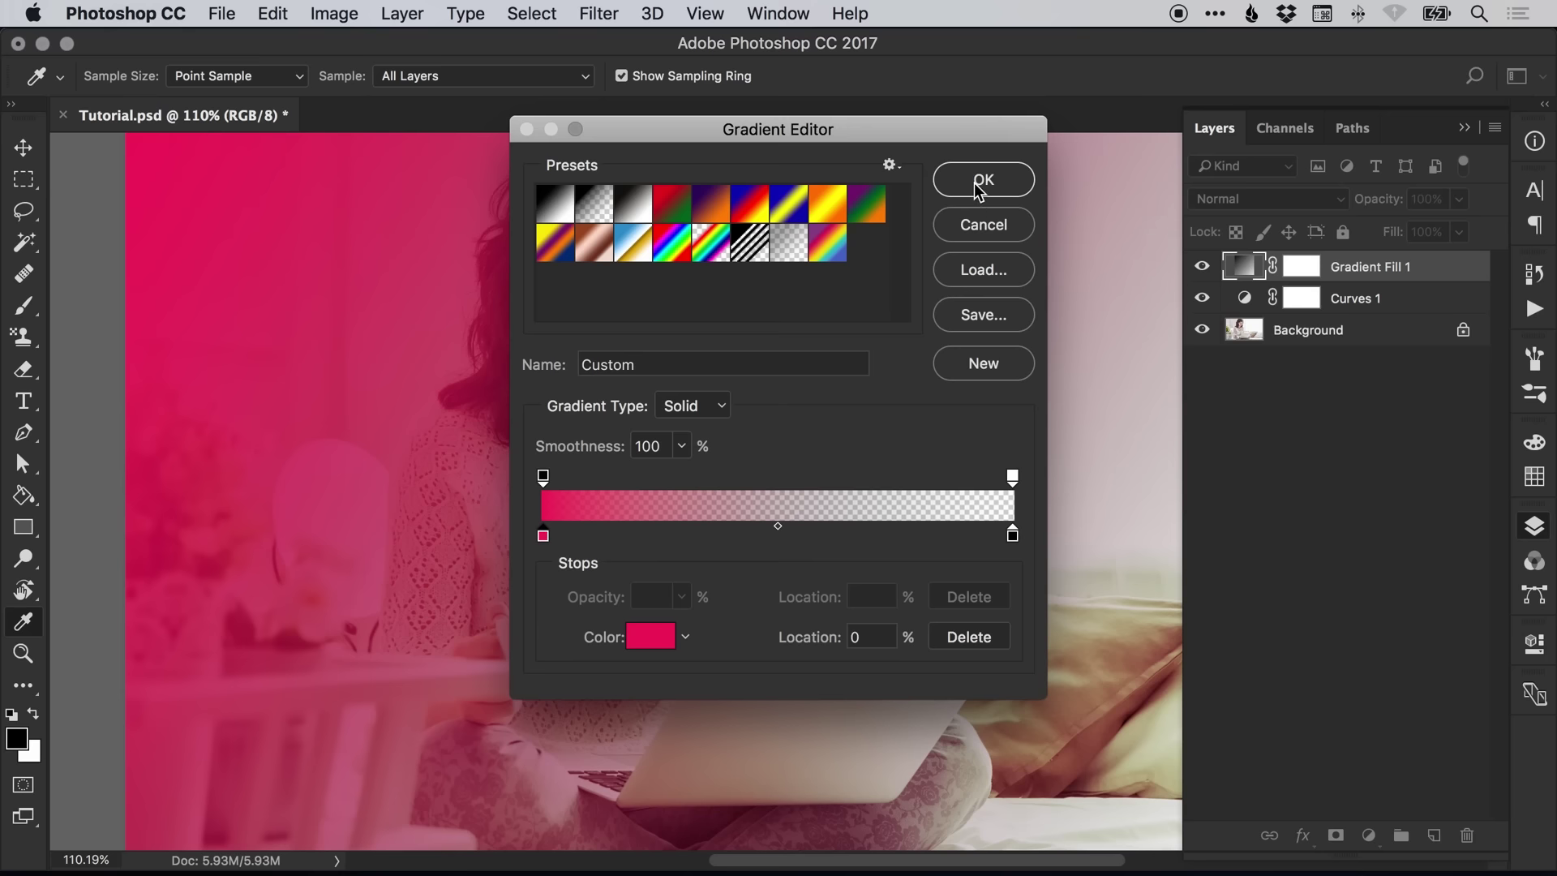
Step: Move the gradient midpoint toward the pink end at 30% and accept the gradient
drag(780, 535, 669, 527)
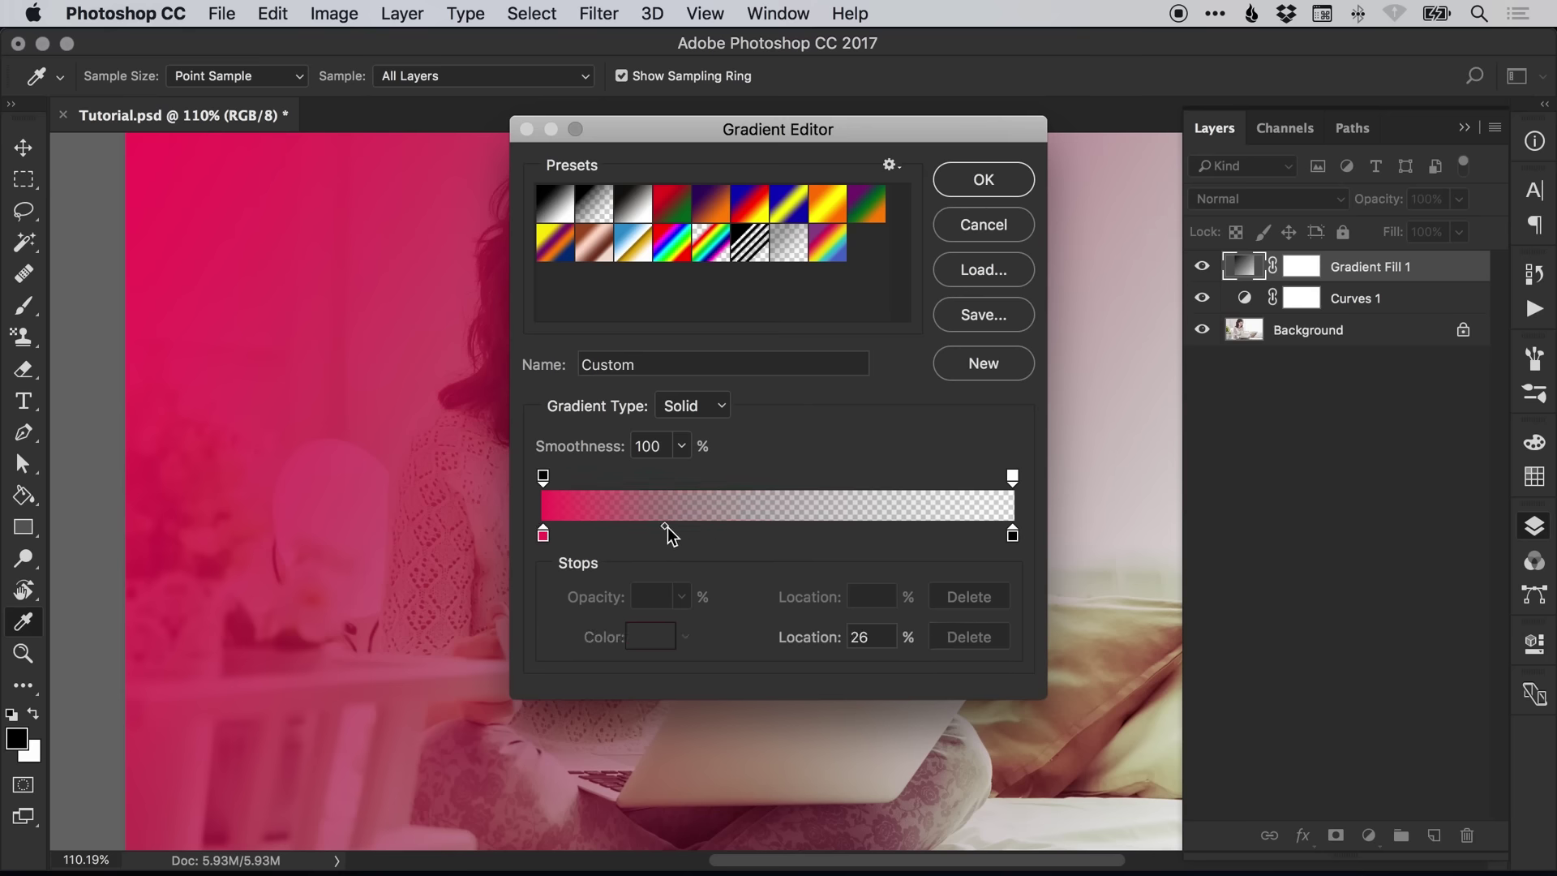
text(70)
key(Return)
drag(872, 526, 686, 528)
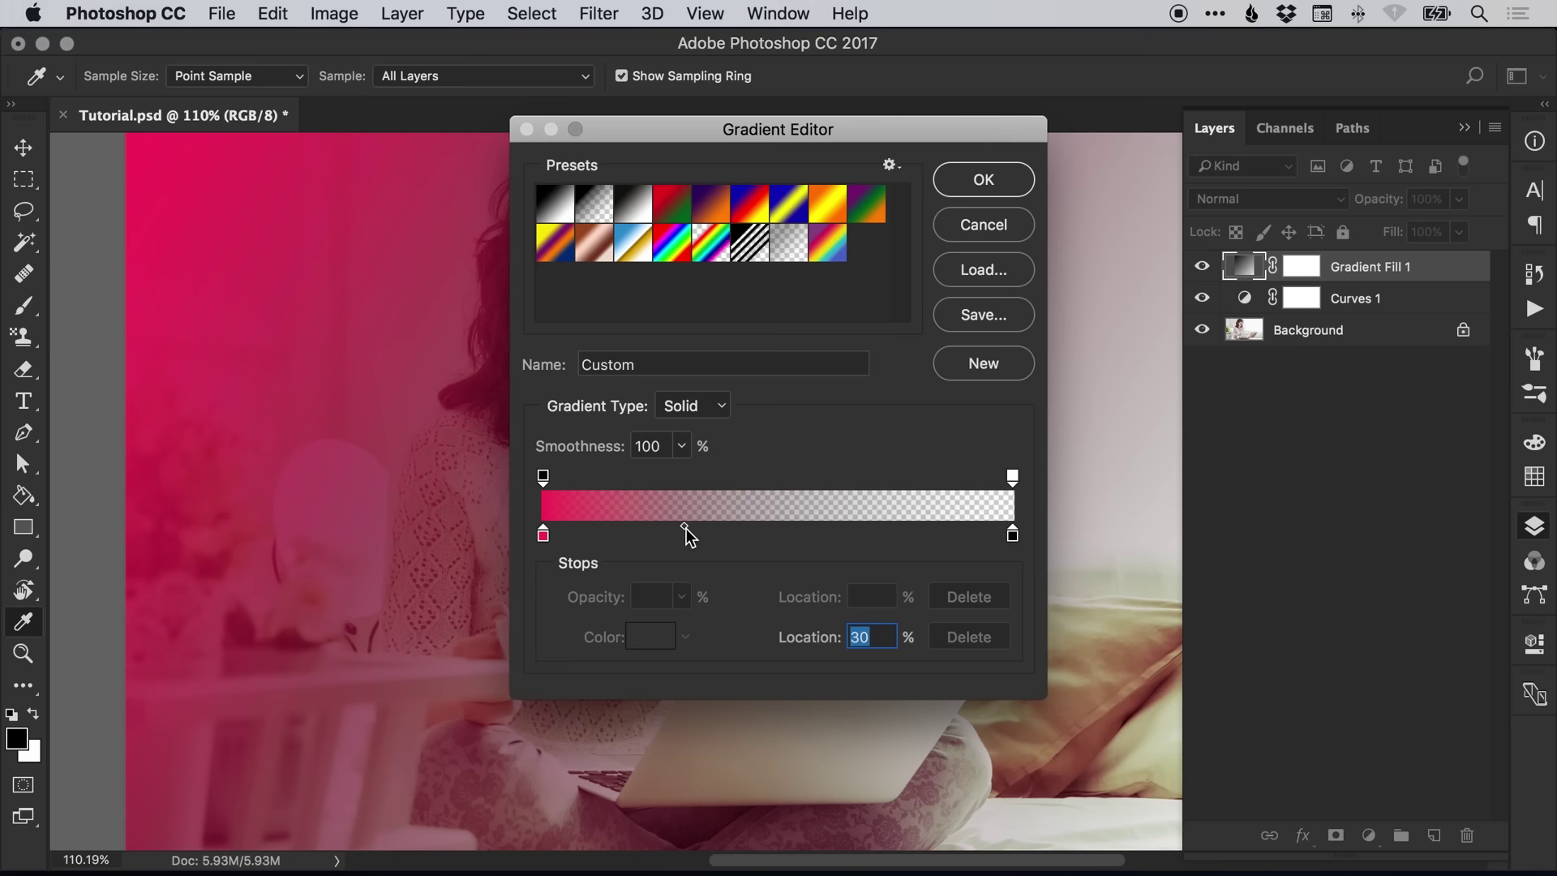
click(985, 183)
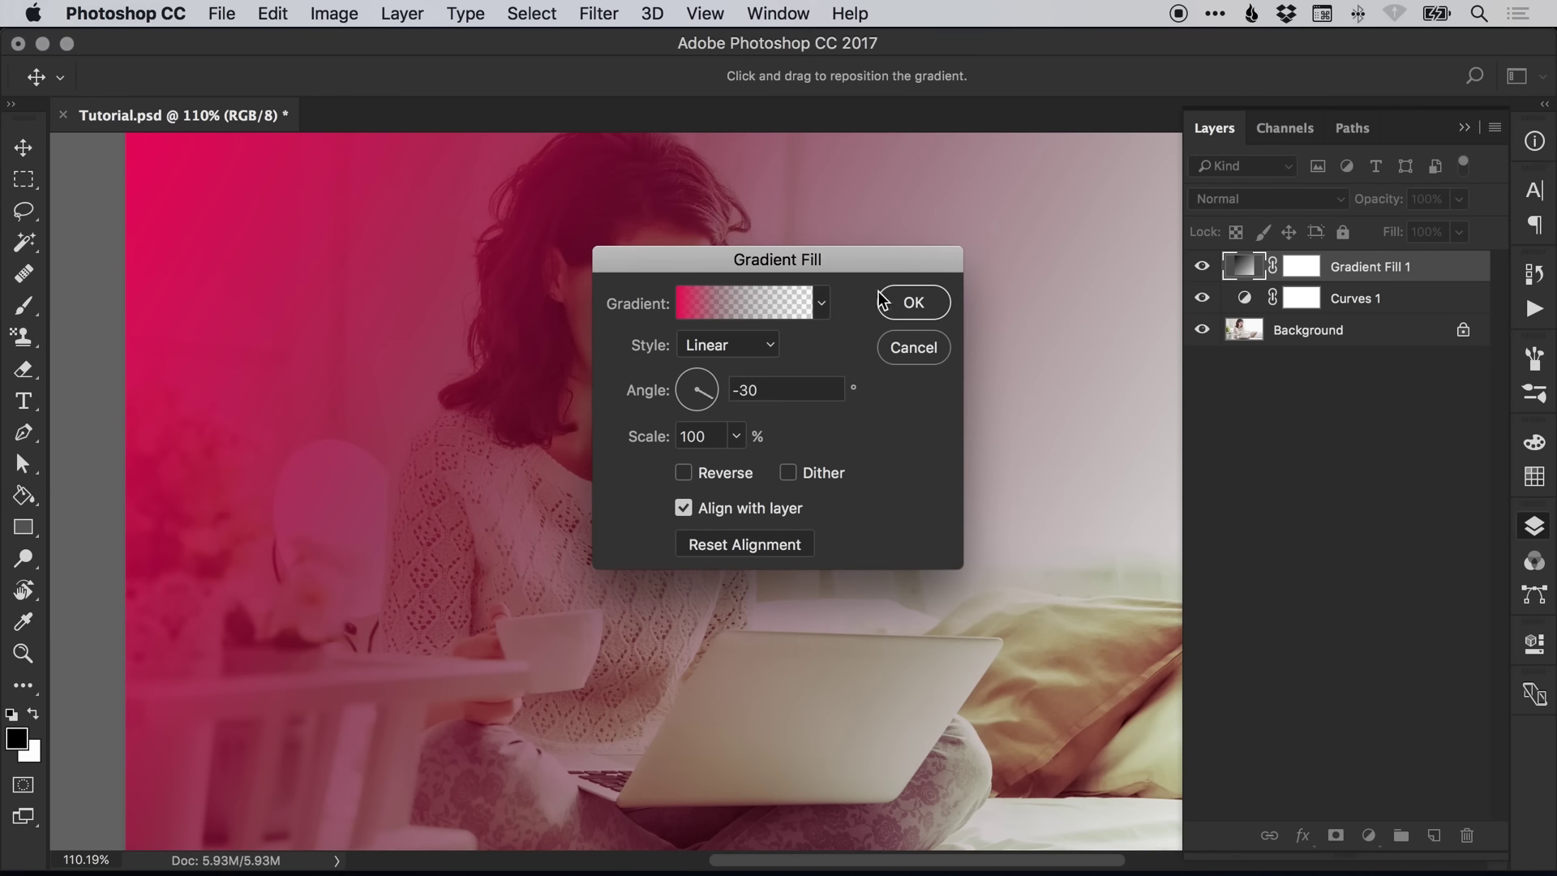
Step: Apply the pink gradient fill and set Gradient Fill 1's blend mode to Screen
click(908, 304)
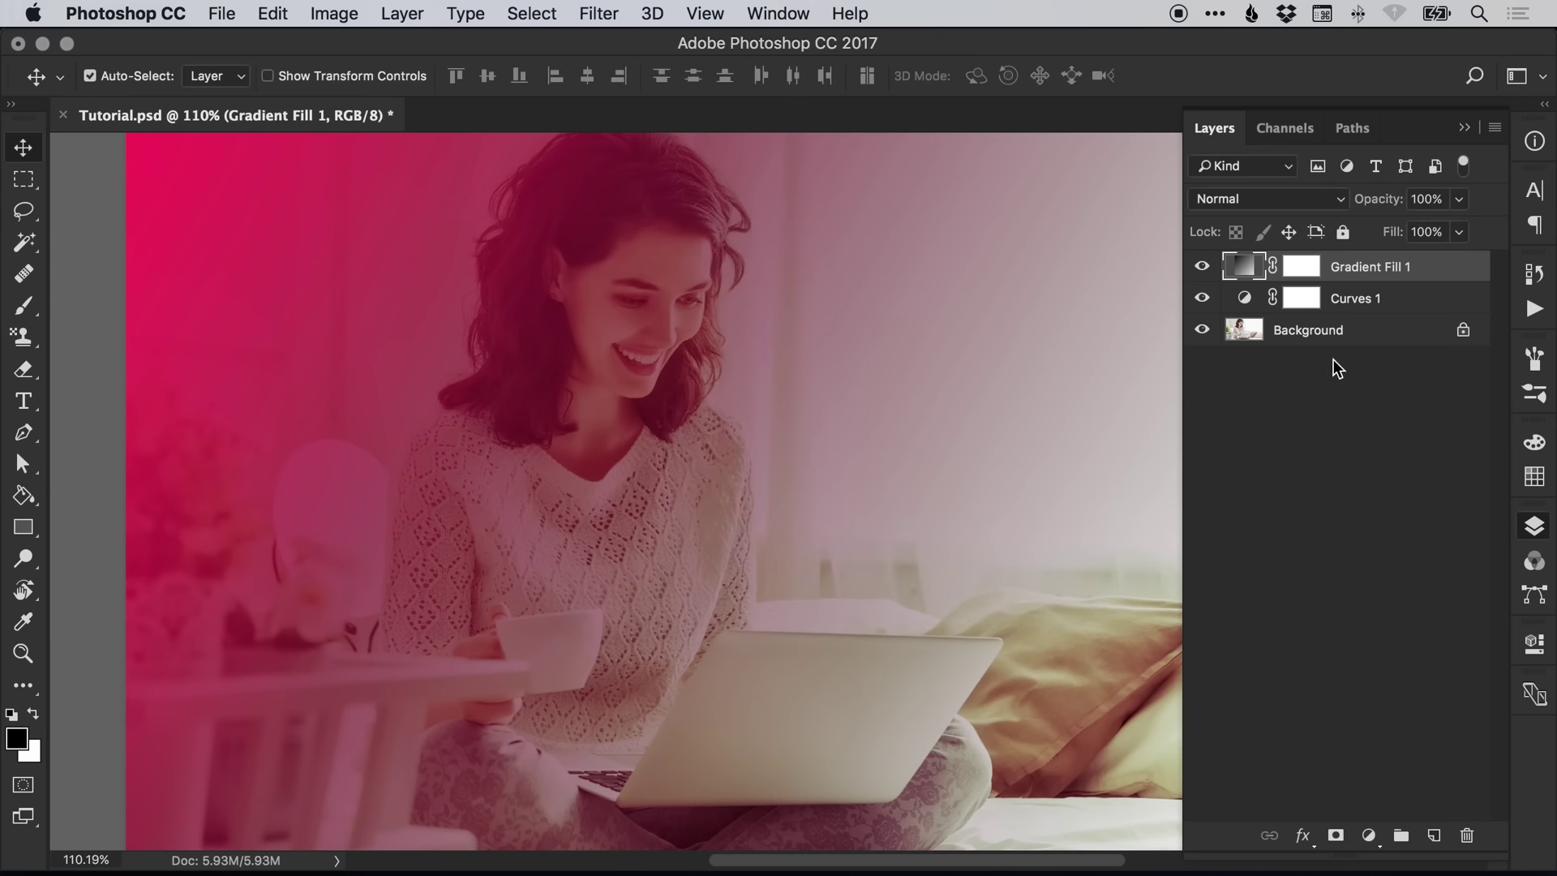
click(1202, 267)
click(1203, 267)
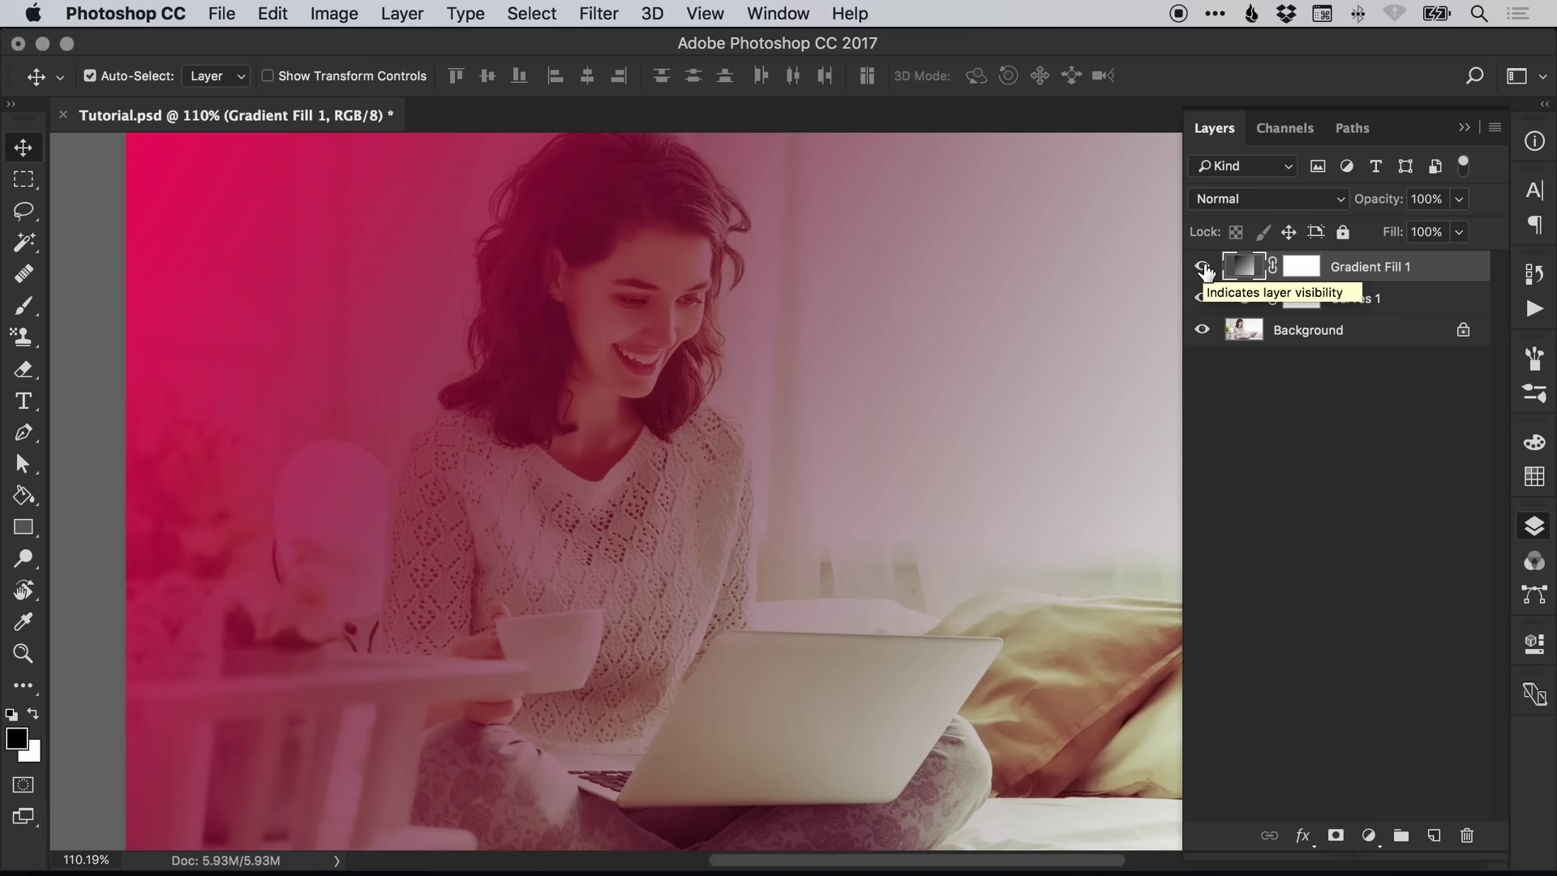
click(1244, 198)
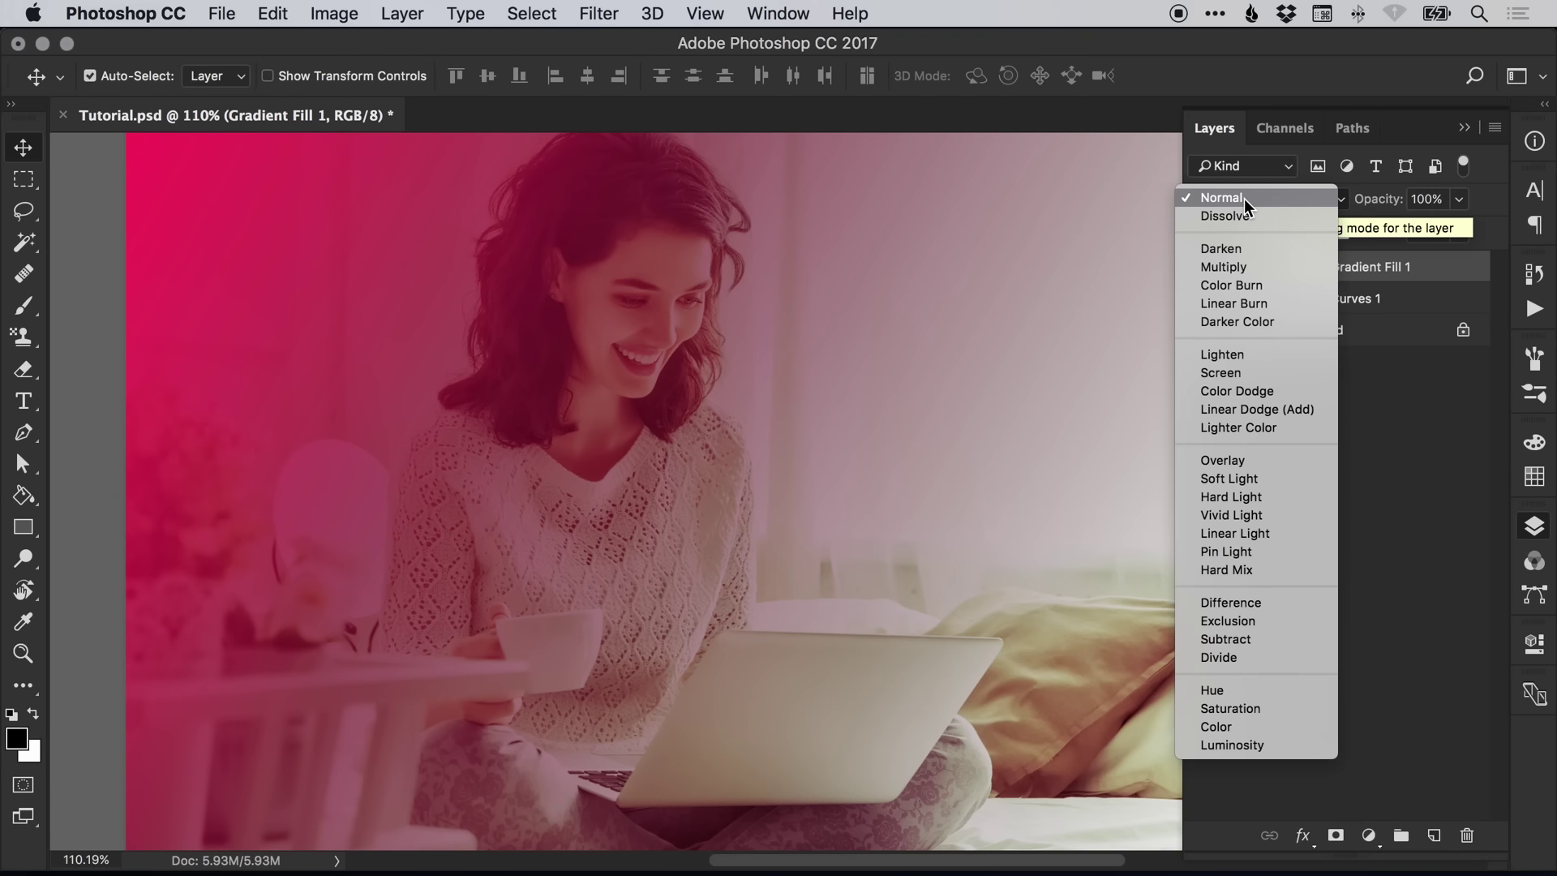
click(1239, 371)
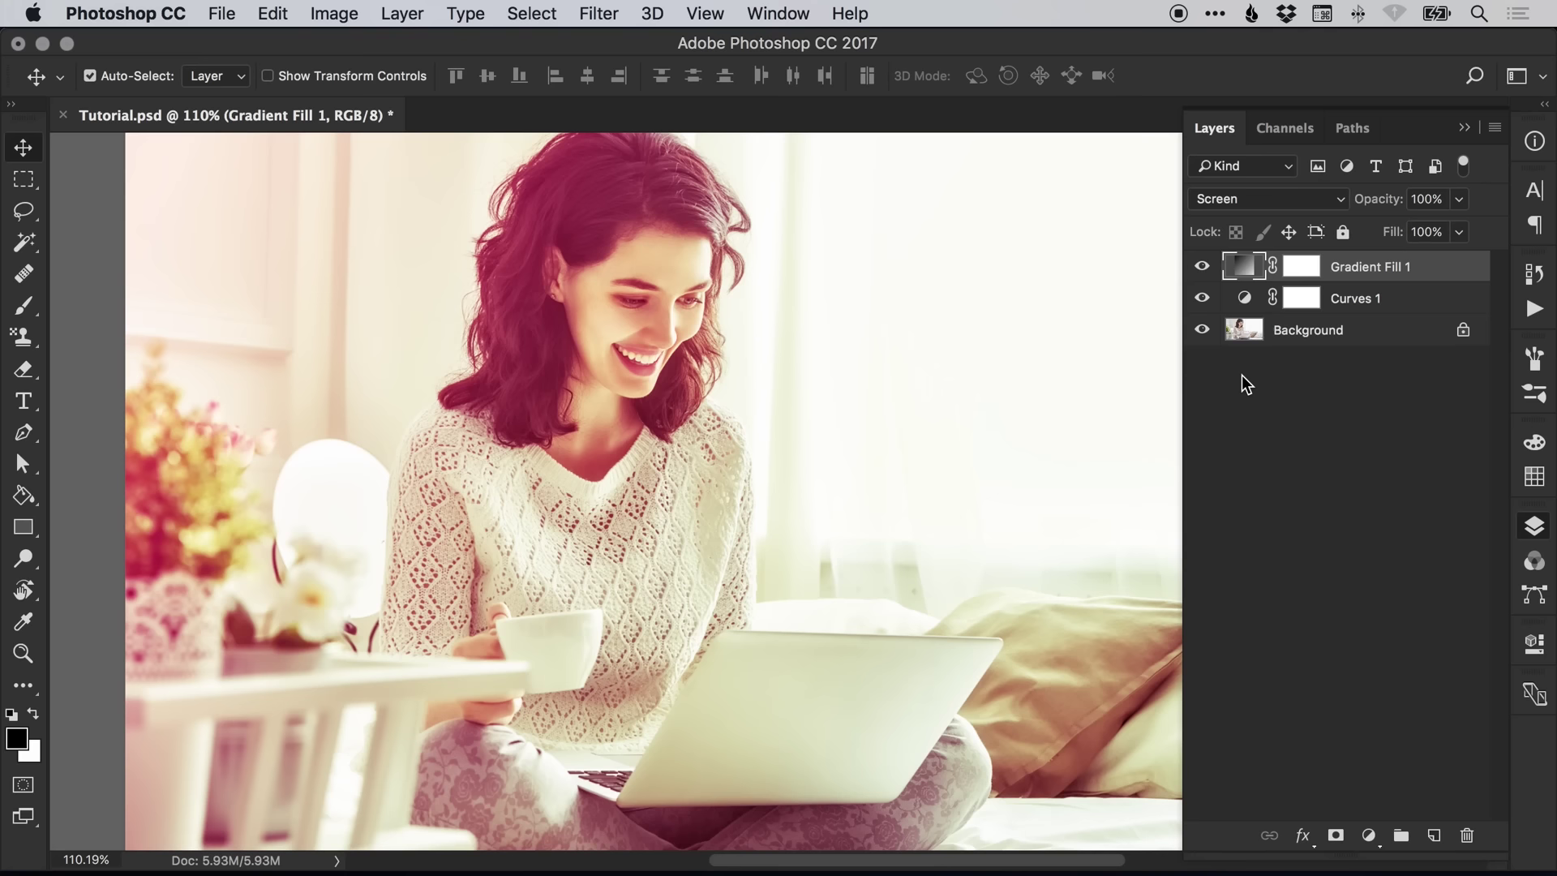
Step: Lower Gradient Fill 1's opacity to 40%, comparing the result on and off
click(1202, 270)
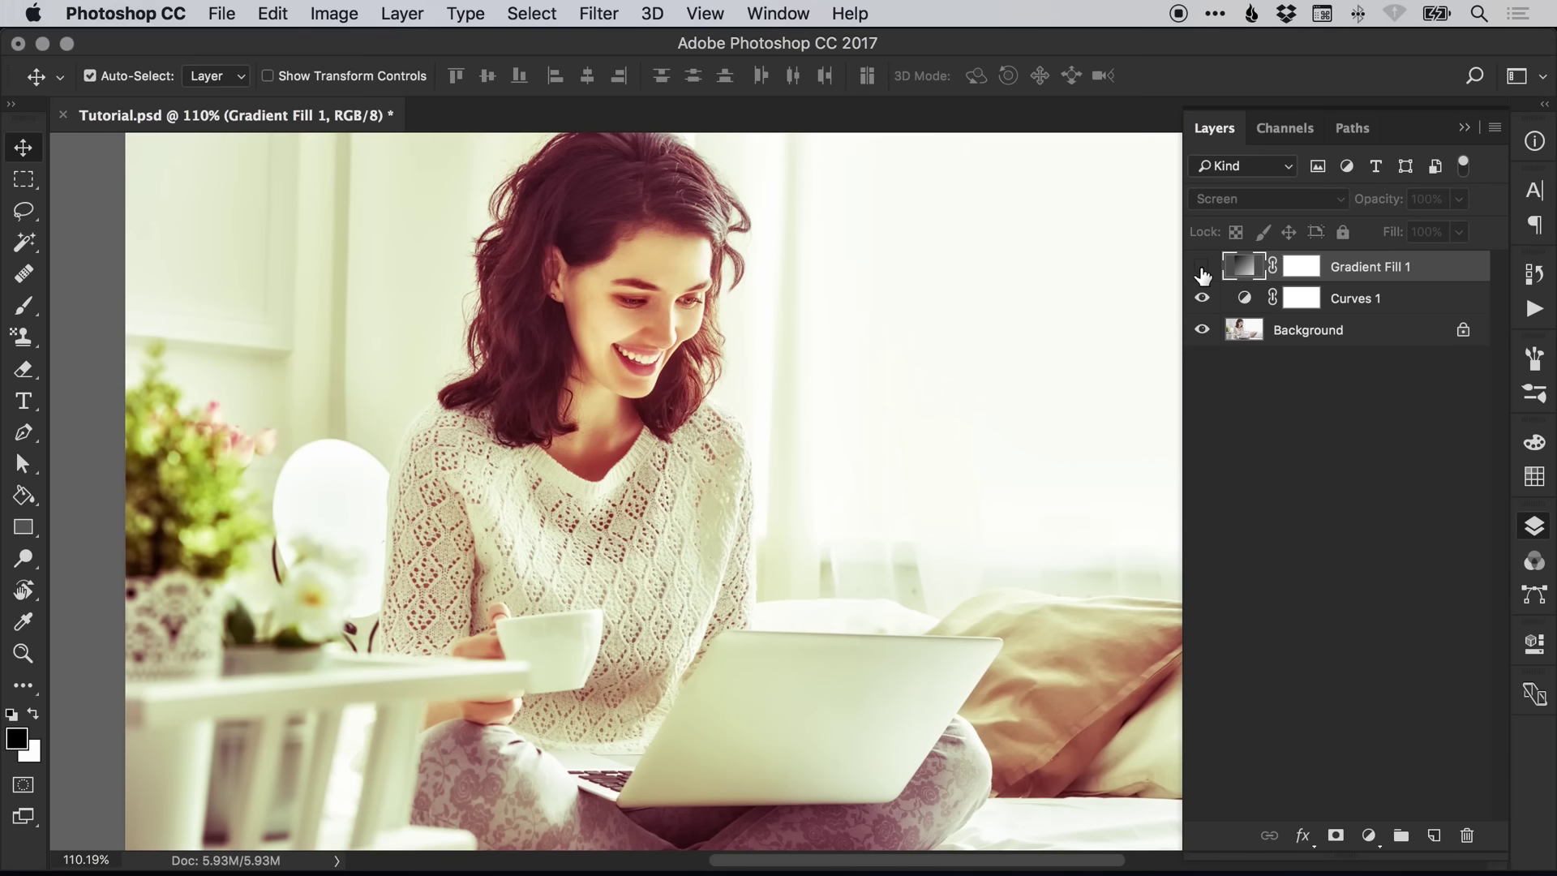
click(1202, 270)
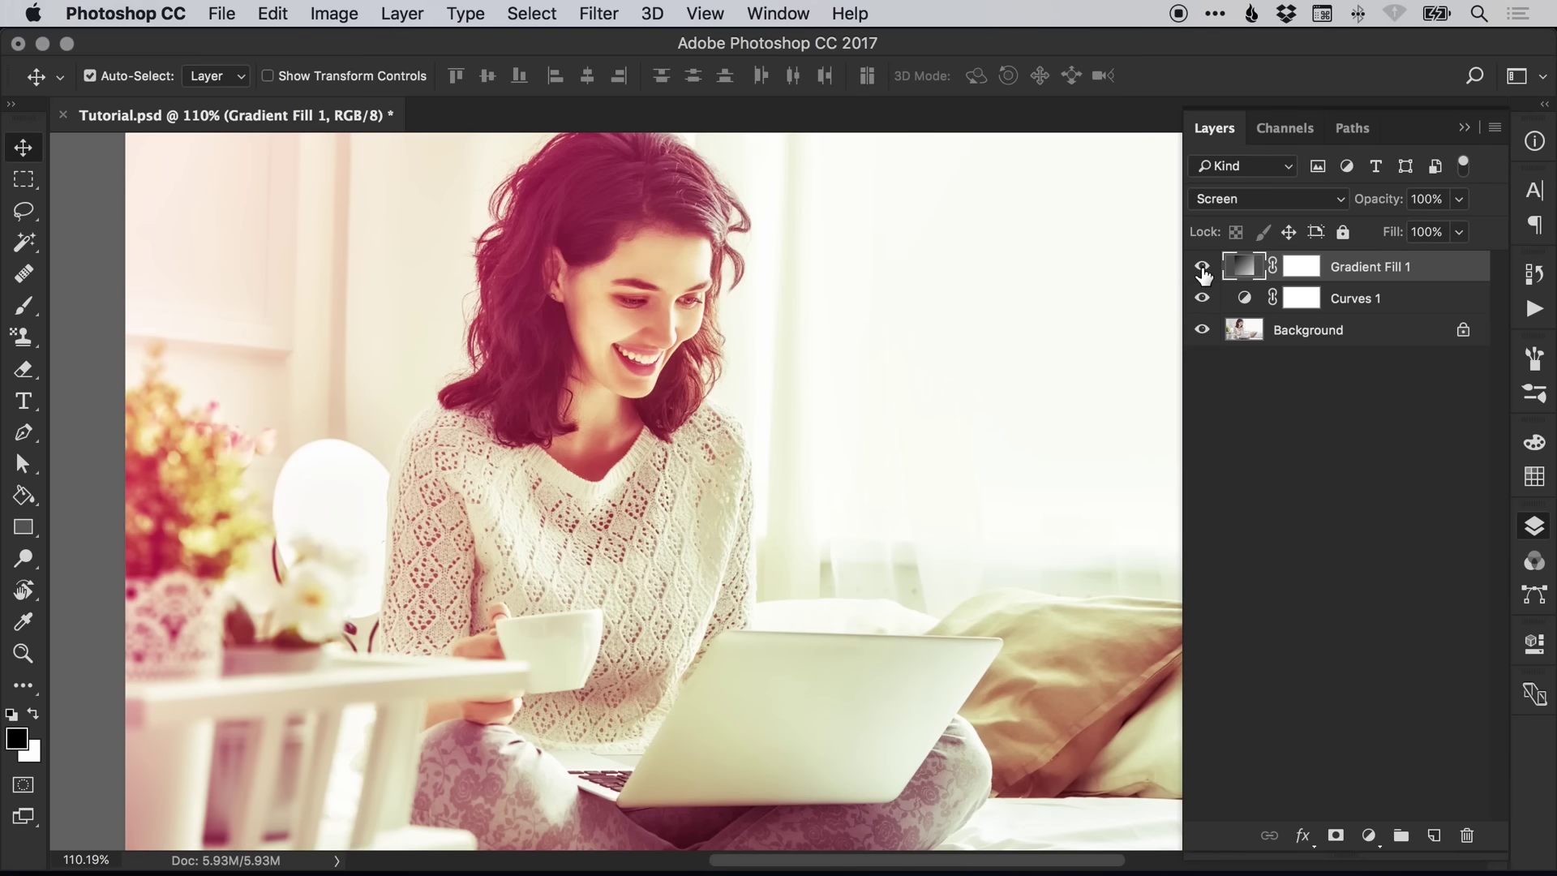
click(1460, 200)
drag(1464, 229, 1394, 231)
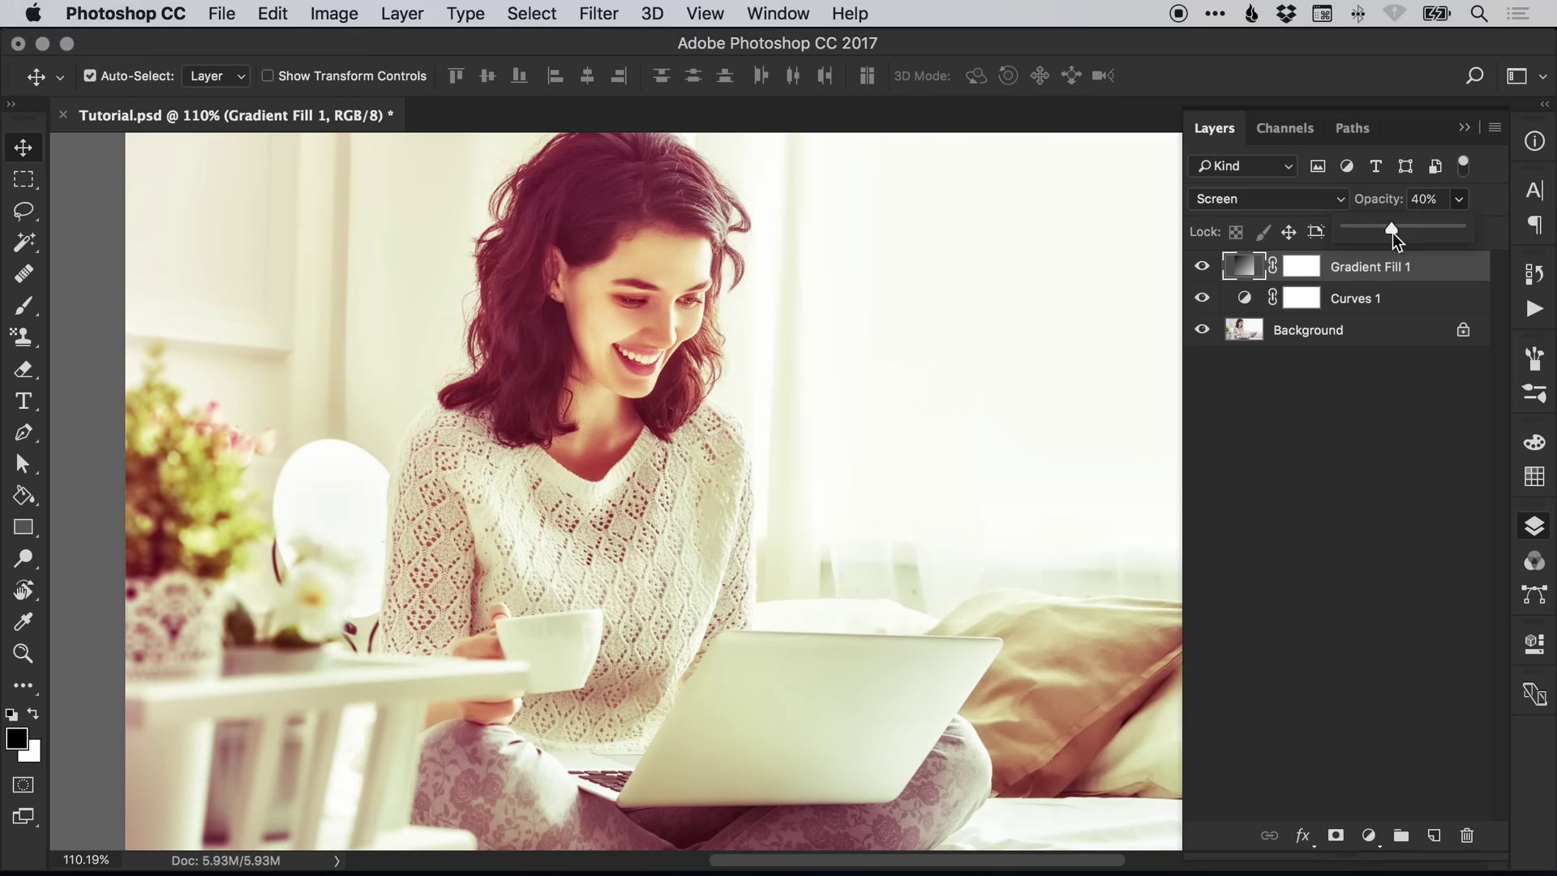
click(1200, 268)
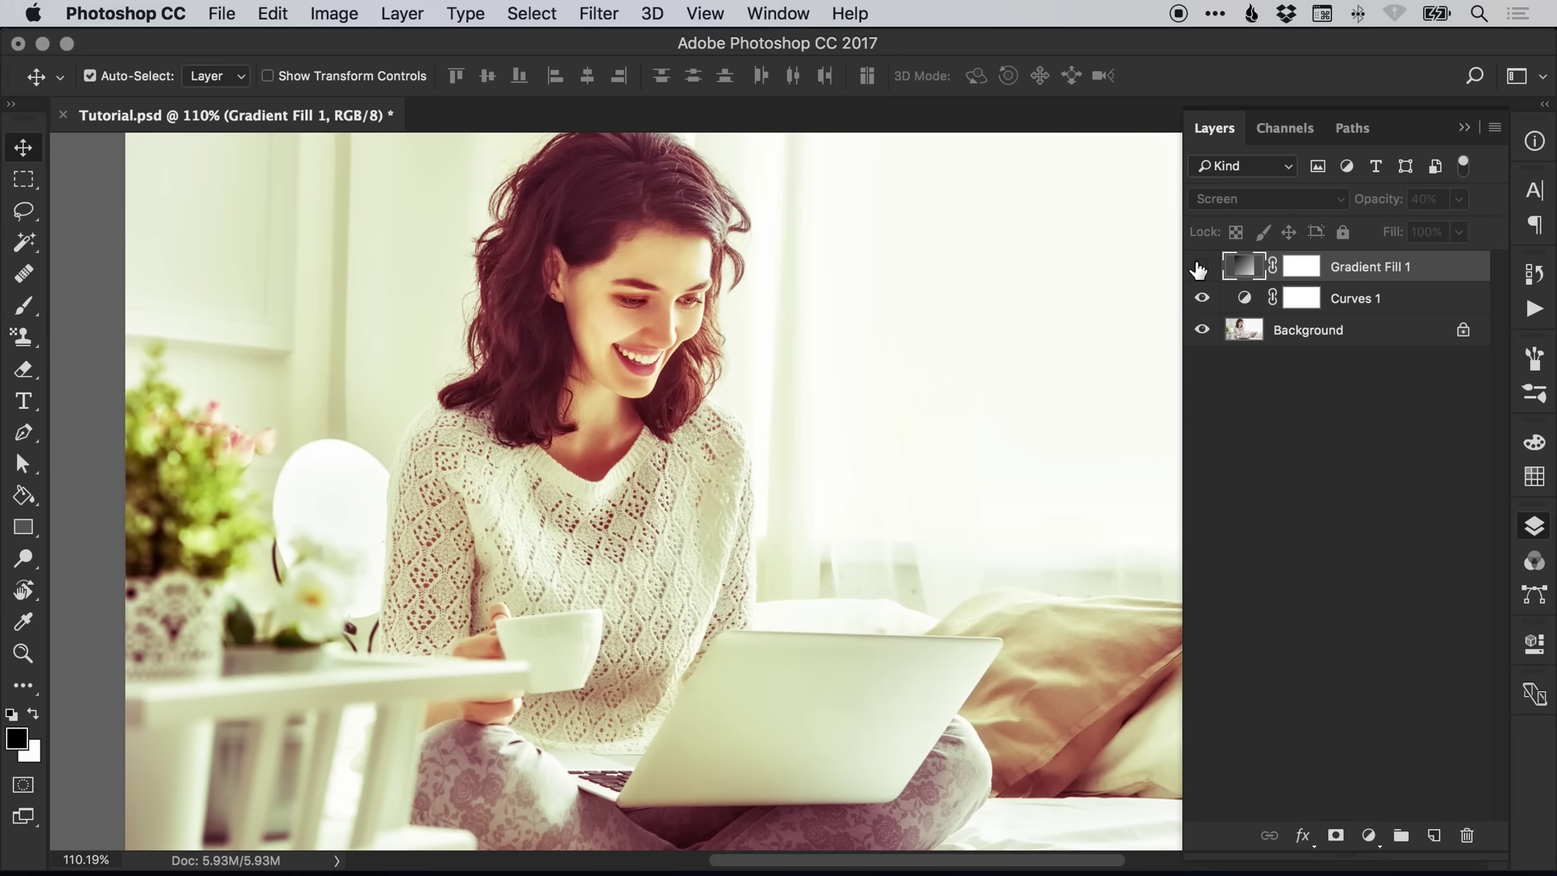
click(1199, 267)
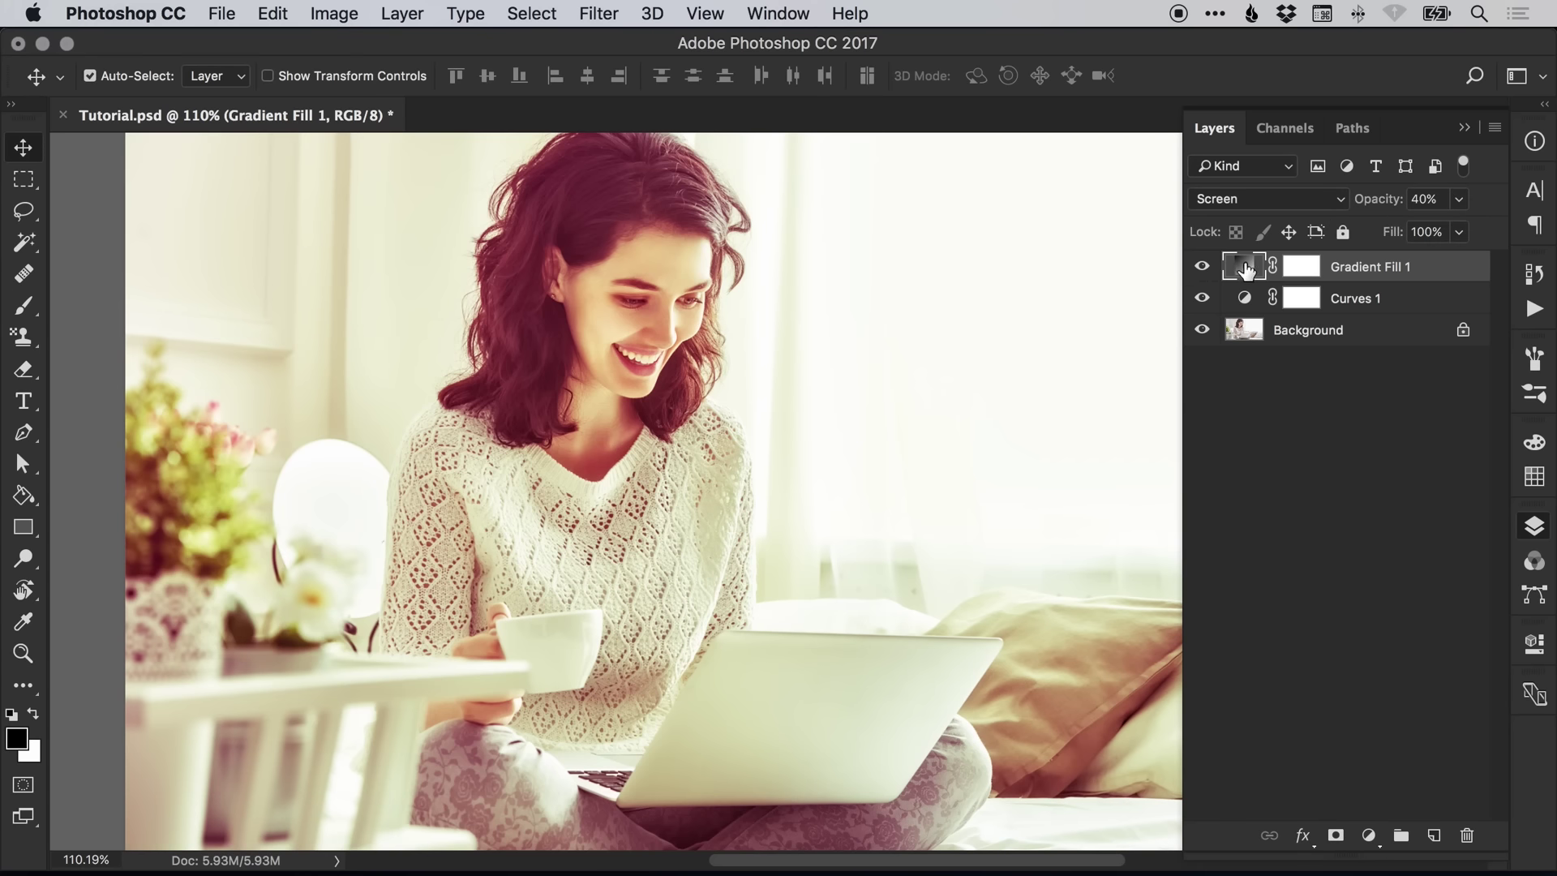
double_click(1244, 270)
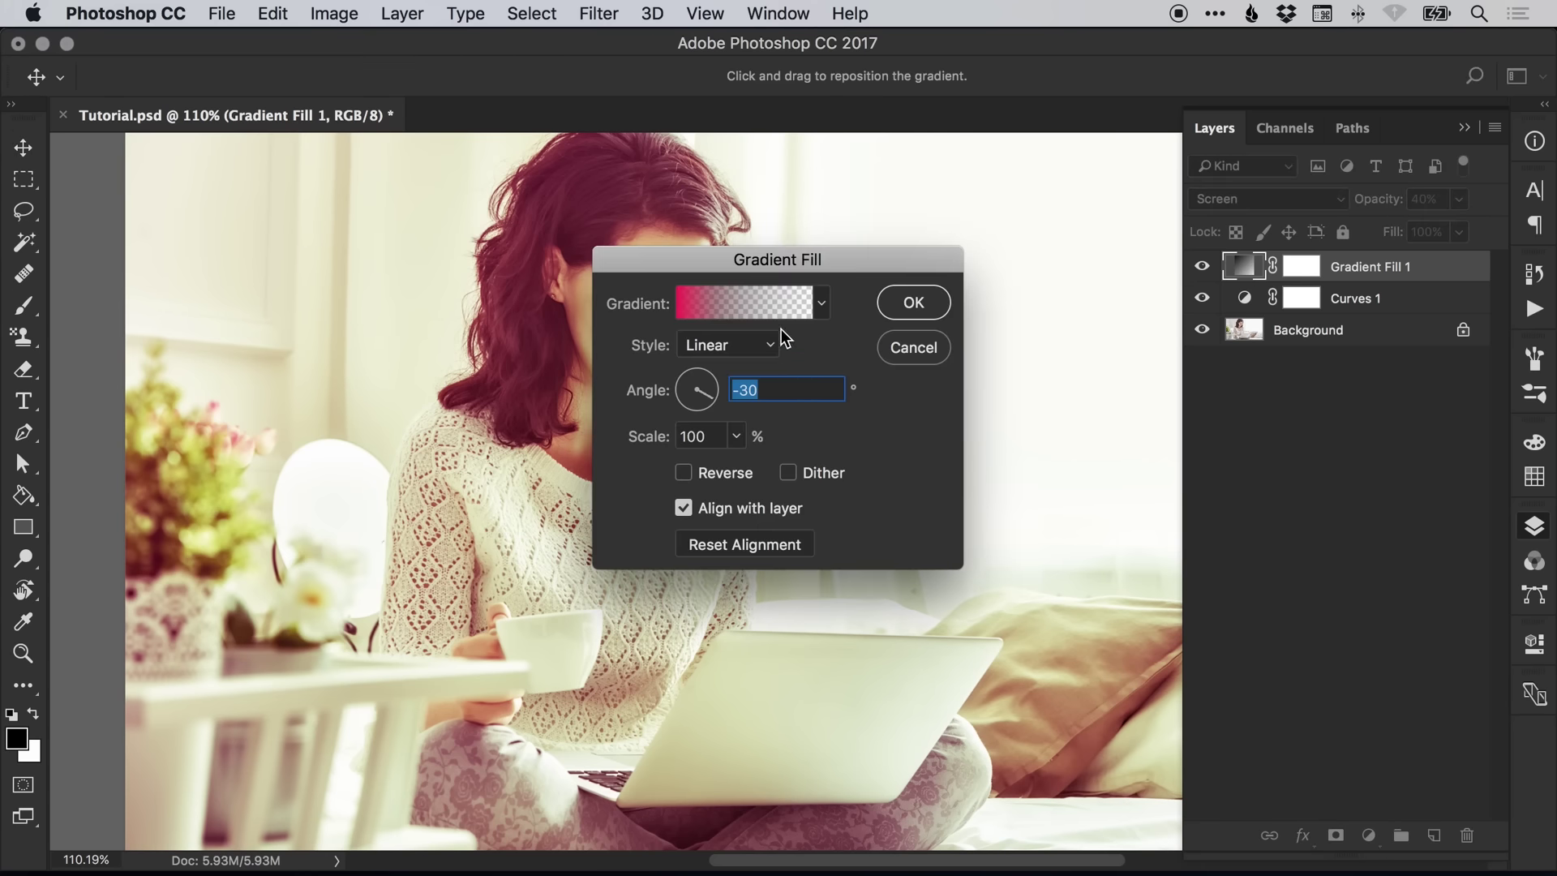
click(743, 300)
key(Return)
key(Return)
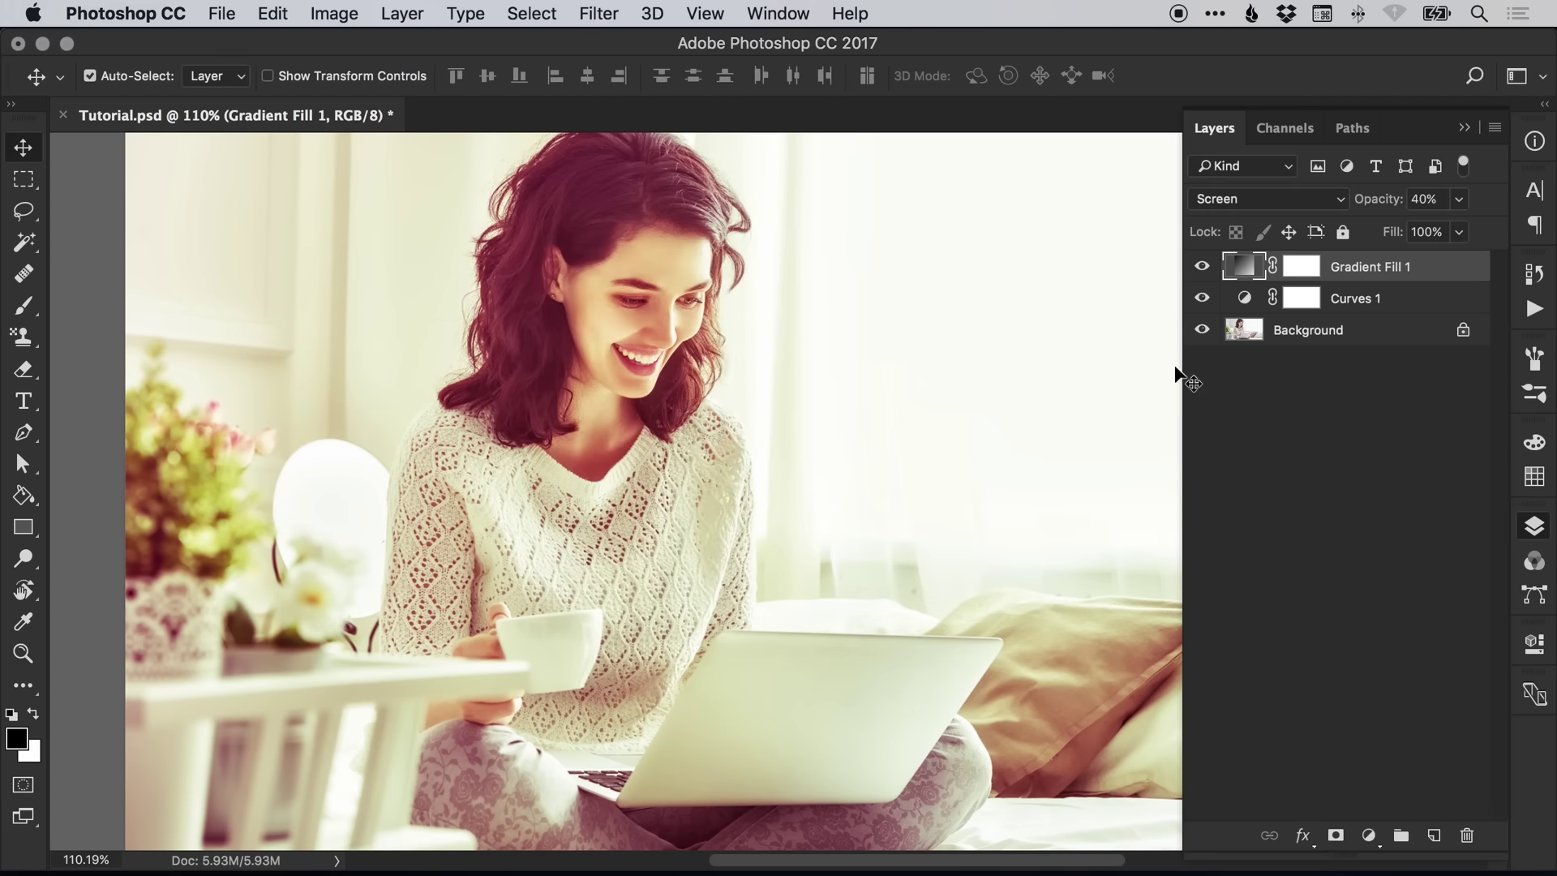
Step: Duplicate the Gradient Fill 1 layer
right_click(1359, 271)
click(1078, 373)
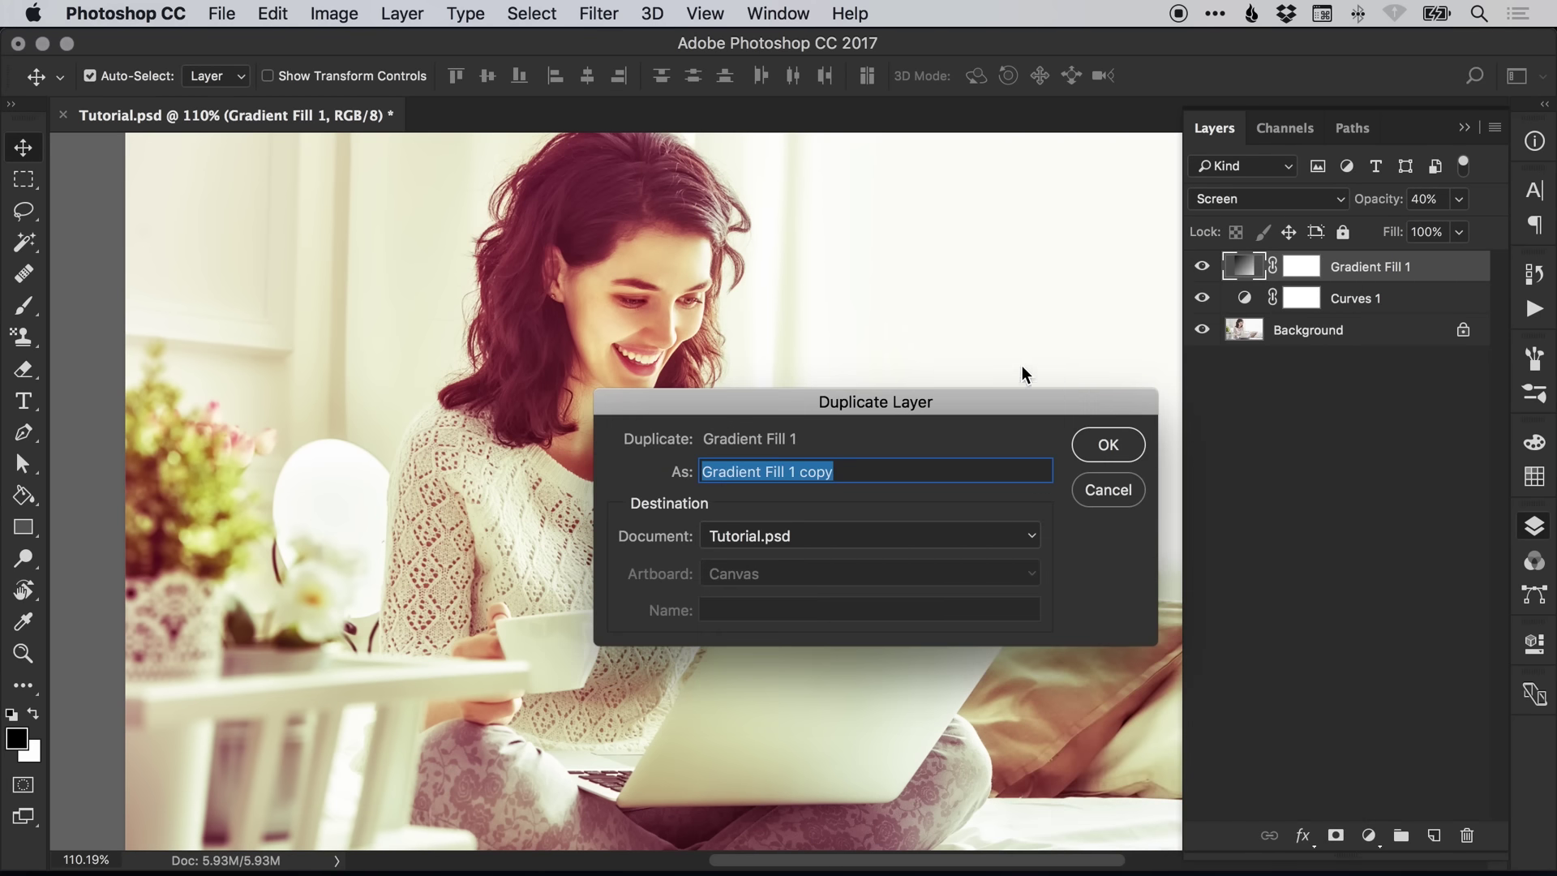
click(1108, 445)
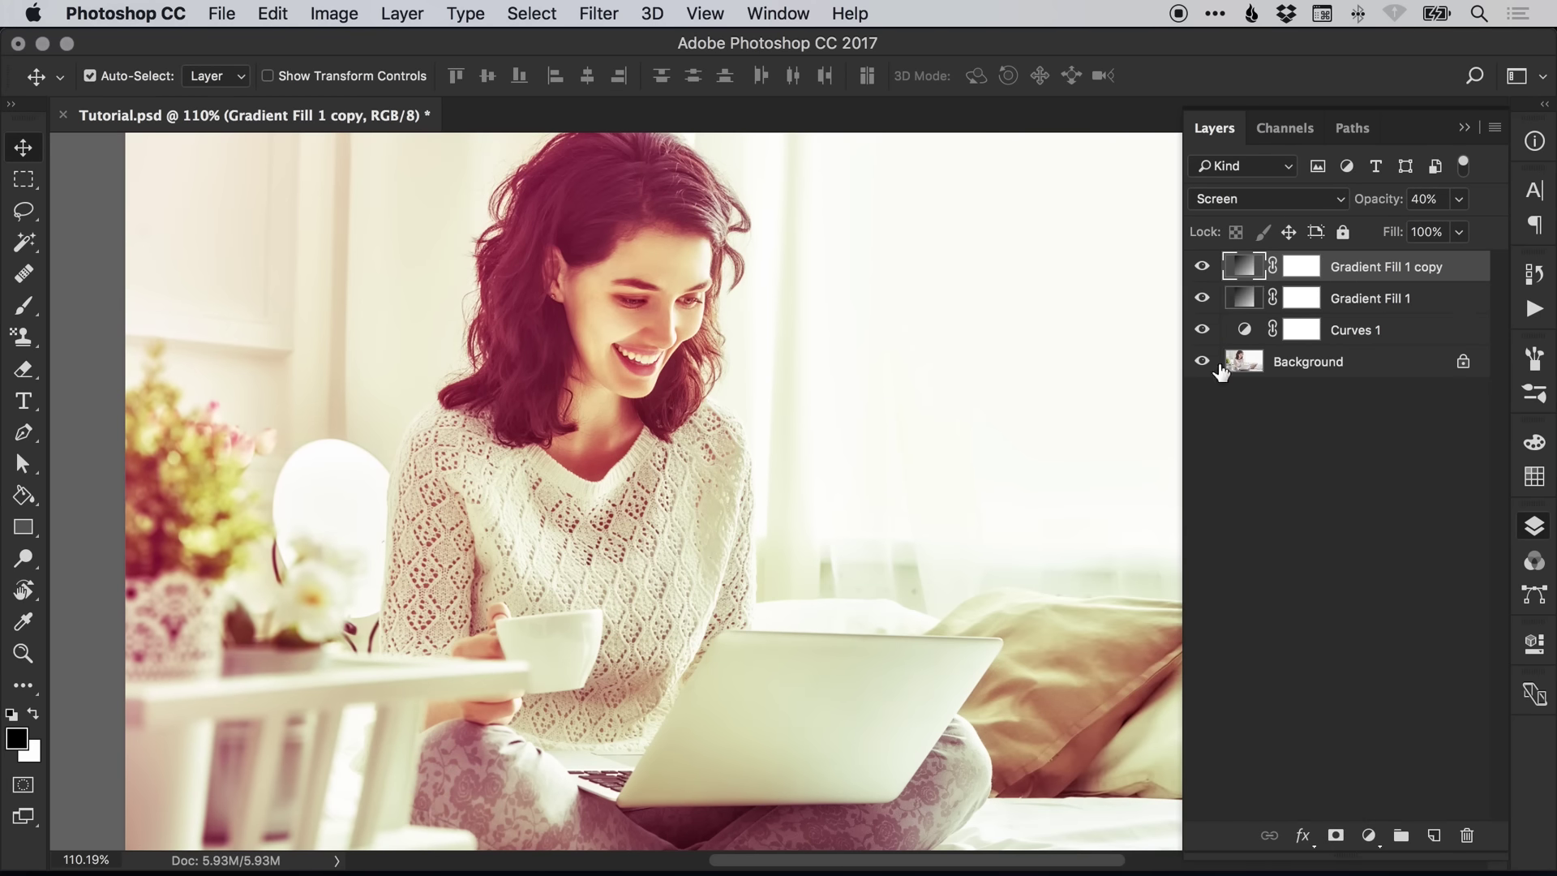
Step: Rename the original gradient layer 'Pink' and the copy 'Purple'
double_click(1369, 300)
text(Pink)
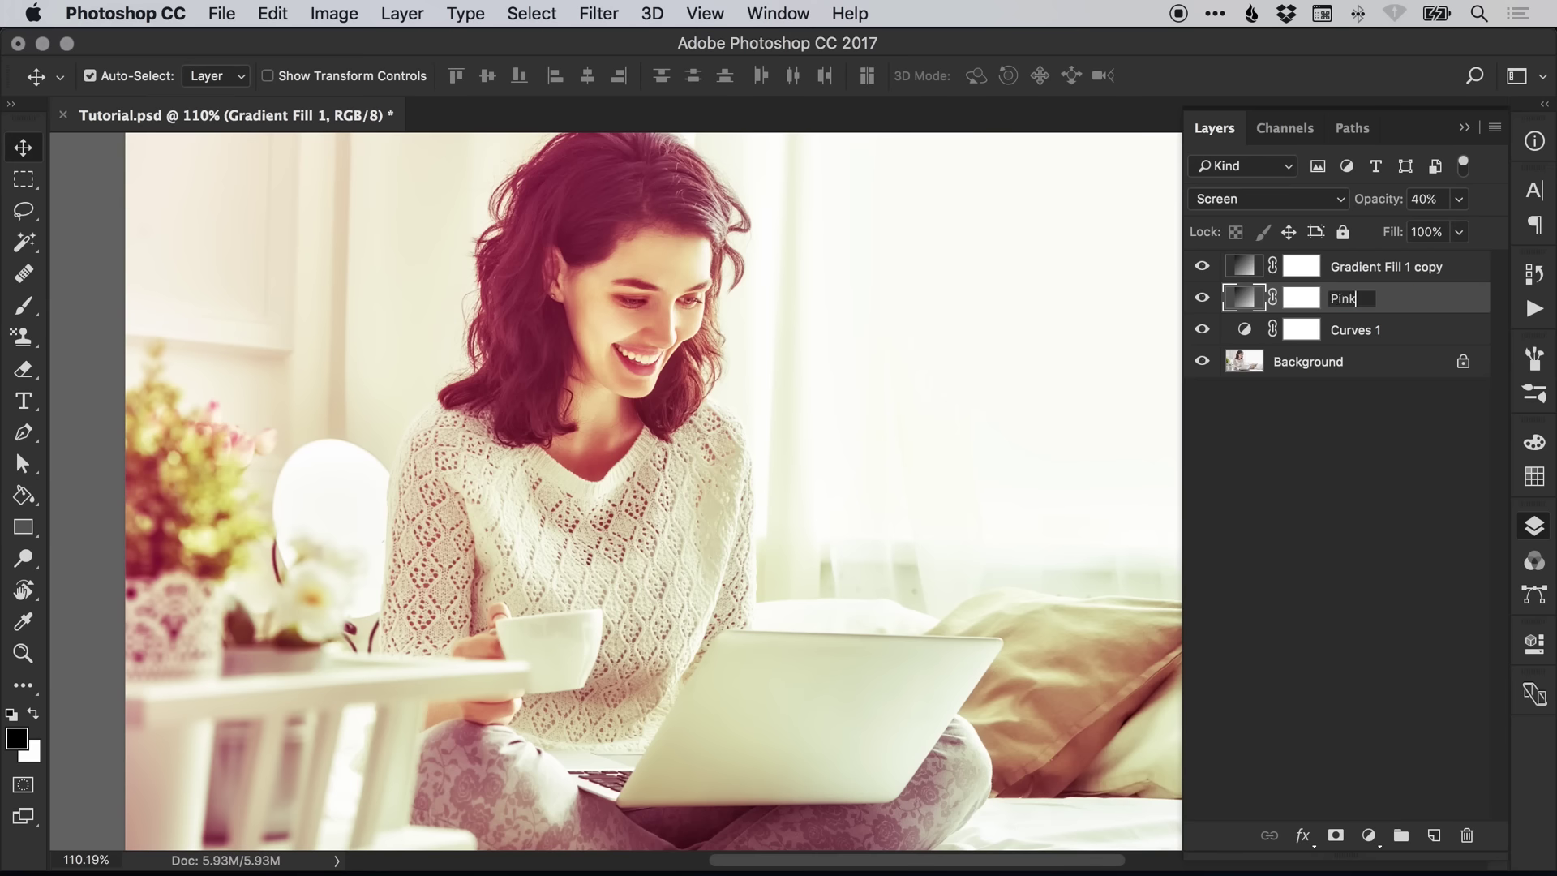
key(Return)
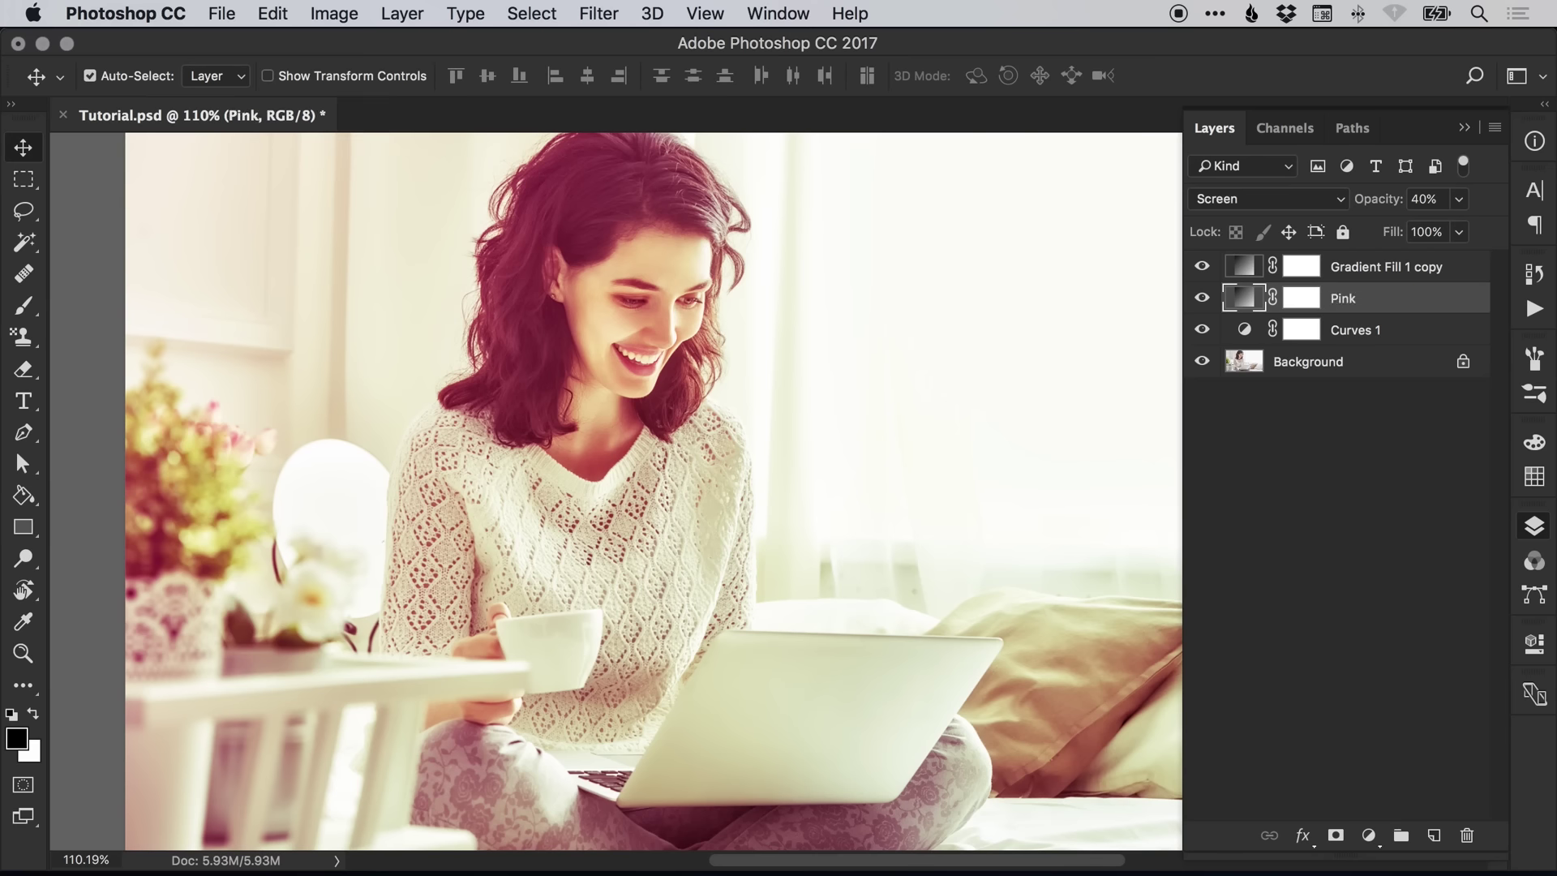
double_click(1381, 269)
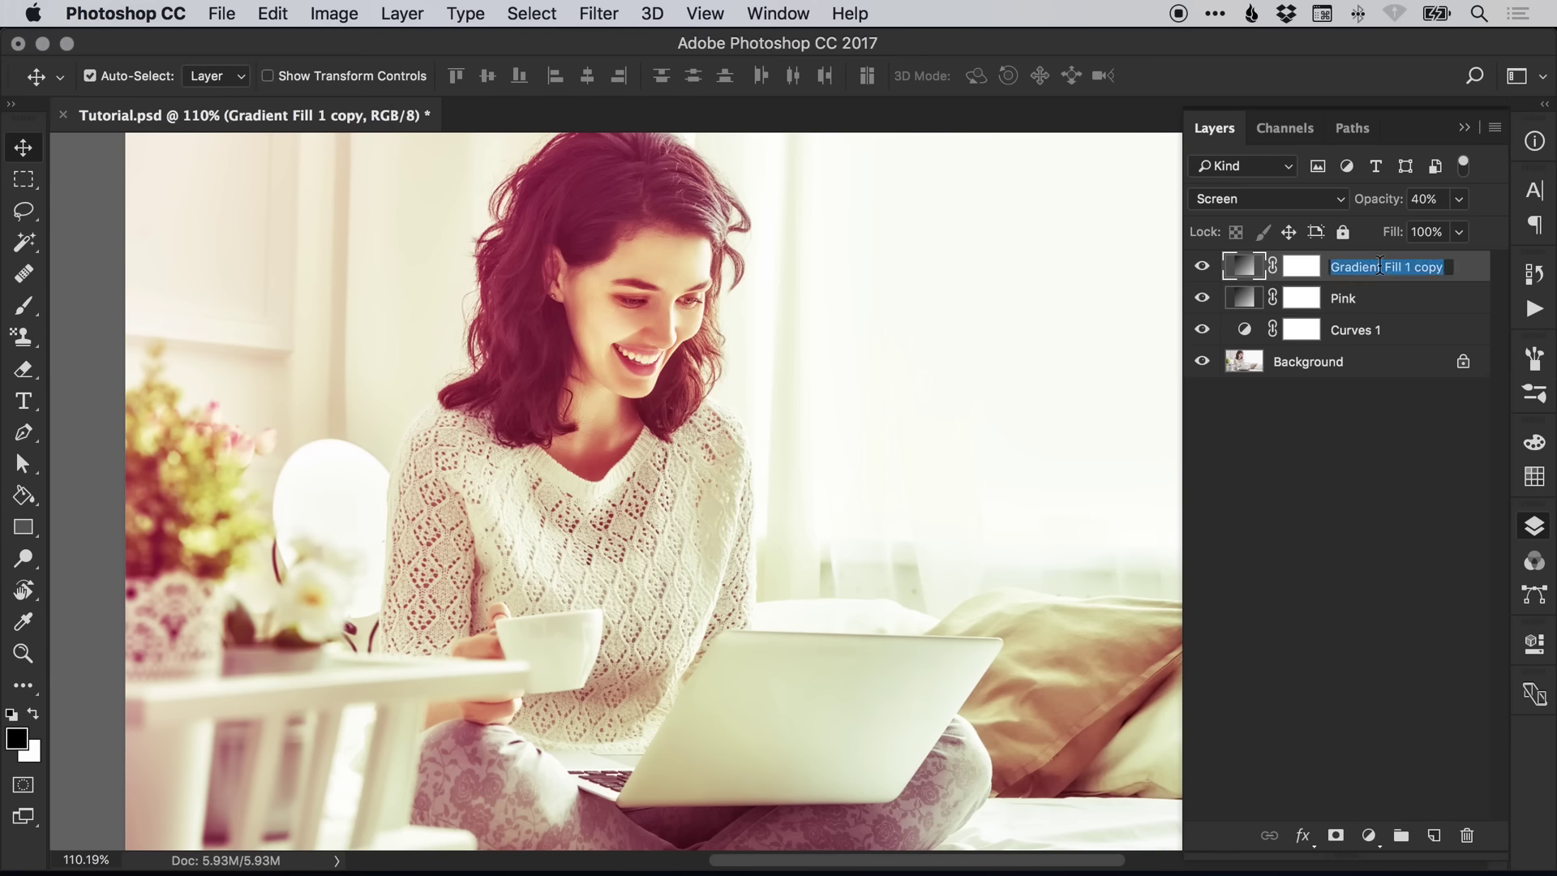
text(Purple)
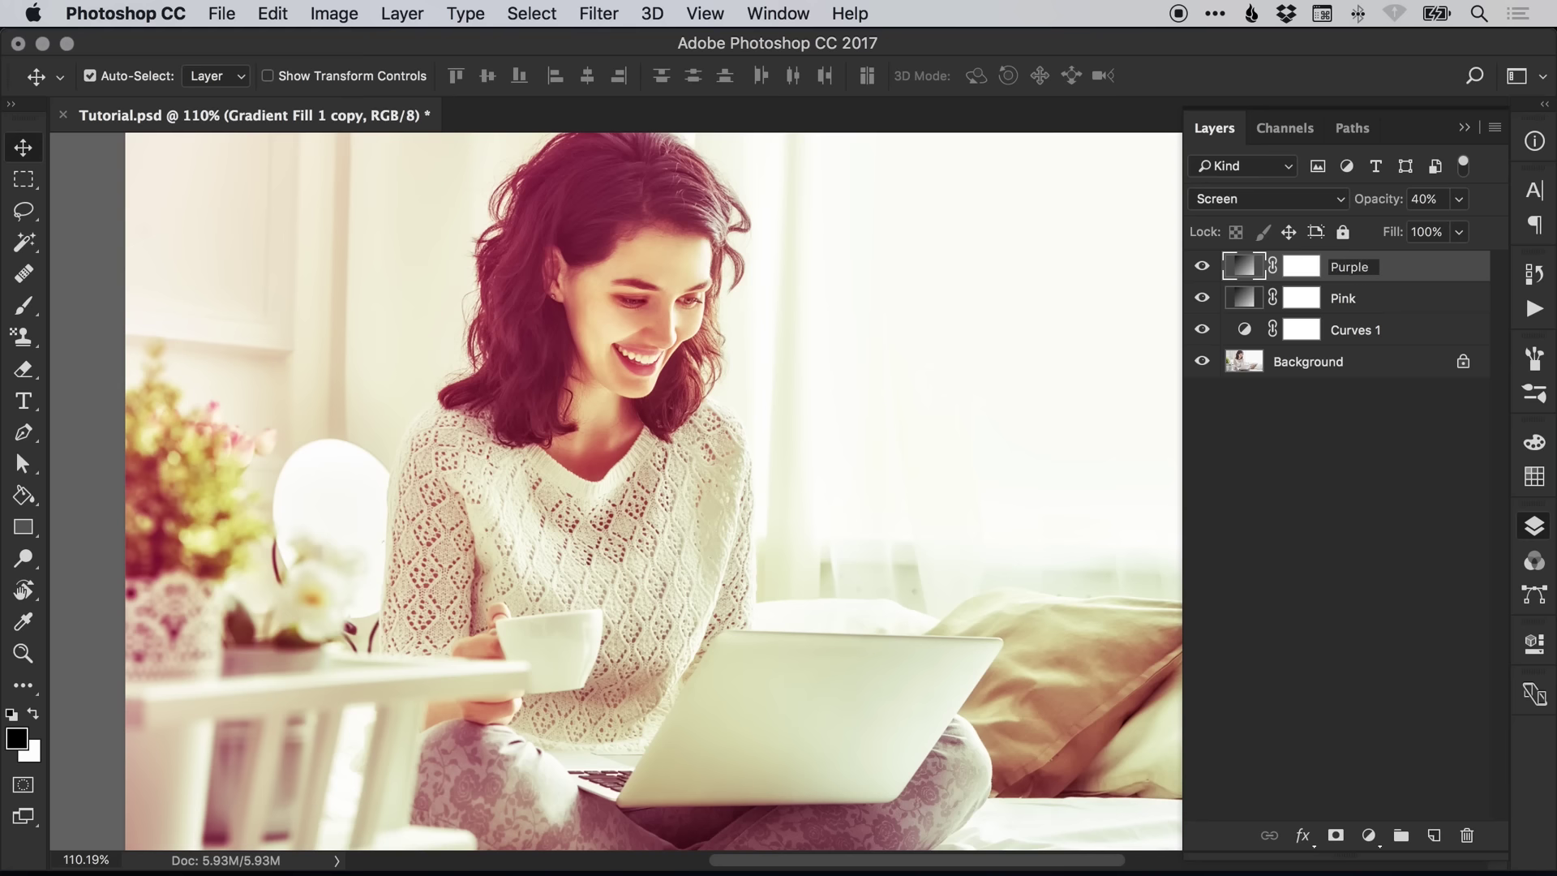
key(Return)
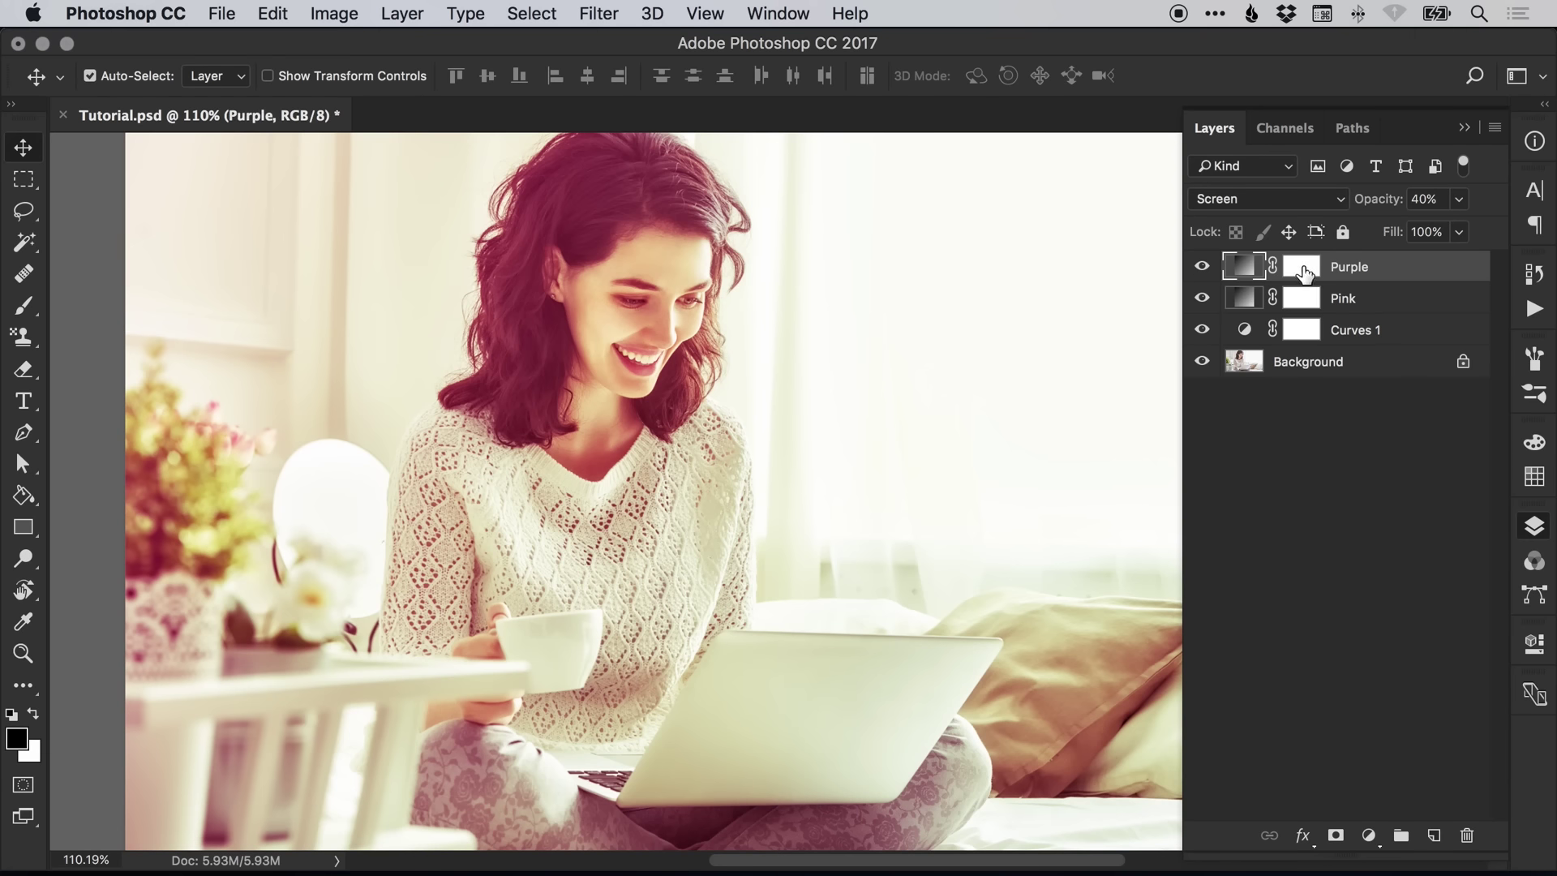
Step: Recolour the Purple layer's gradient to purple #de21ef-to-transparent, angled at 153.43°
double_click(1249, 270)
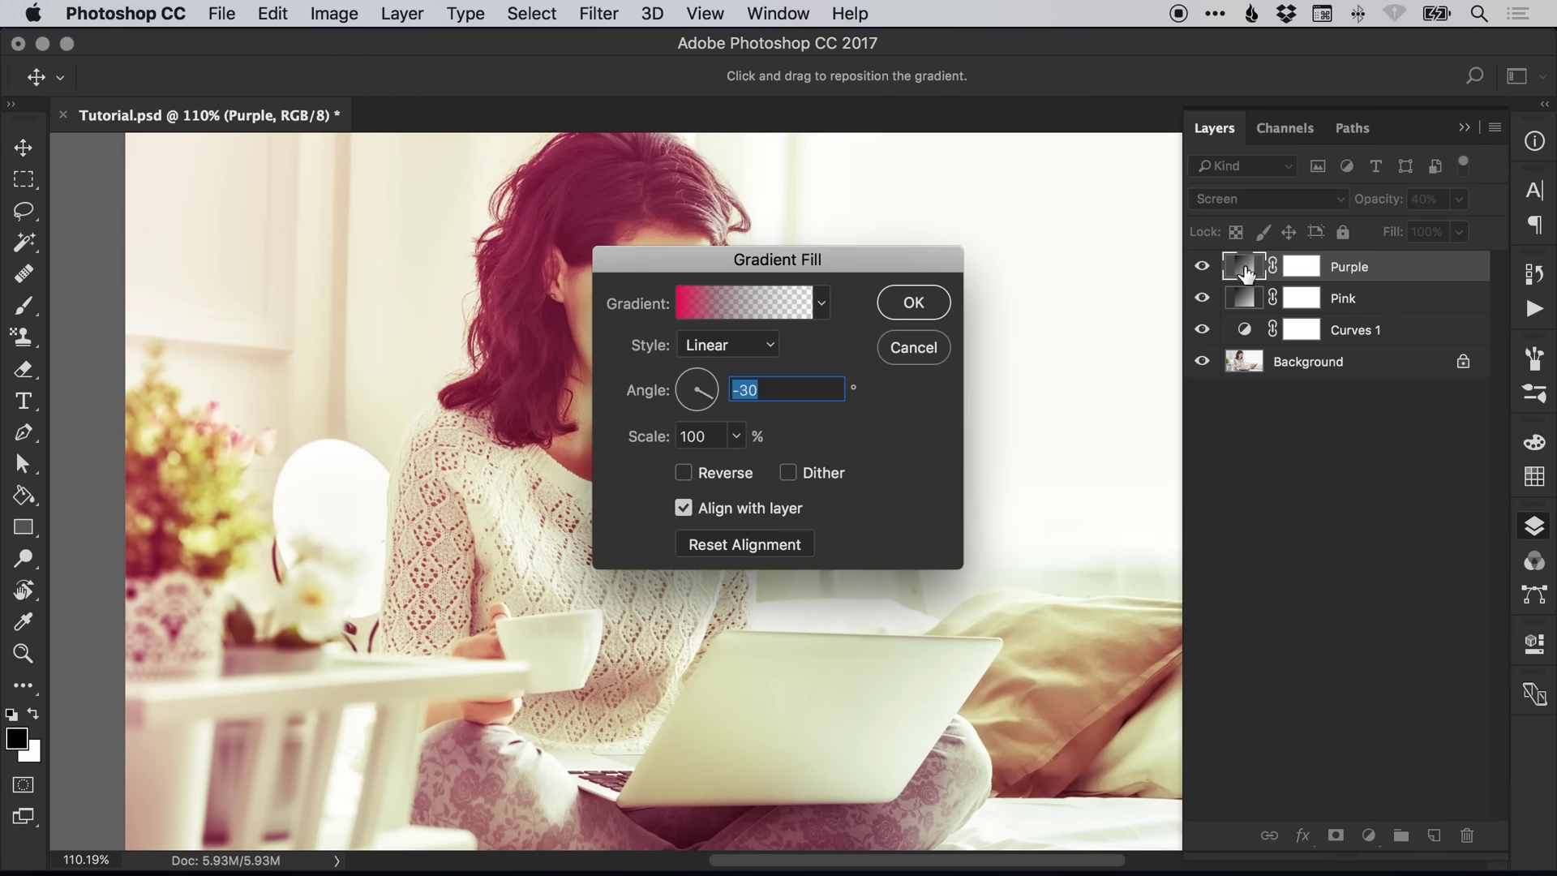
click(698, 306)
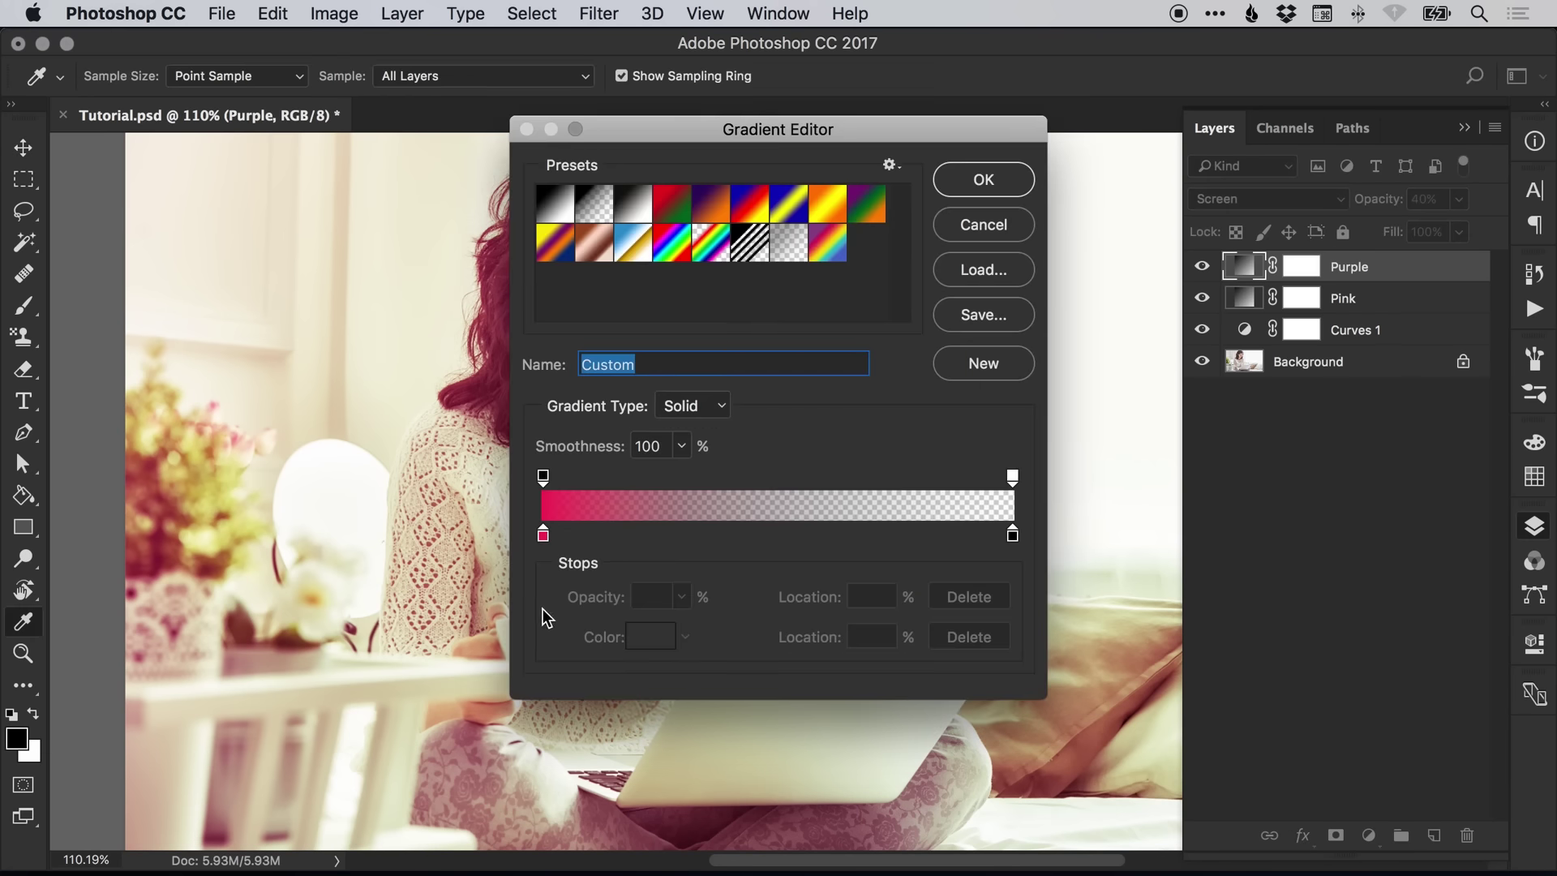
click(543, 537)
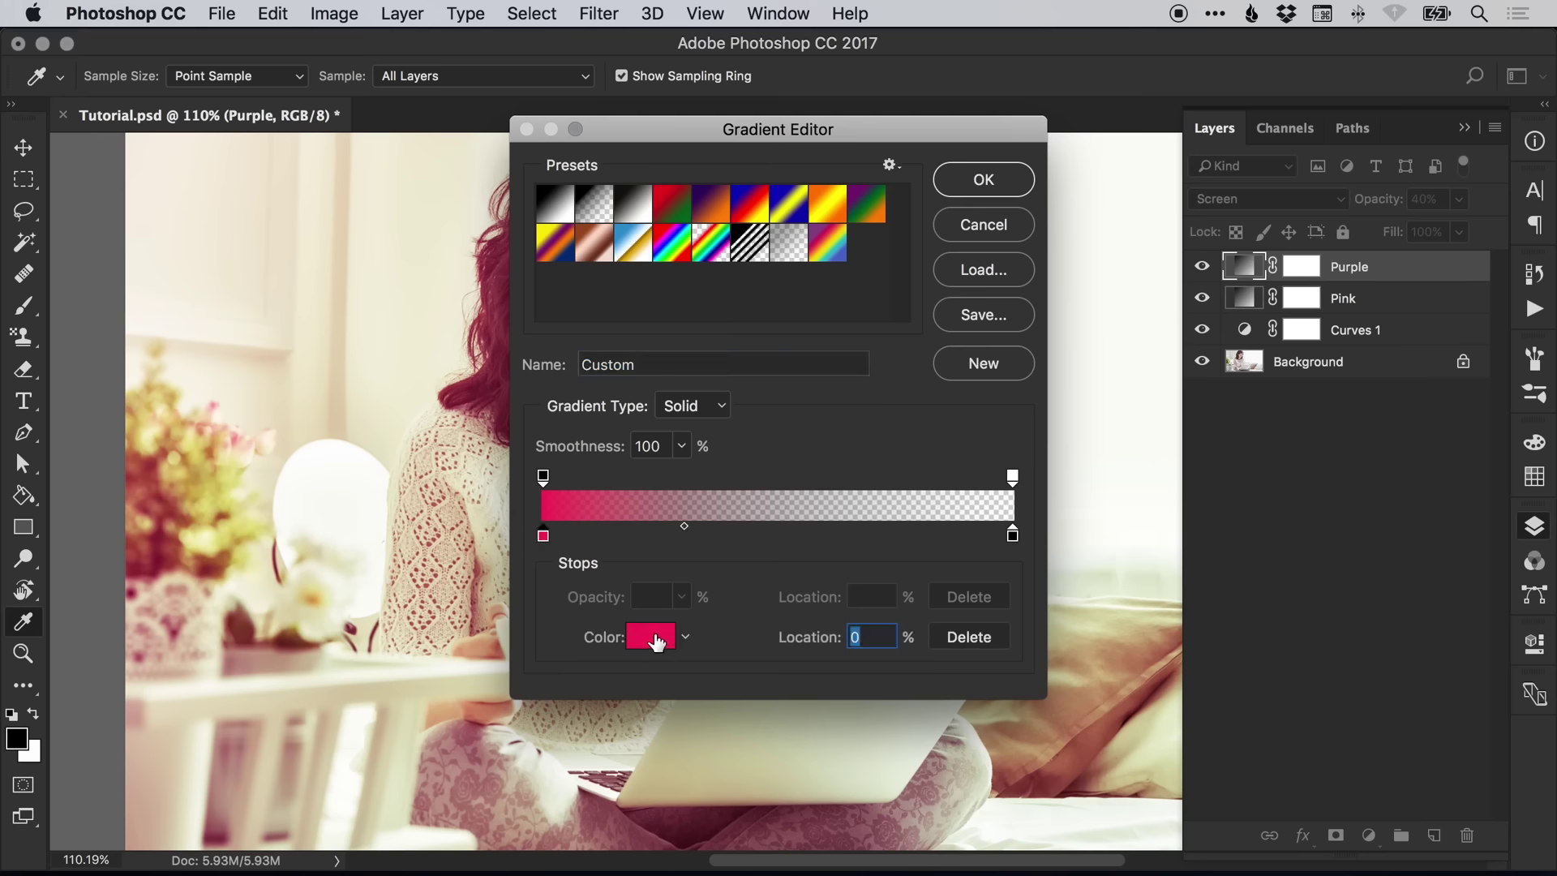
click(651, 637)
drag(957, 300, 967, 323)
click(1177, 244)
click(1000, 180)
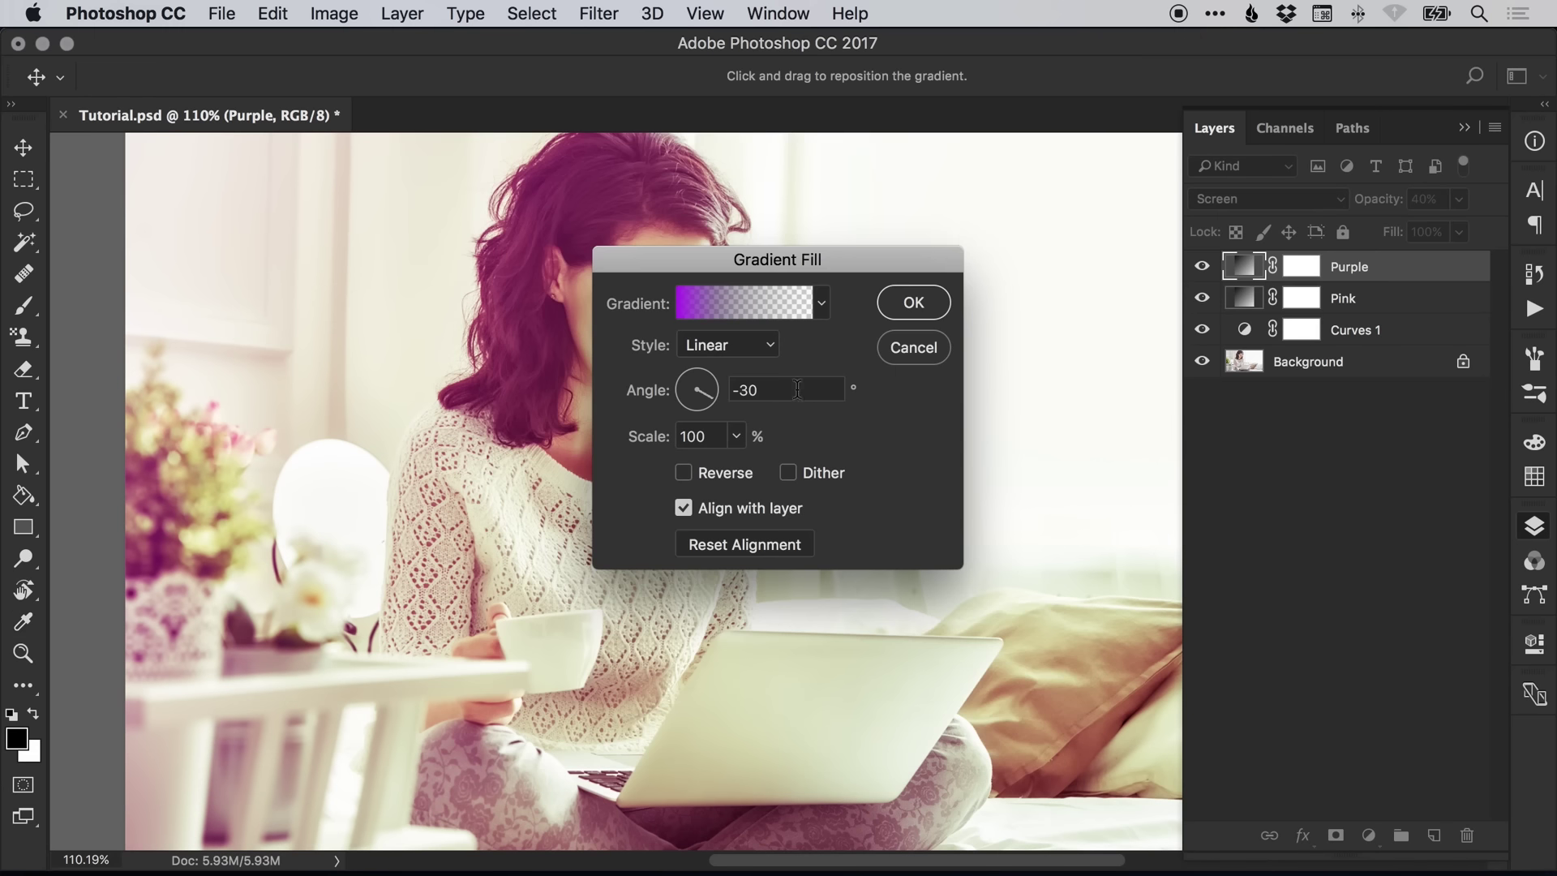
click(683, 381)
drag(714, 259, 796, 213)
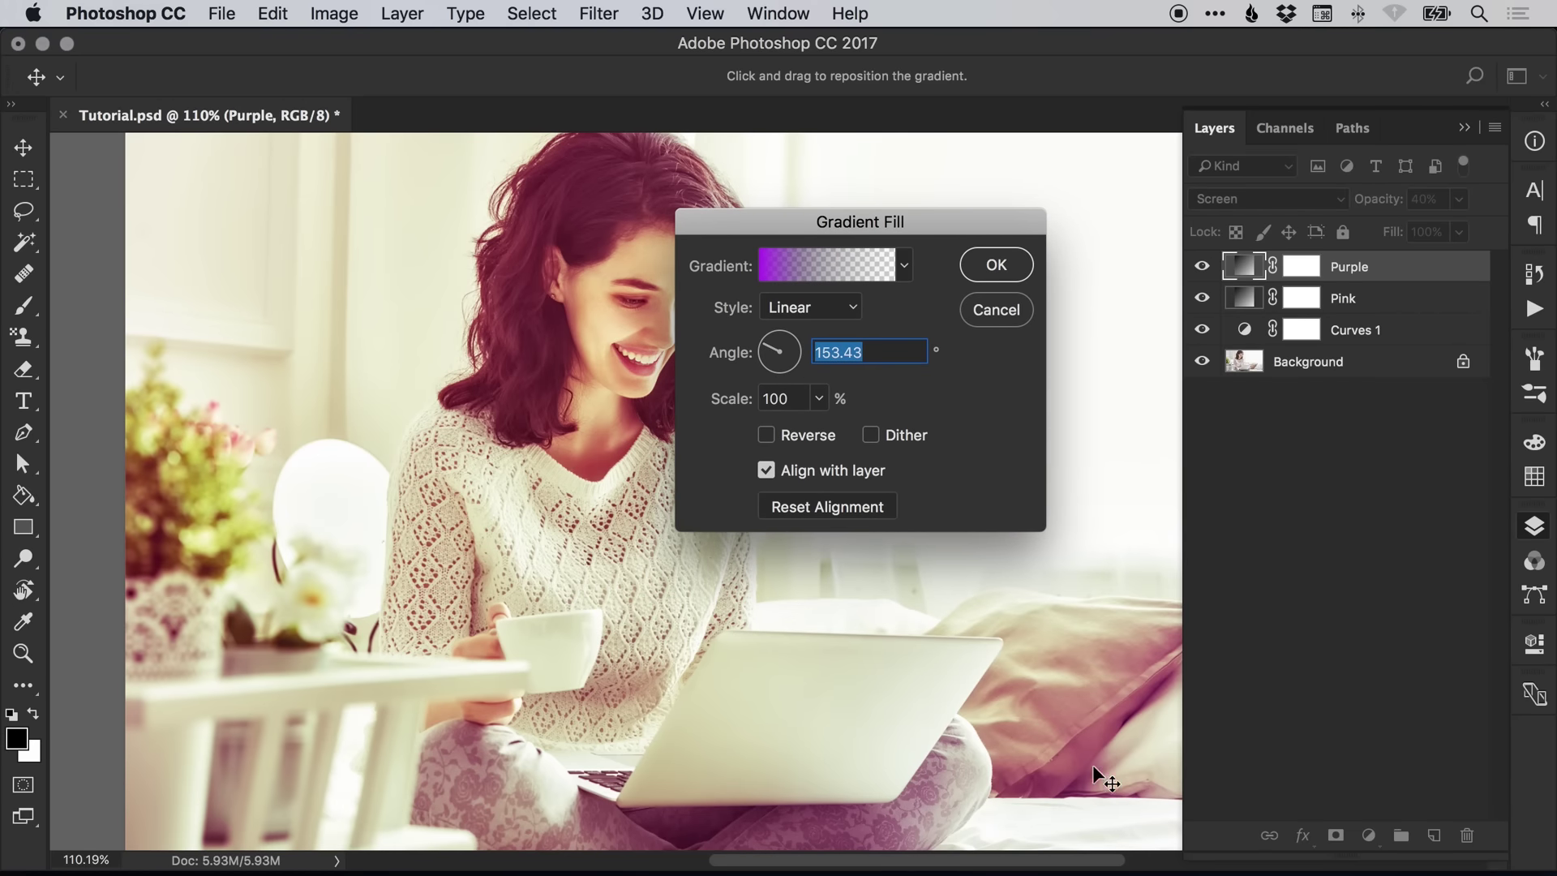
Step: Apply the purple gradient fill and try it in Normal blending at 100% opacity
click(1002, 265)
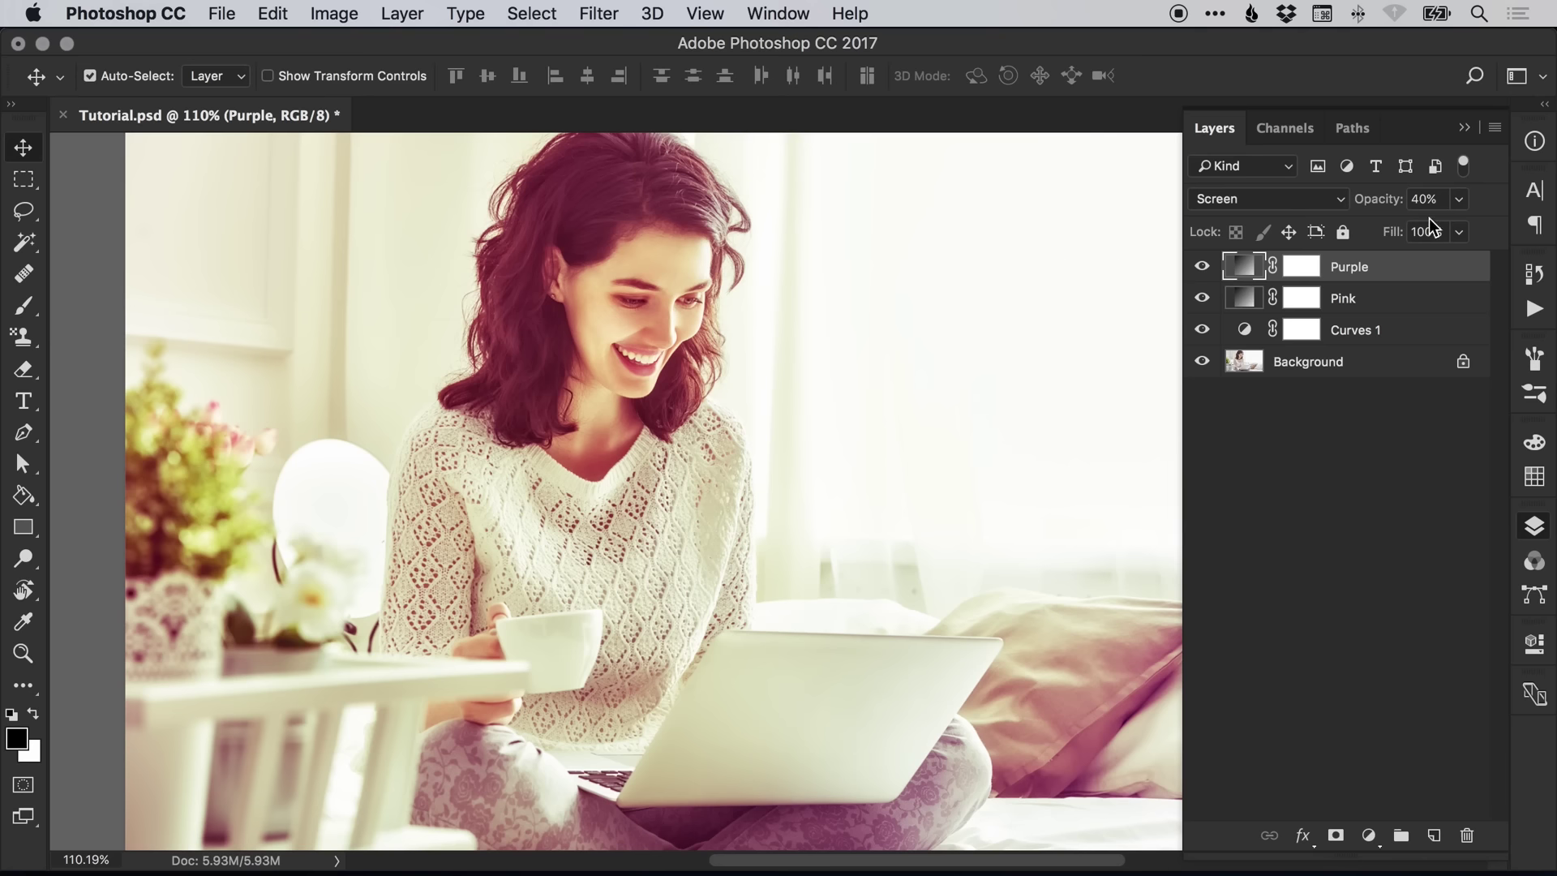
click(1306, 198)
click(1238, 20)
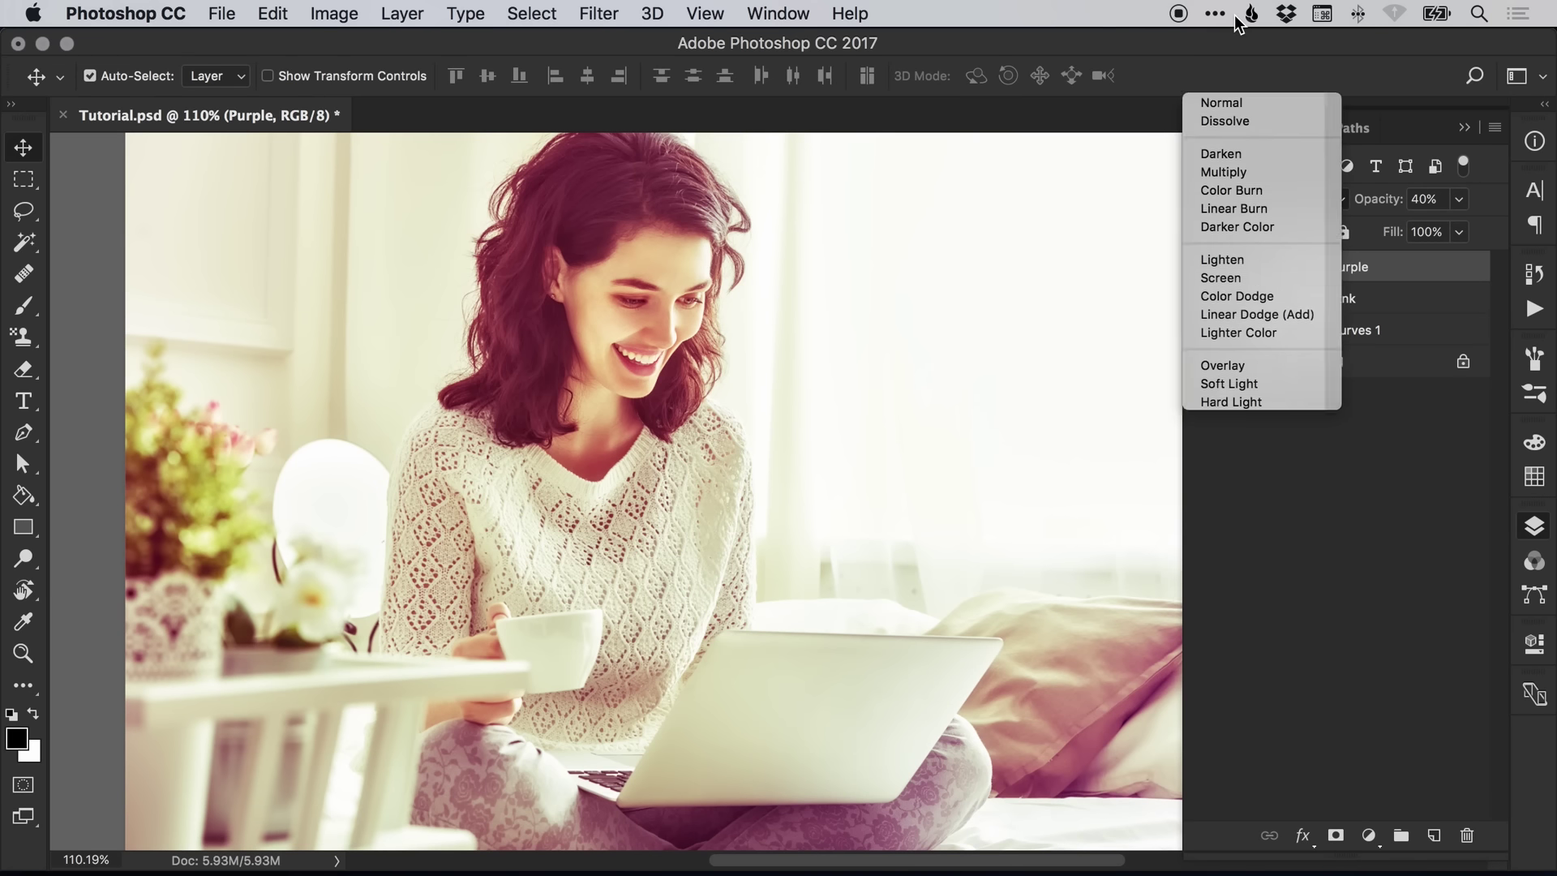
click(1459, 198)
drag(1458, 227, 1531, 229)
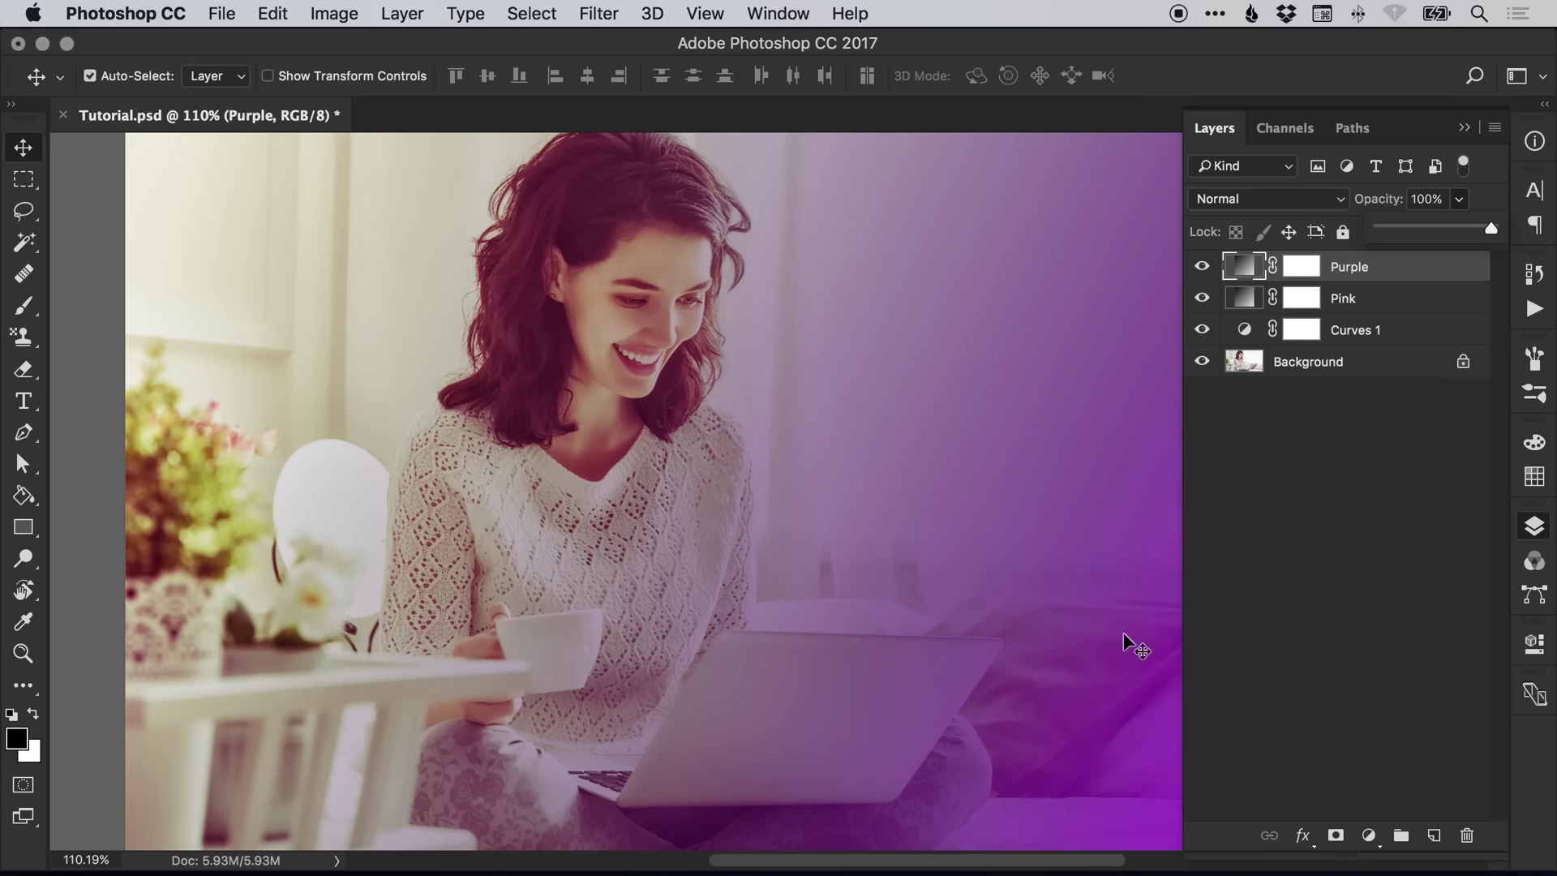
Step: Return the Purple layer to Screen blending and lower its opacity to 30%
click(1252, 198)
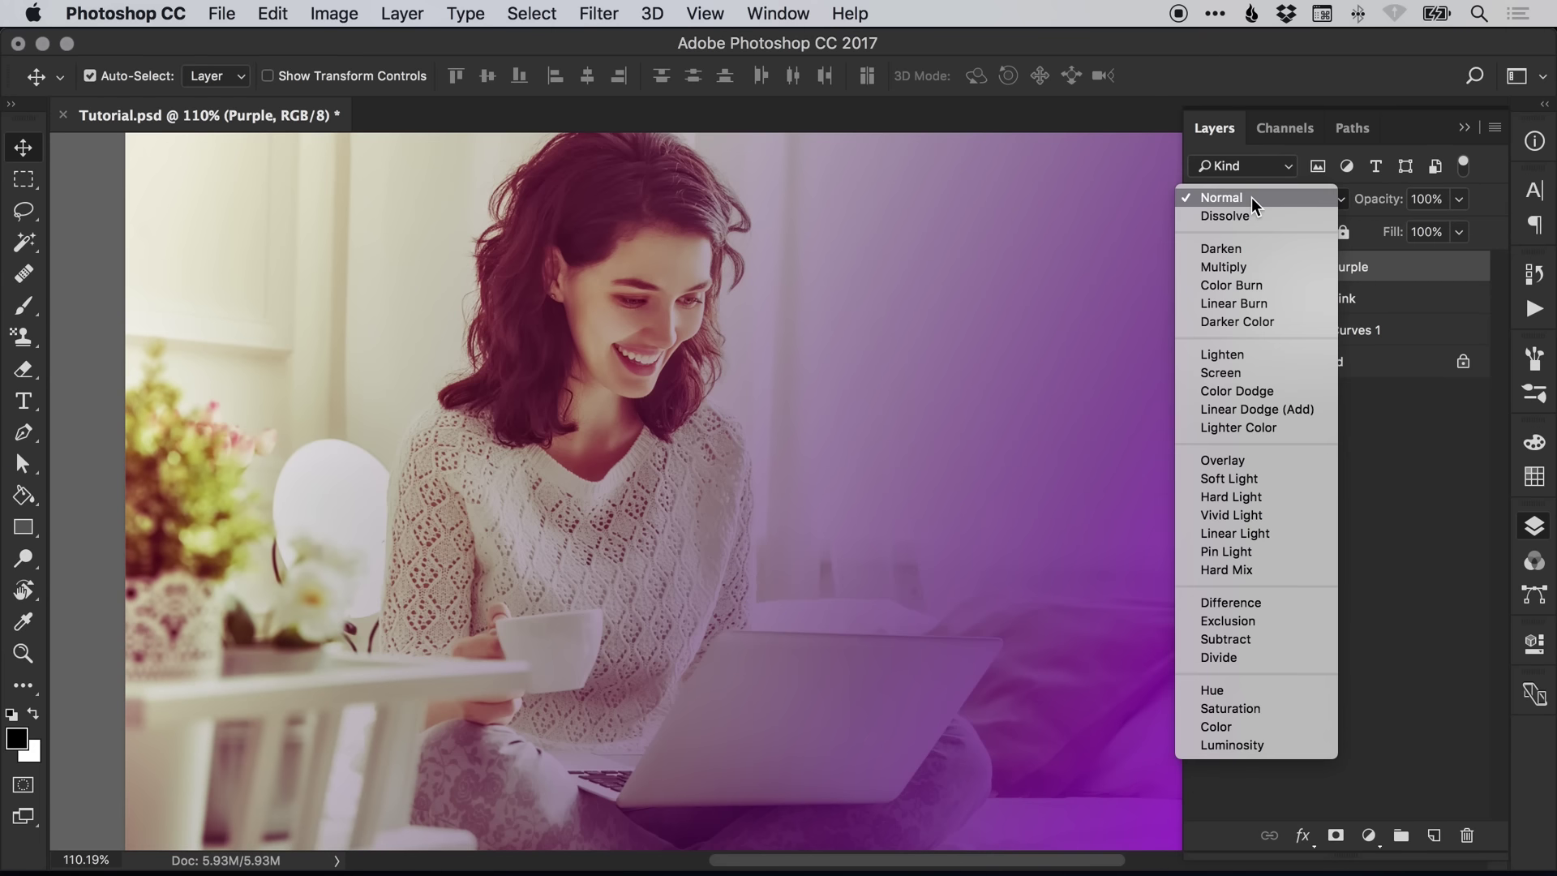
click(1237, 377)
click(1457, 200)
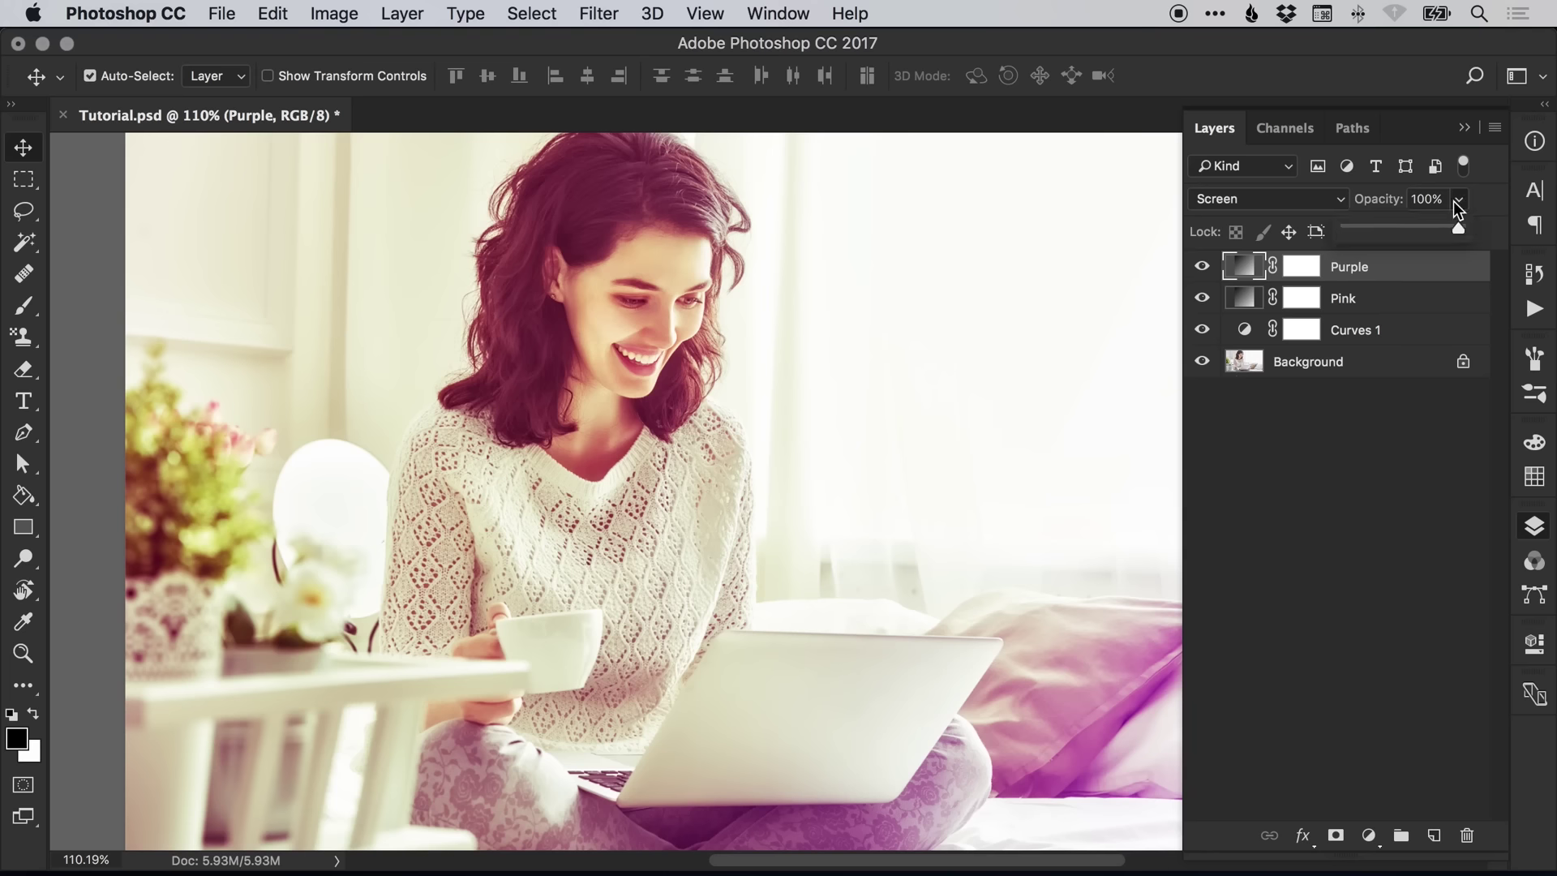
drag(1408, 227, 1395, 227)
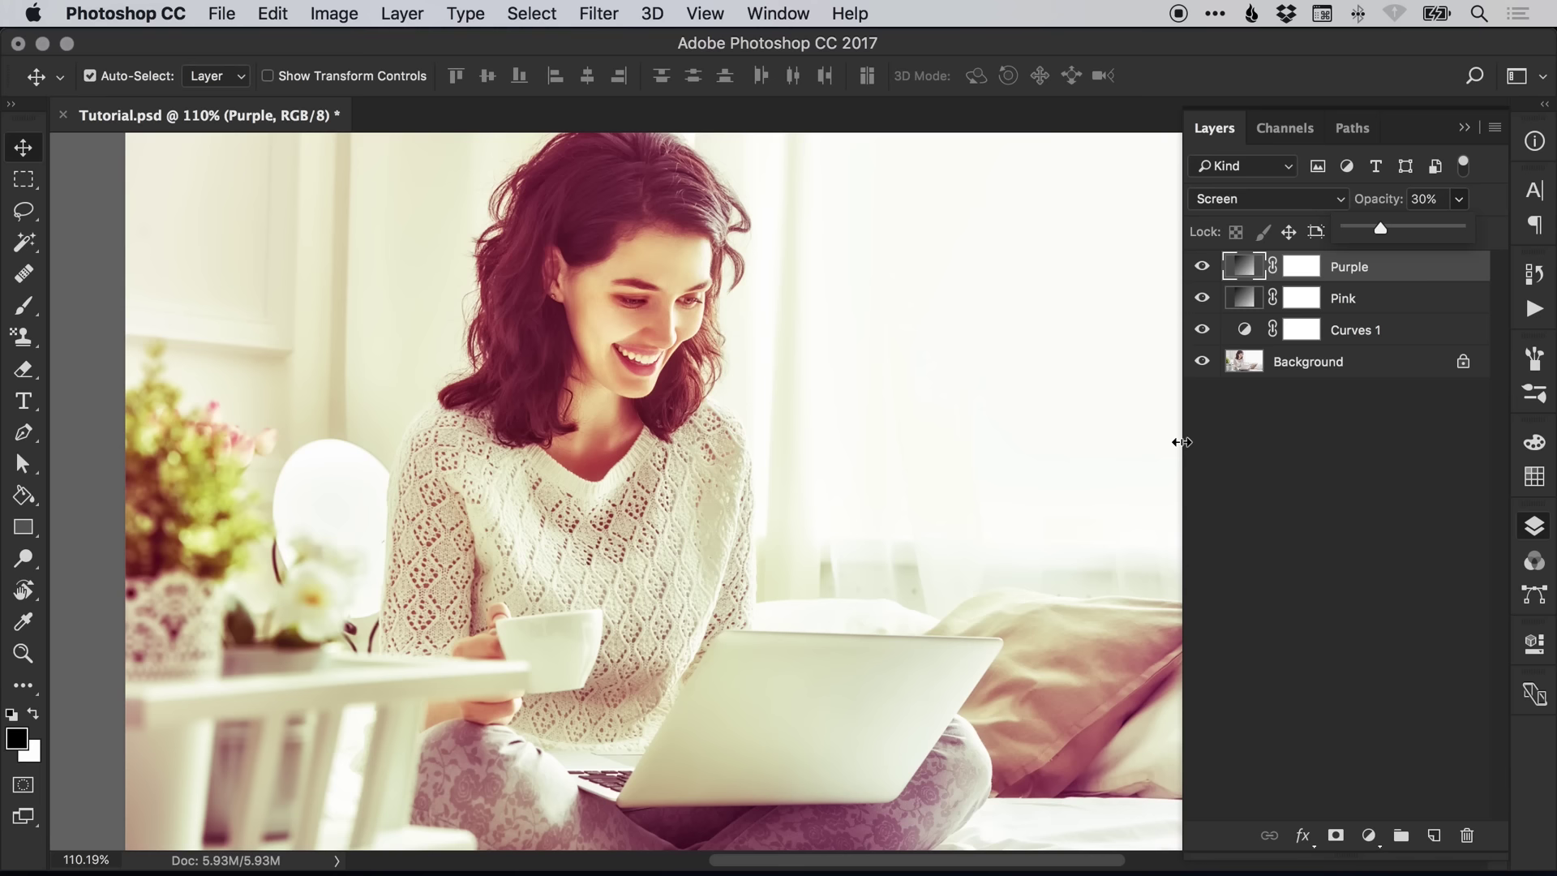
drag(1182, 442, 1218, 442)
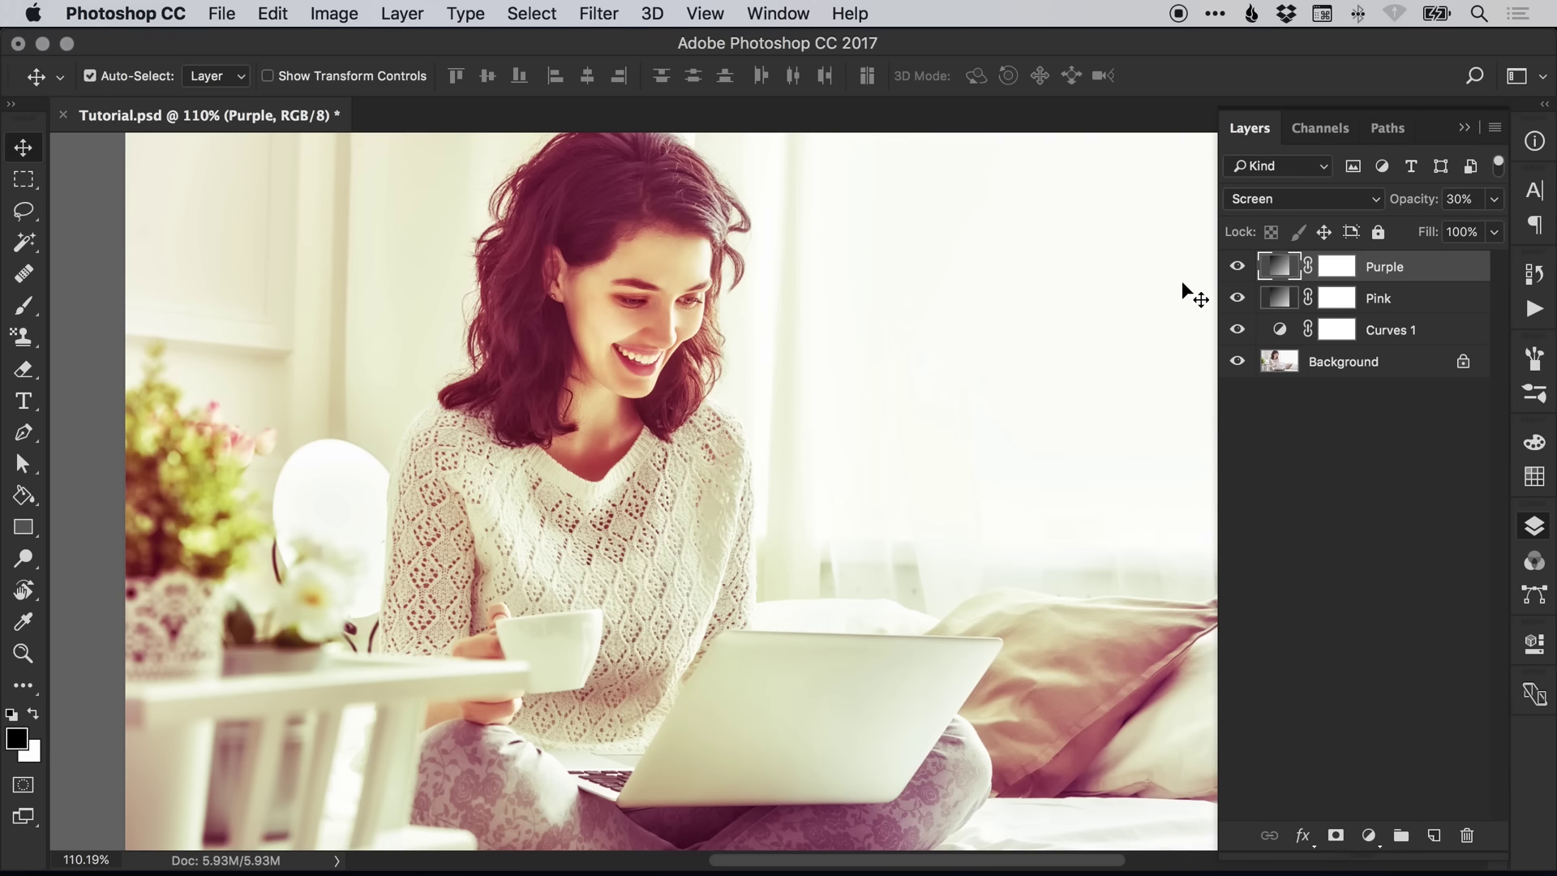
Step: Toggle the Purple layer's visibility to compare, then select the Purple, Pink and Curves 1 layers
click(1237, 267)
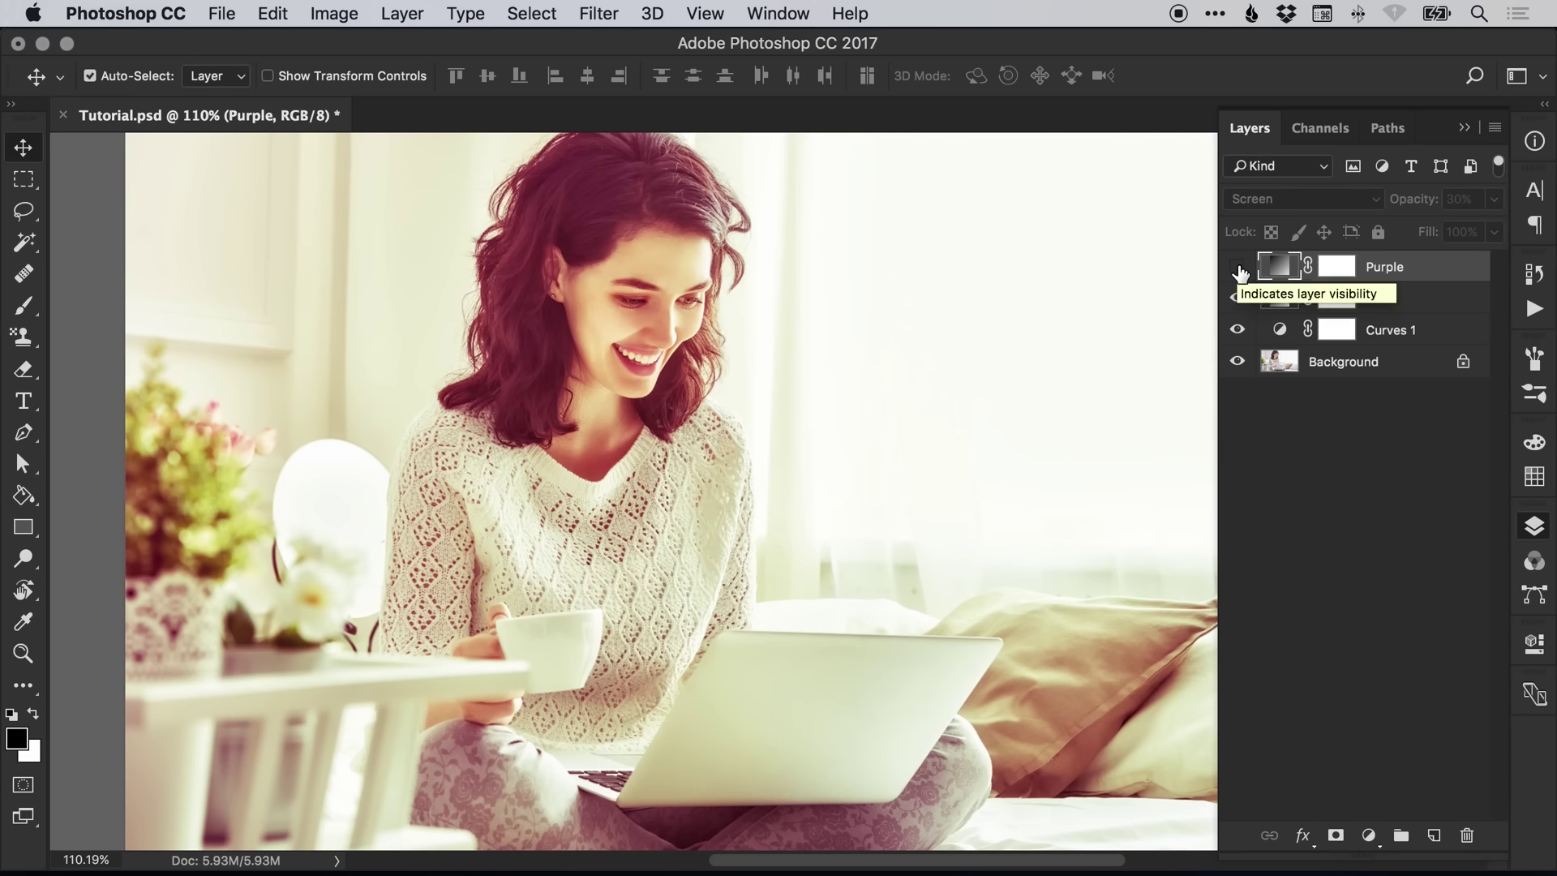
click(1237, 268)
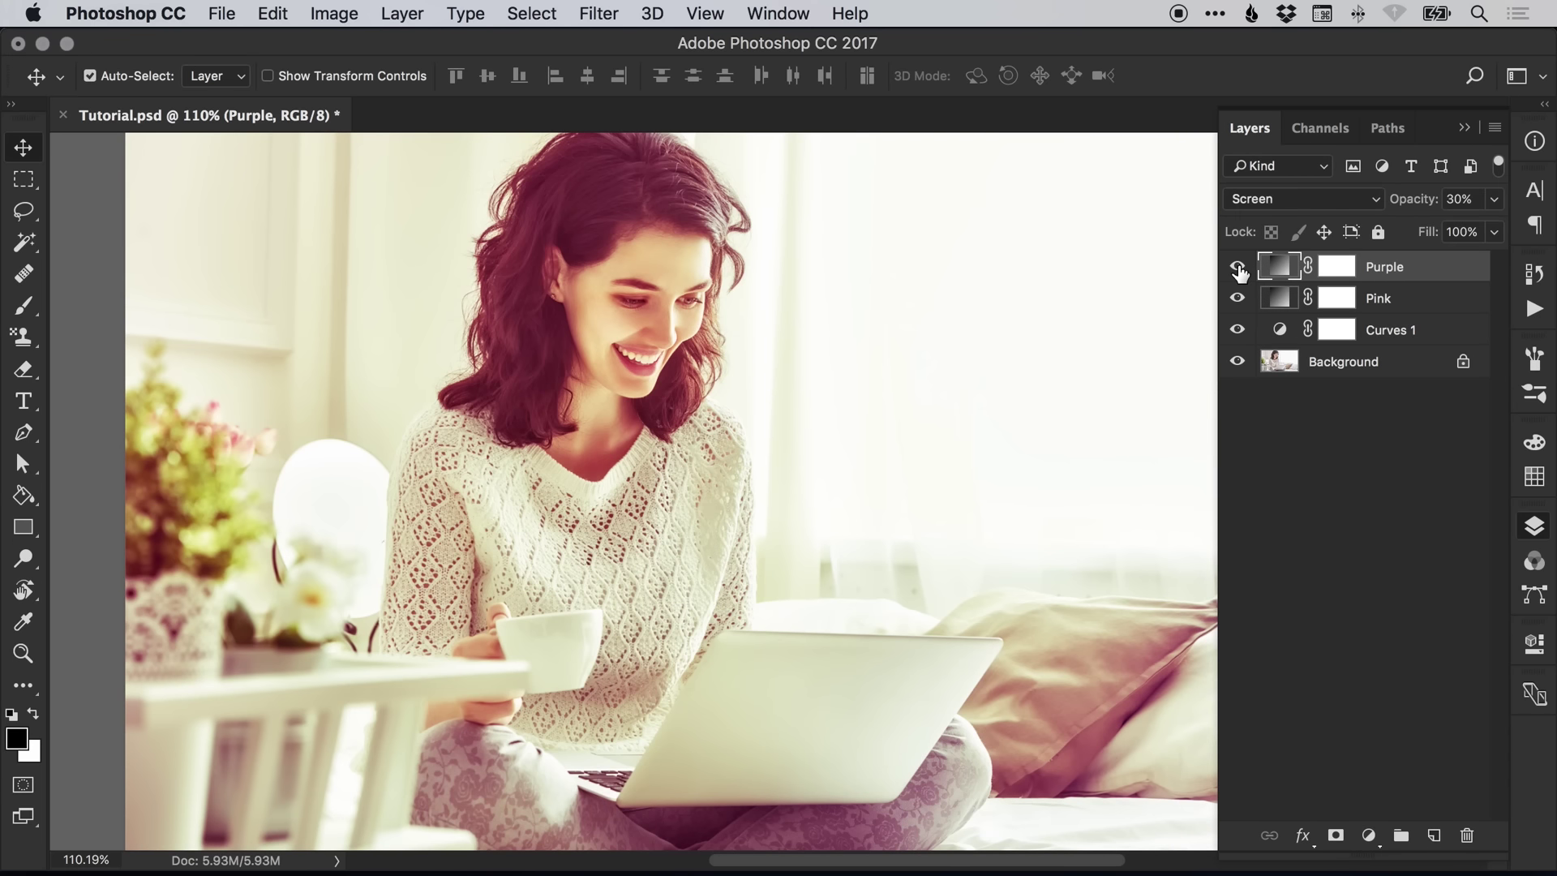
click(1236, 268)
click(1236, 267)
shift+click(1393, 336)
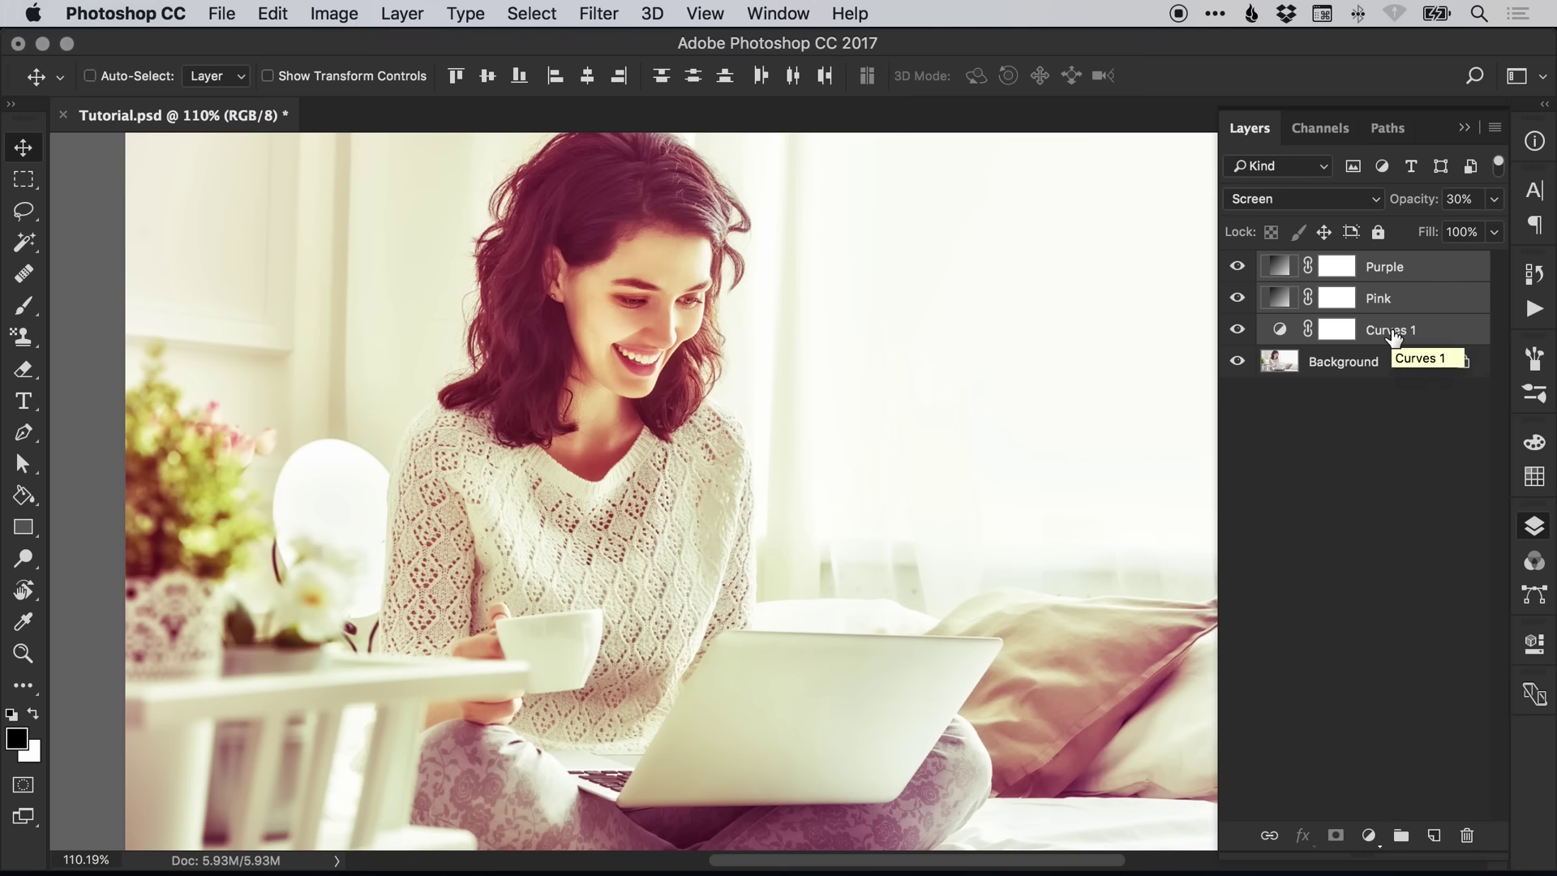
Step: Group the three layers with Cmd+G, name the group 'Adjustments', and toggle its visibility to compare
key(super+g)
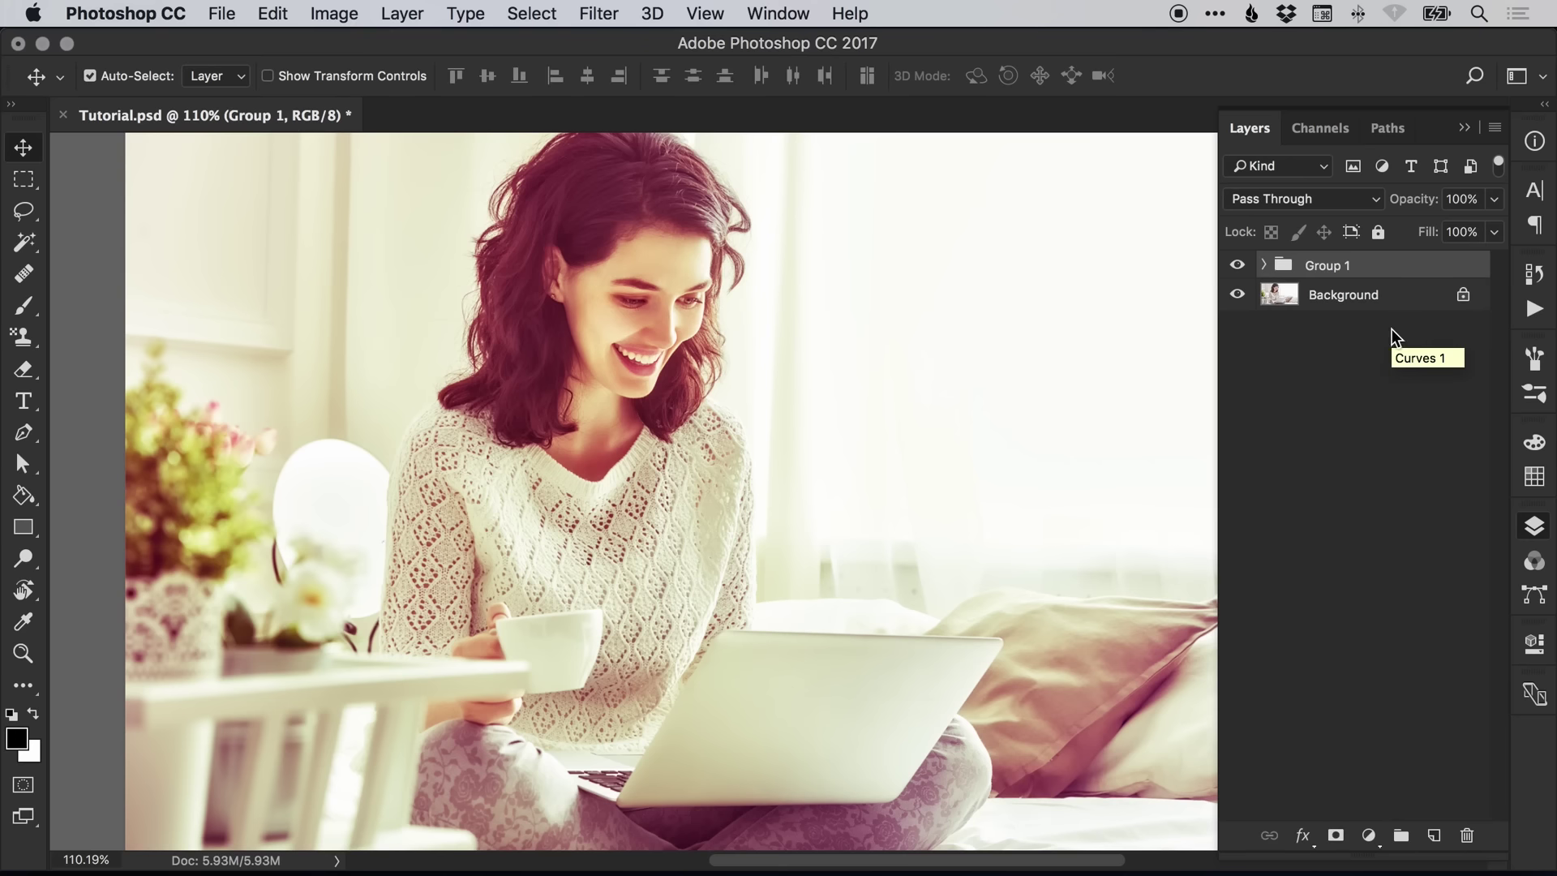
double_click(1322, 266)
text(Adjustments)
key(Return)
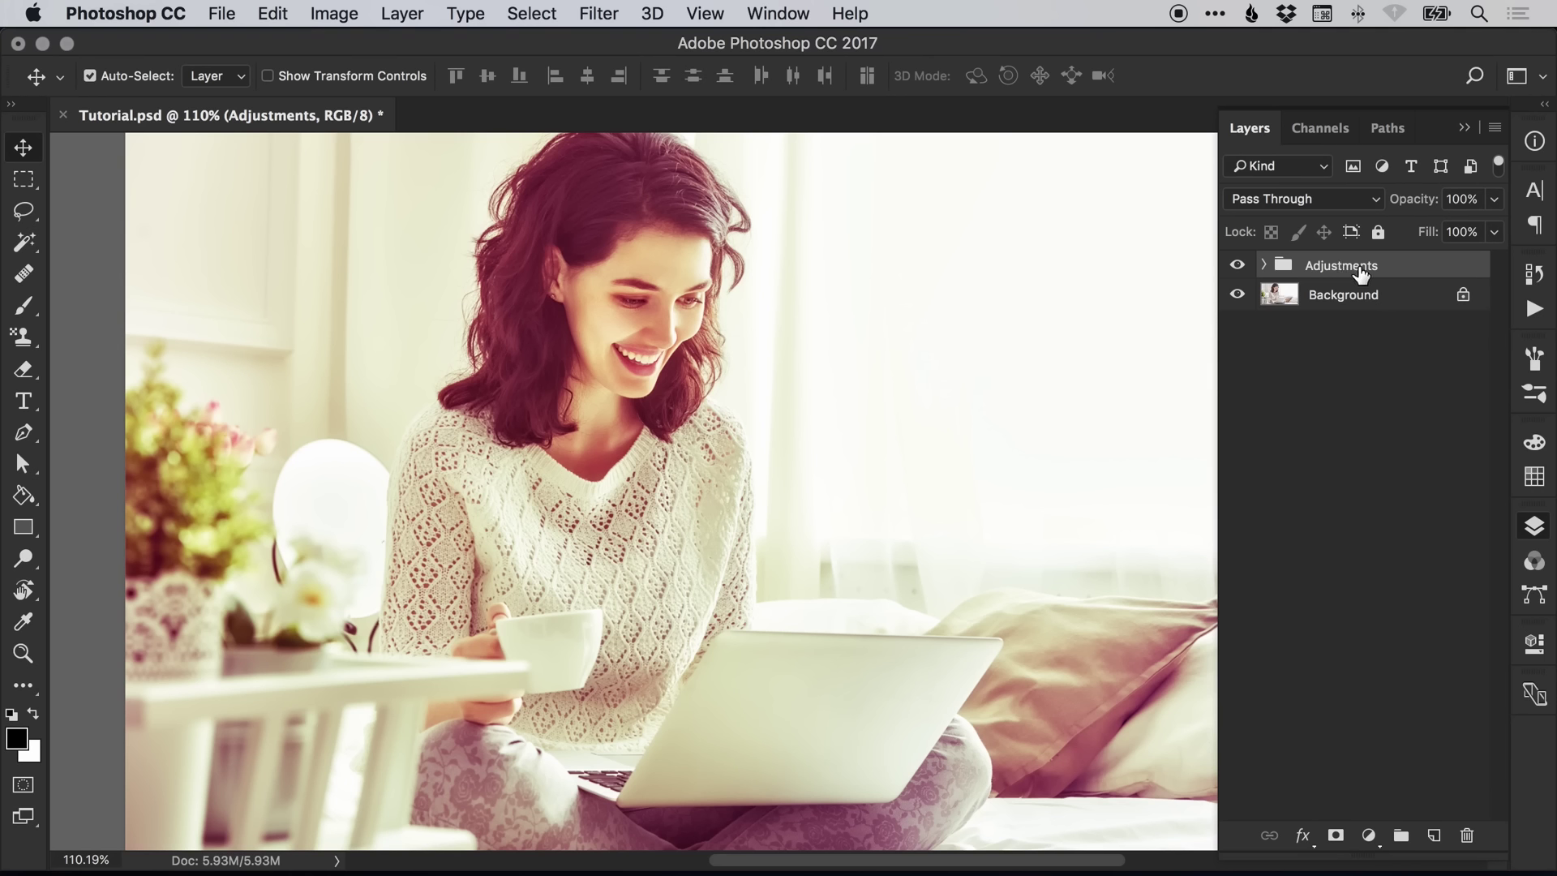
click(1238, 268)
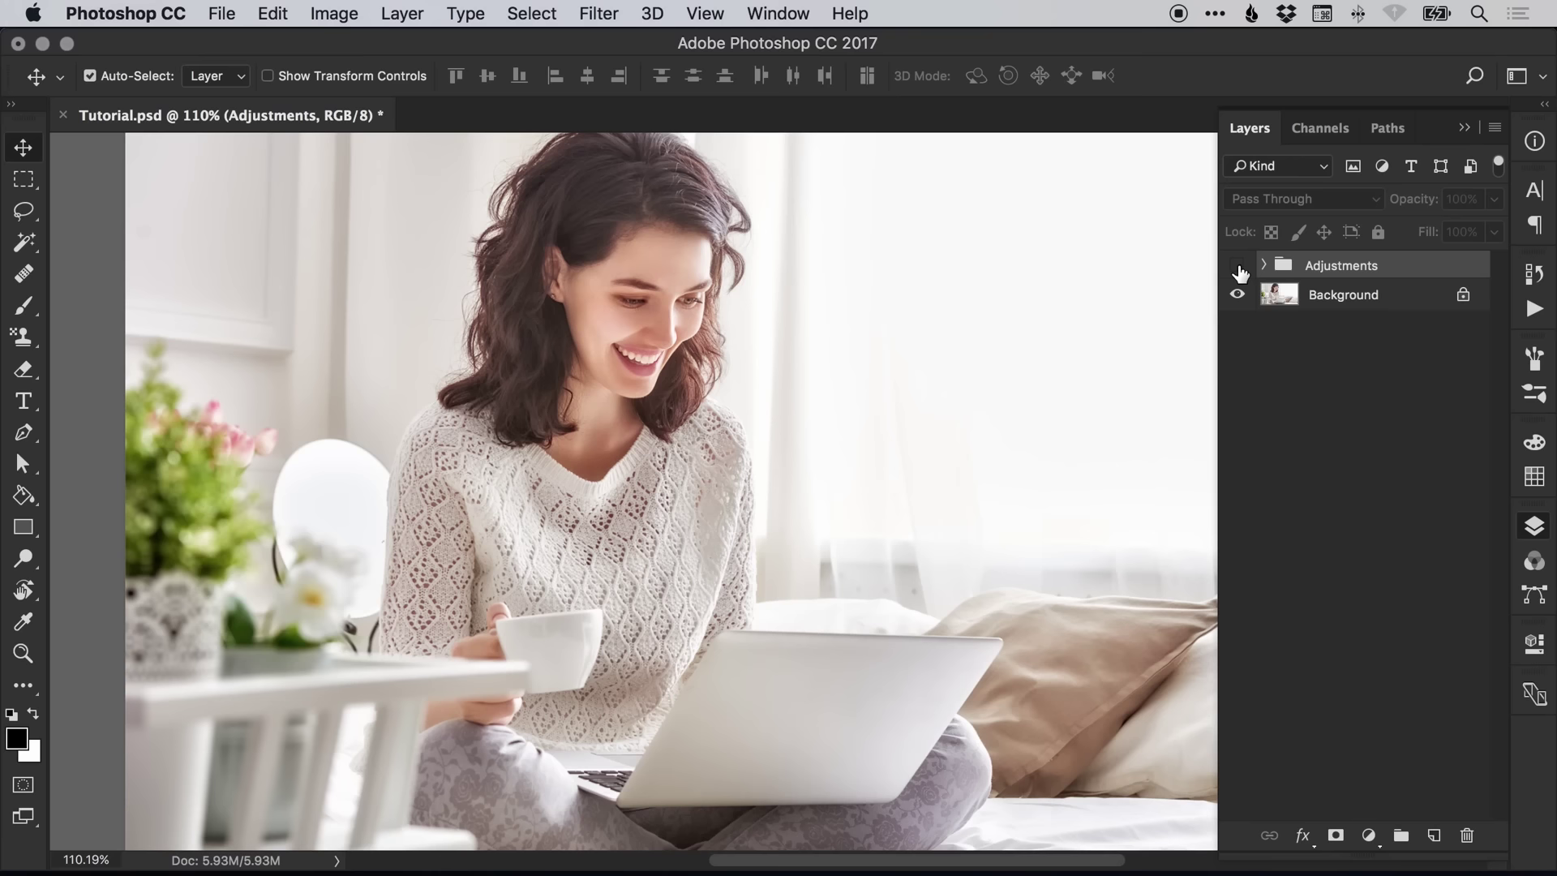
click(1238, 269)
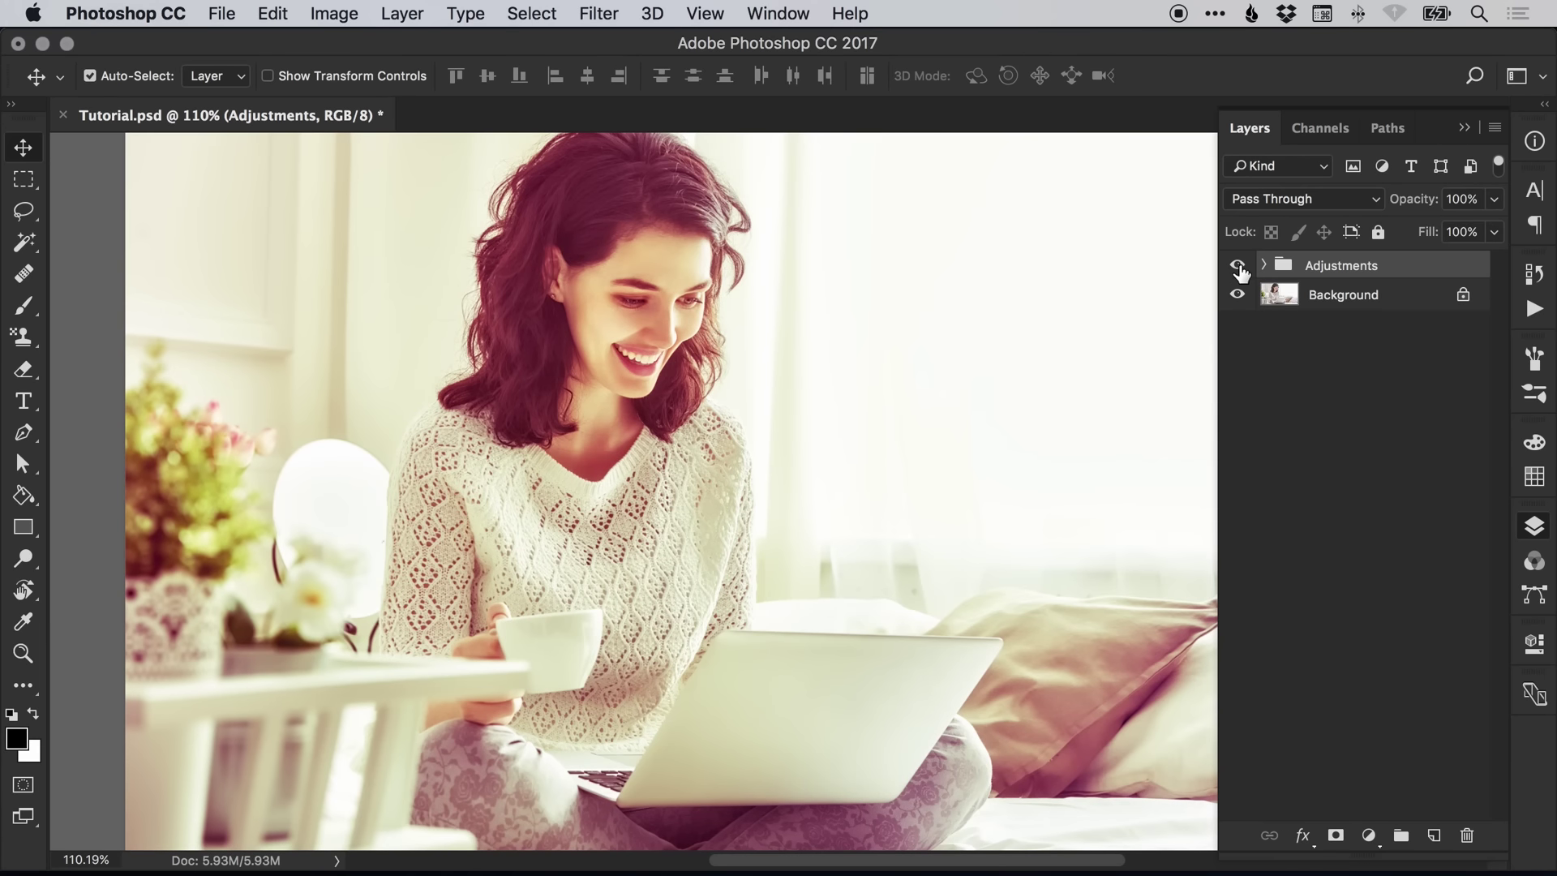
click(1265, 199)
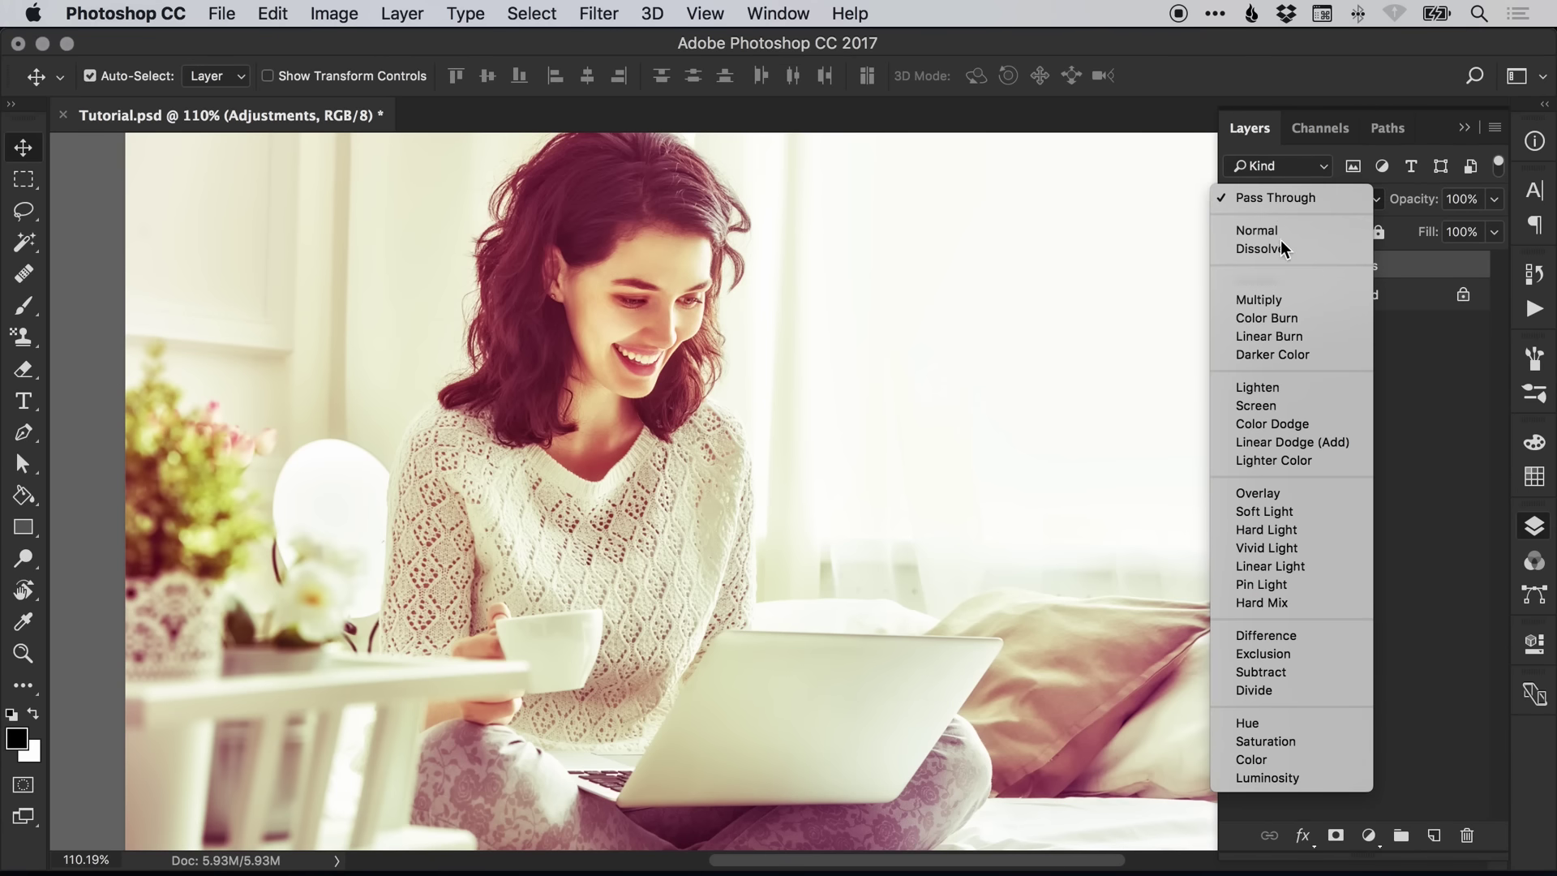
click(1345, 179)
click(1493, 199)
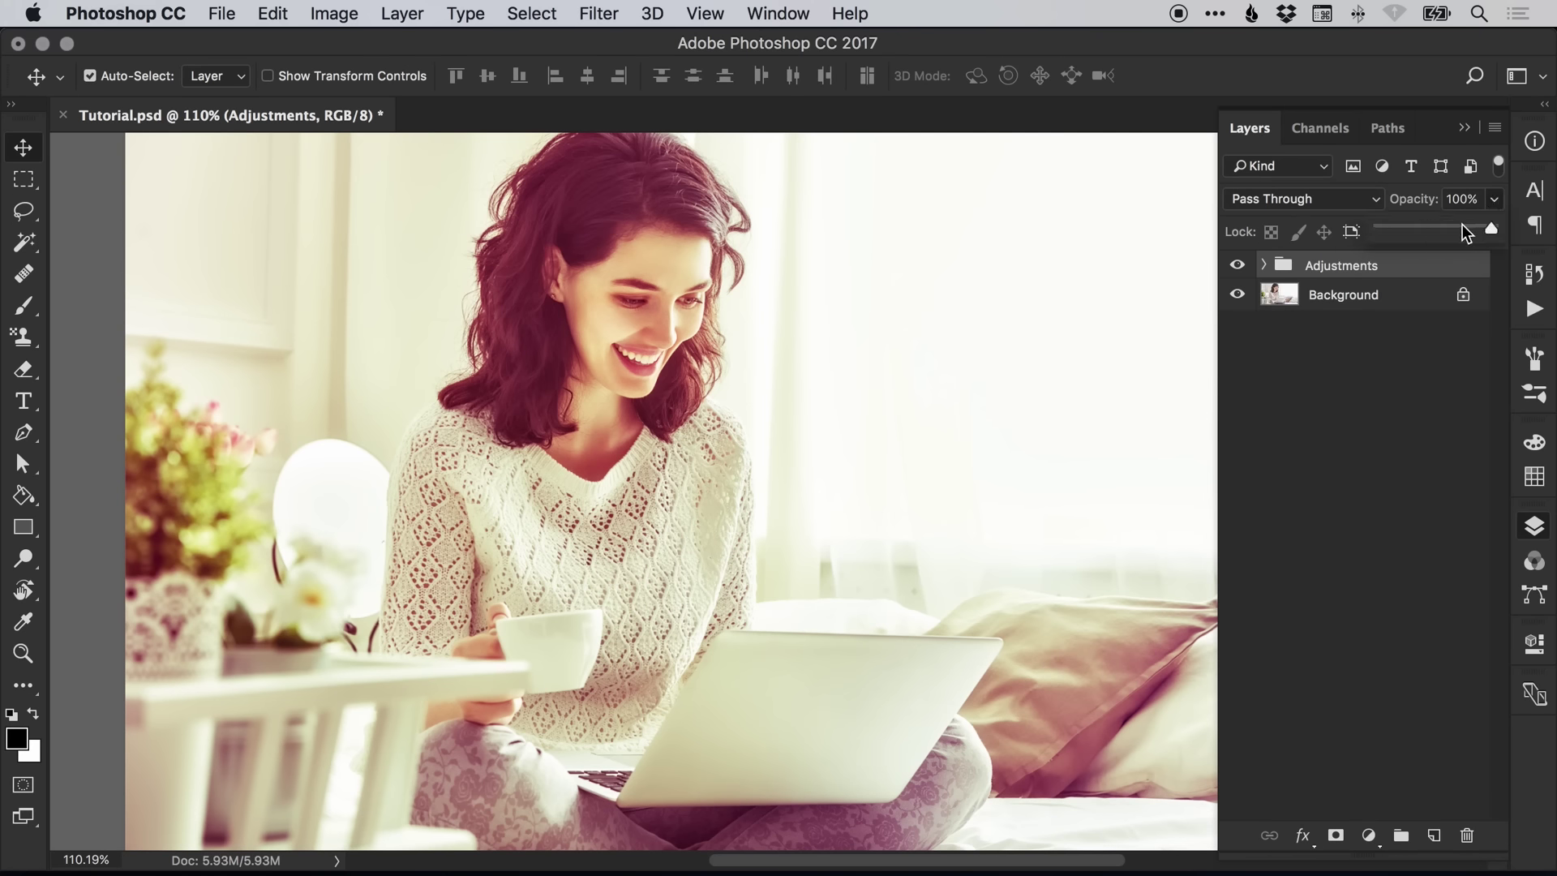
drag(1461, 224, 1408, 227)
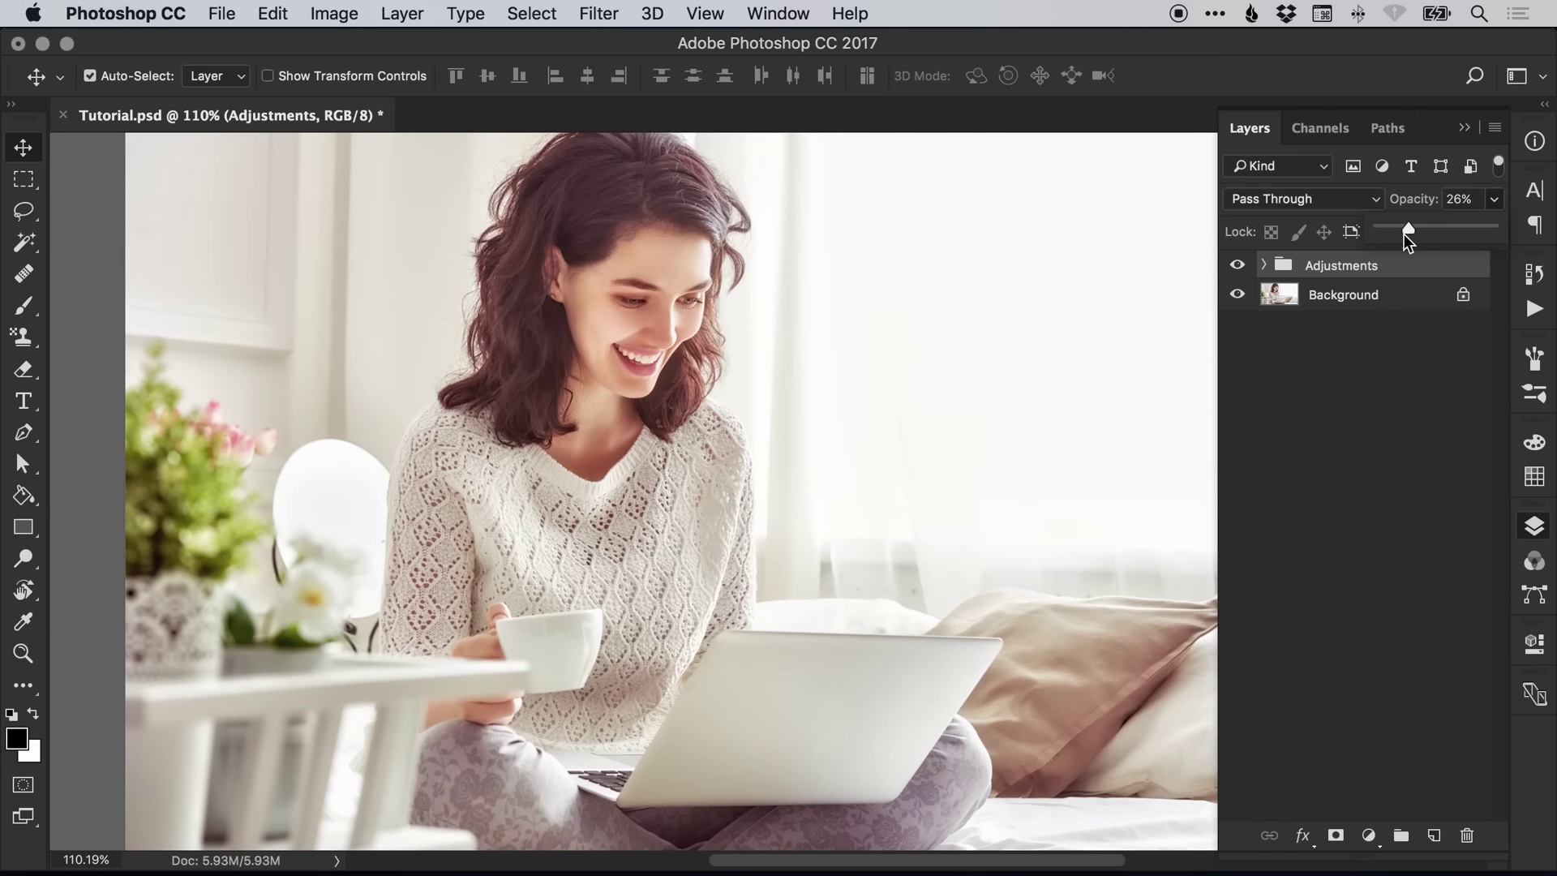